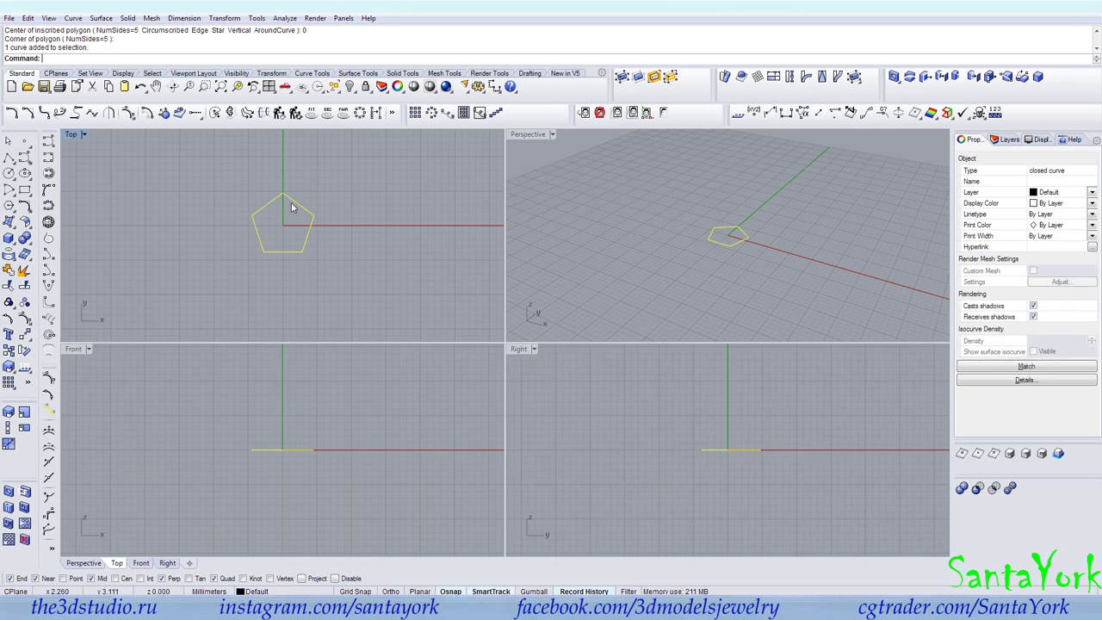
Scale the pentagon in two dimensions from its bottom-left corner so its bottom edge is 6 mm long.
click(11, 428)
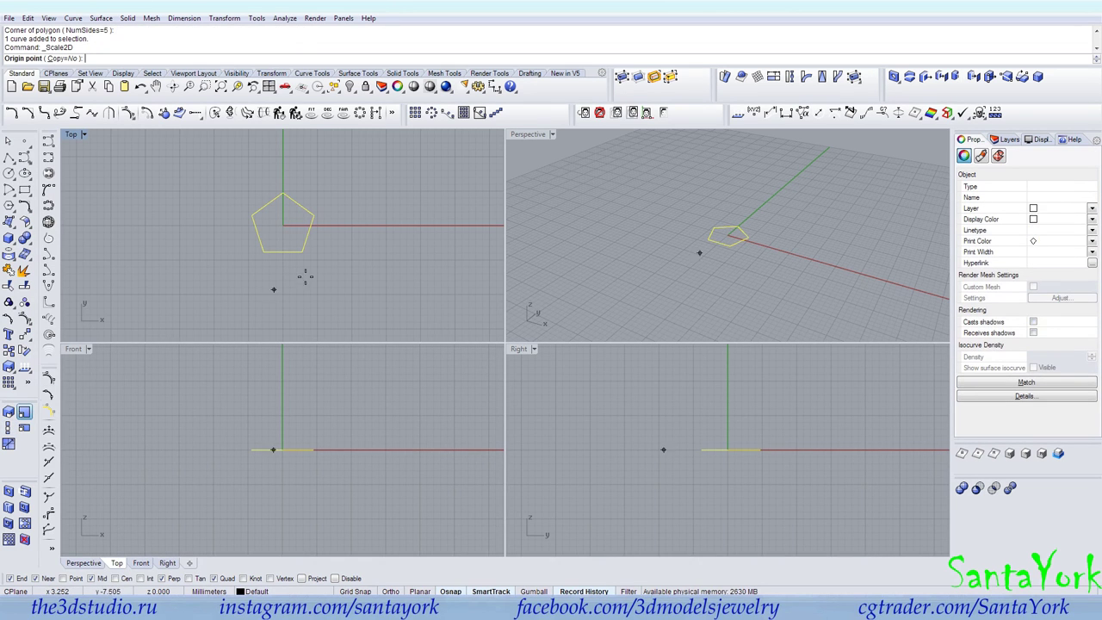
click(264, 252)
click(301, 251)
text(6)
key(Return)
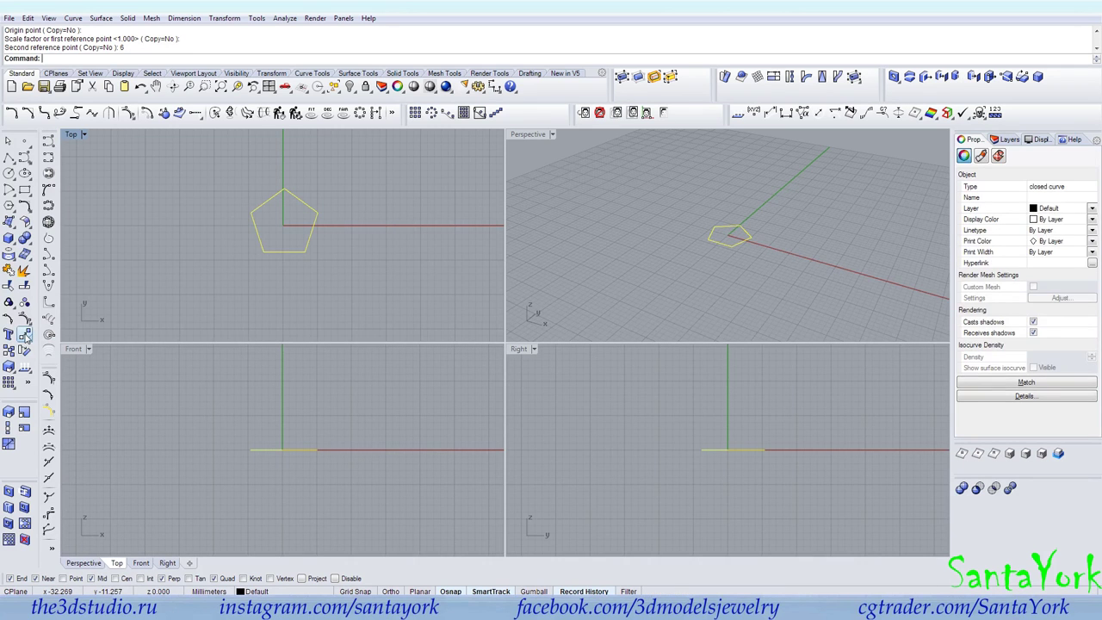
Check the length of the pentagon's bottom edge between its midpoint and corners.
click(24, 334)
click(283, 251)
key(Escape)
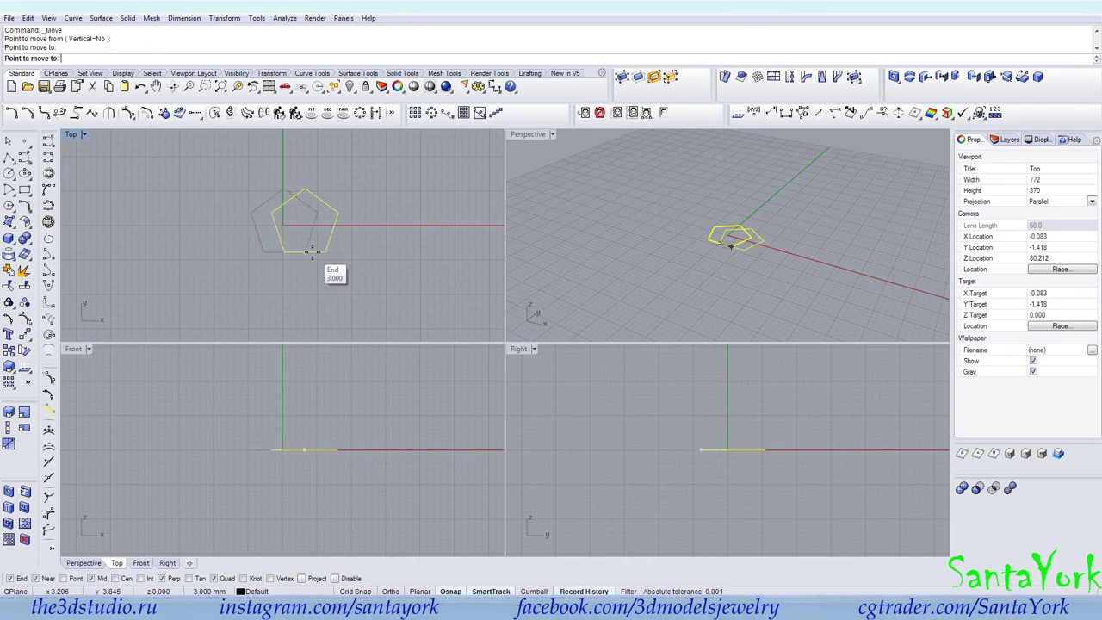
right_click(308, 252)
click(305, 252)
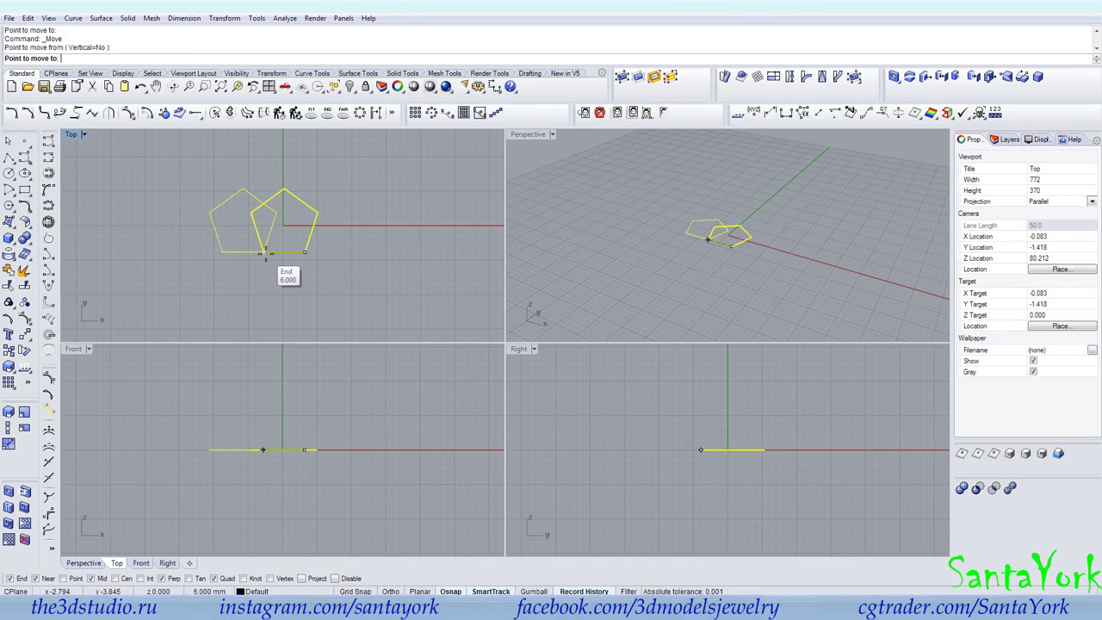
key(Escape)
Move the pentagon by its center point to the origin (0), using the center snap, and deselect it.
click(24, 334)
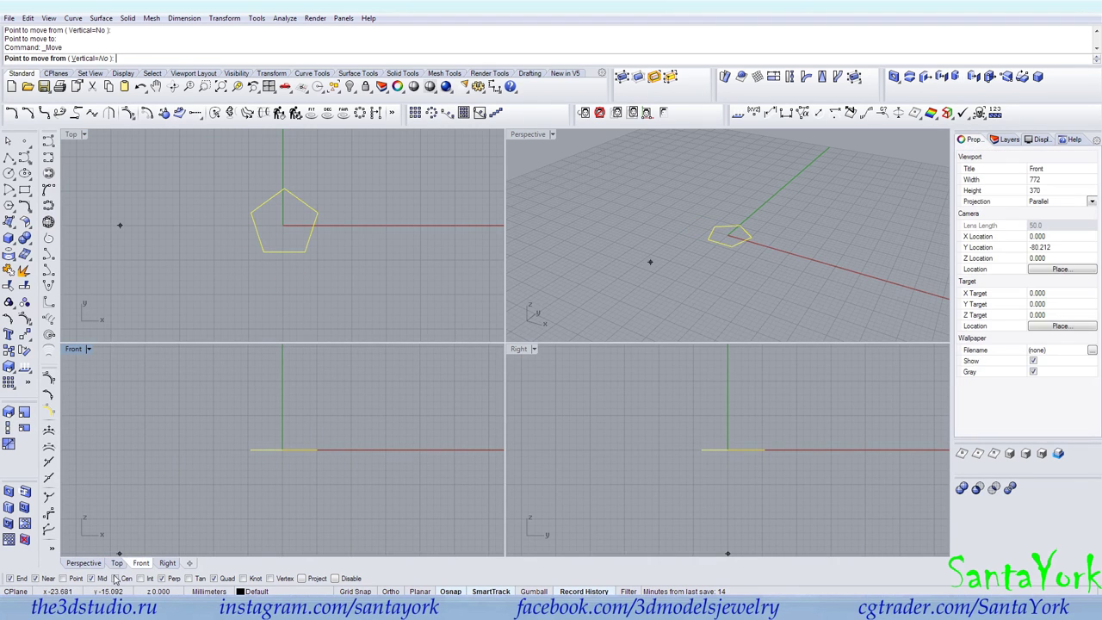
scroll(289, 231, up, 5)
click(266, 208)
text(0)
key(Return)
click(340, 249)
right_drag(289, 270, 308, 285)
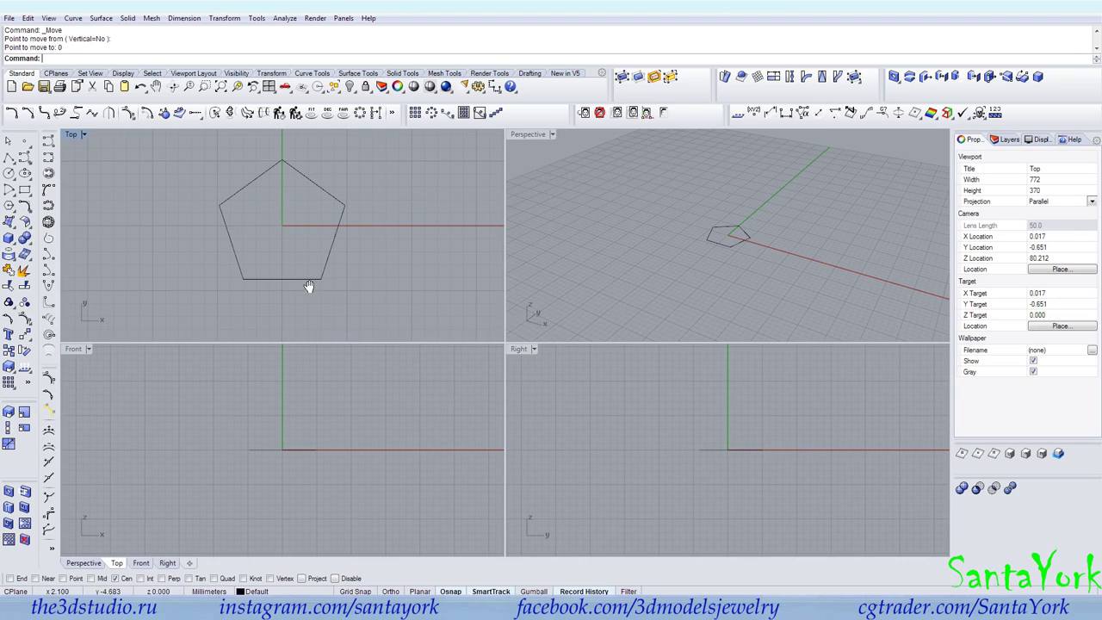
Draw an inscribed polygon with 6 sides centered on the origin (0), slightly smaller than the pentagon, with one corner pointing straight up.
click(9, 205)
click(121, 58)
text(3)
key(BackSpace)
text(6)
key(Return)
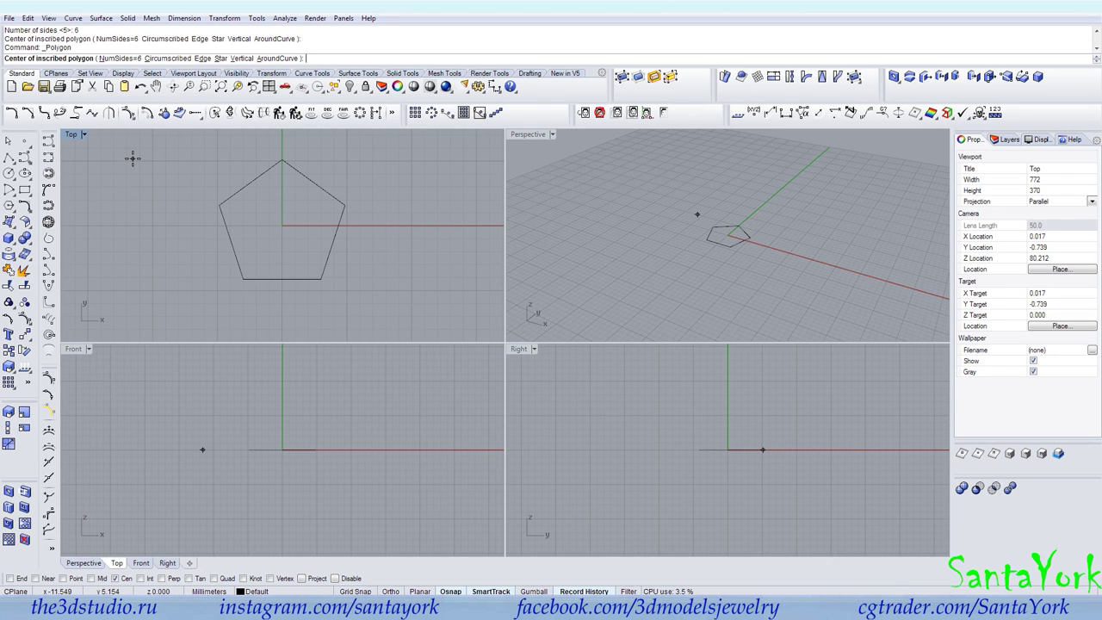
key(Return)
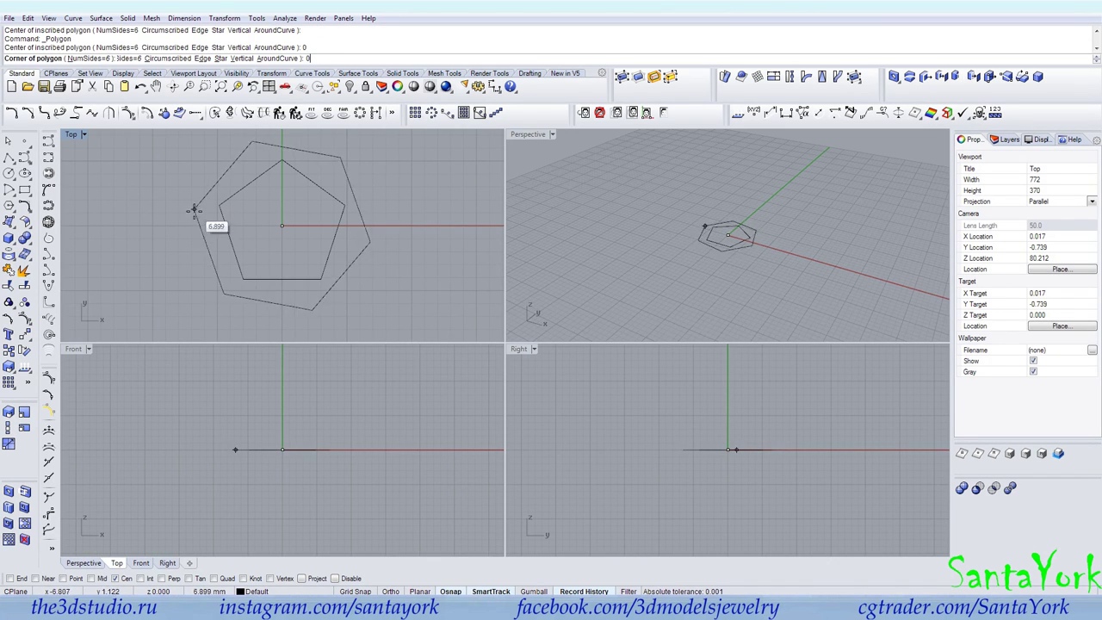
click(234, 166)
click(233, 212)
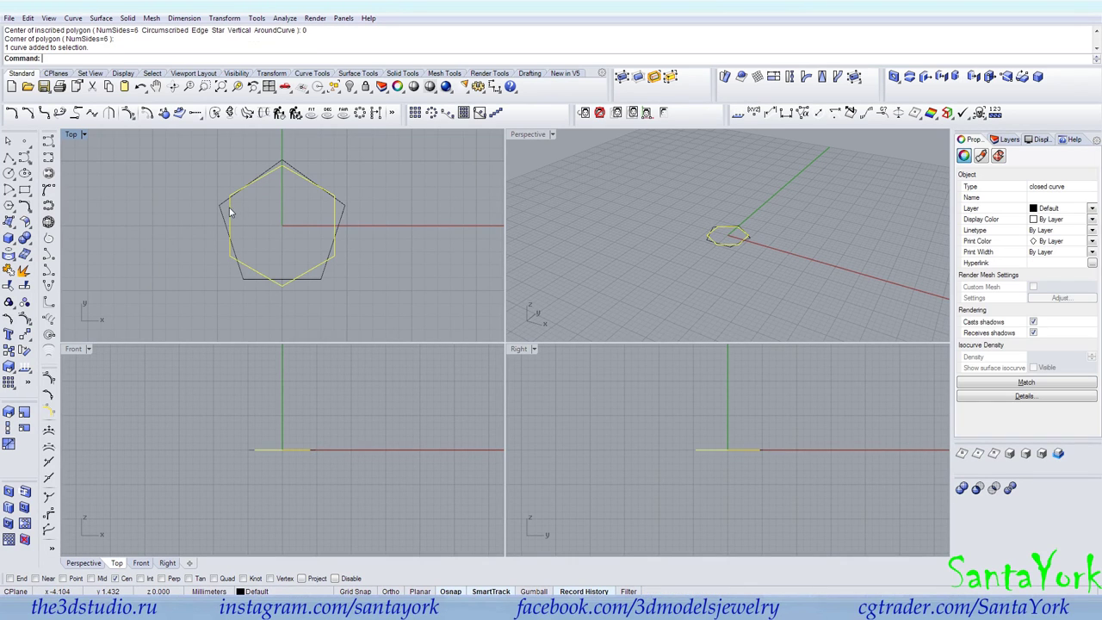
Rotate the hexagon 90° about its center so that two of its edges lie horizontally.
click(26, 351)
click(242, 268)
click(129, 234)
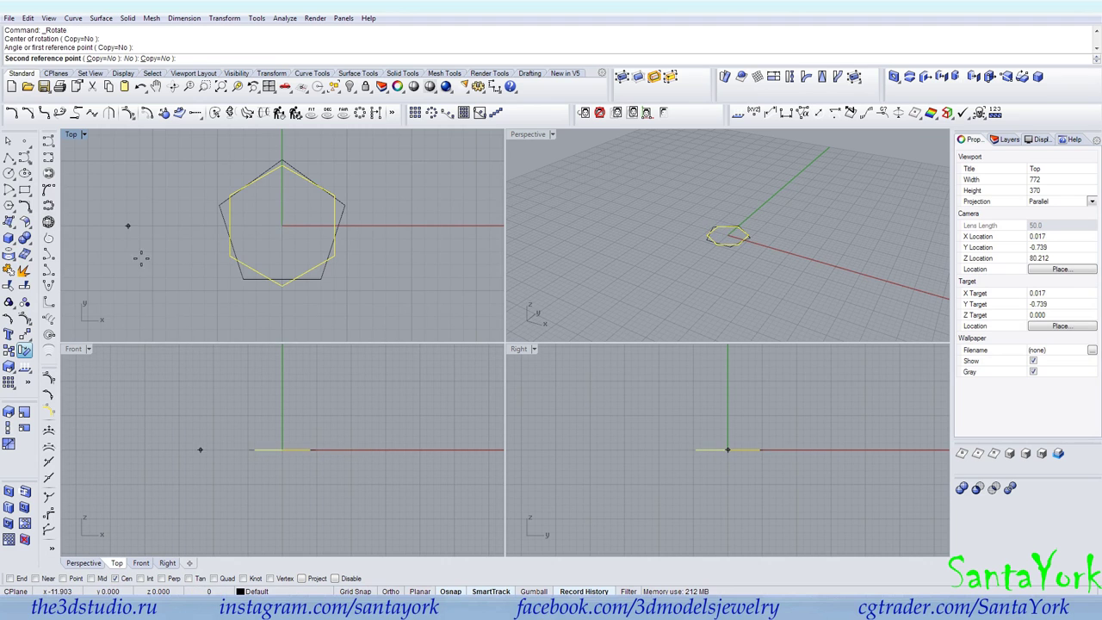
click(244, 312)
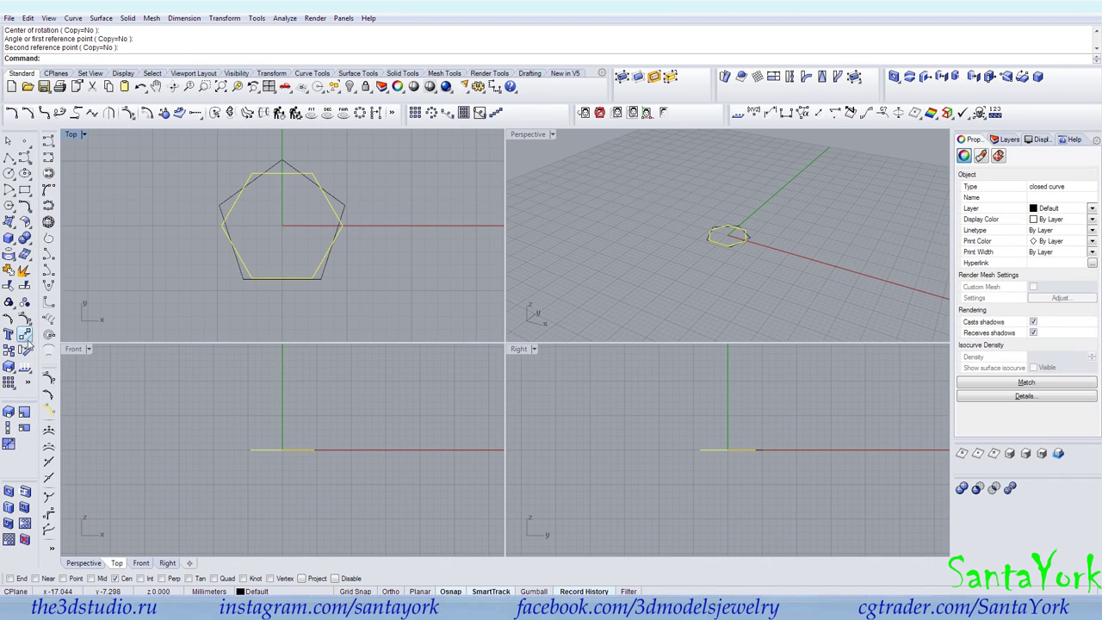
Move the hexagon from its top-left corner to the pentagon's bottom-left corner.
click(24, 335)
key(Escape)
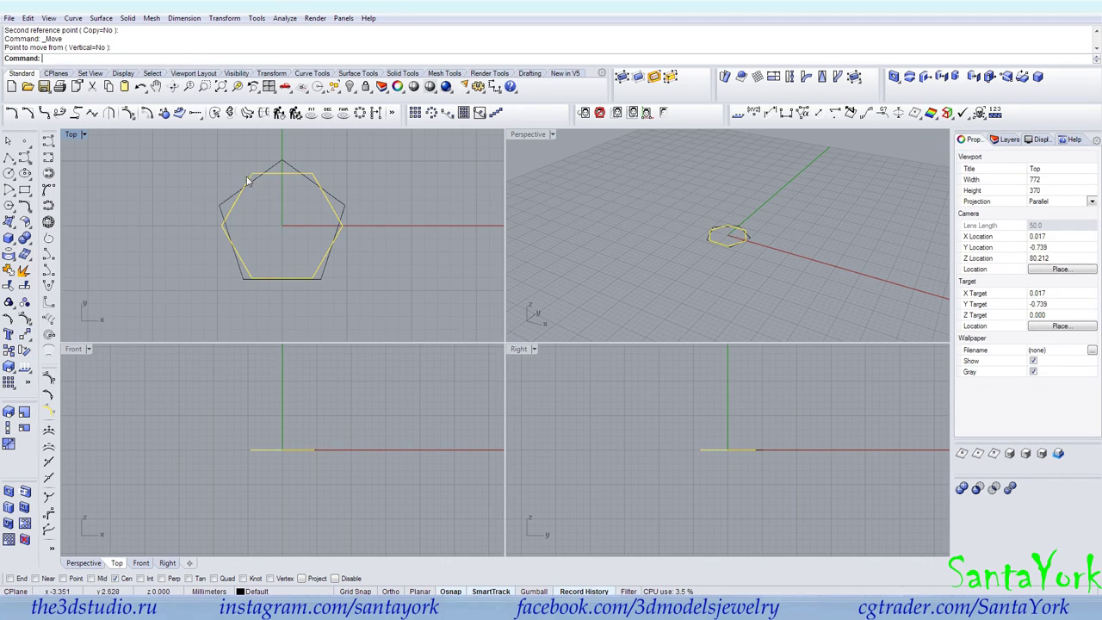
key(Return)
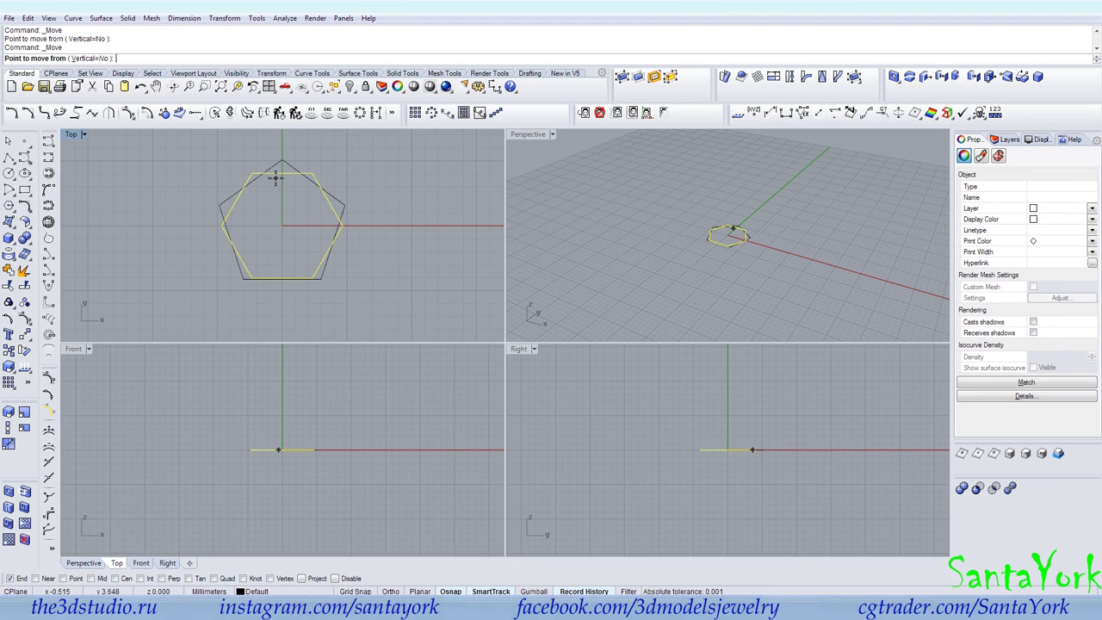
click(251, 175)
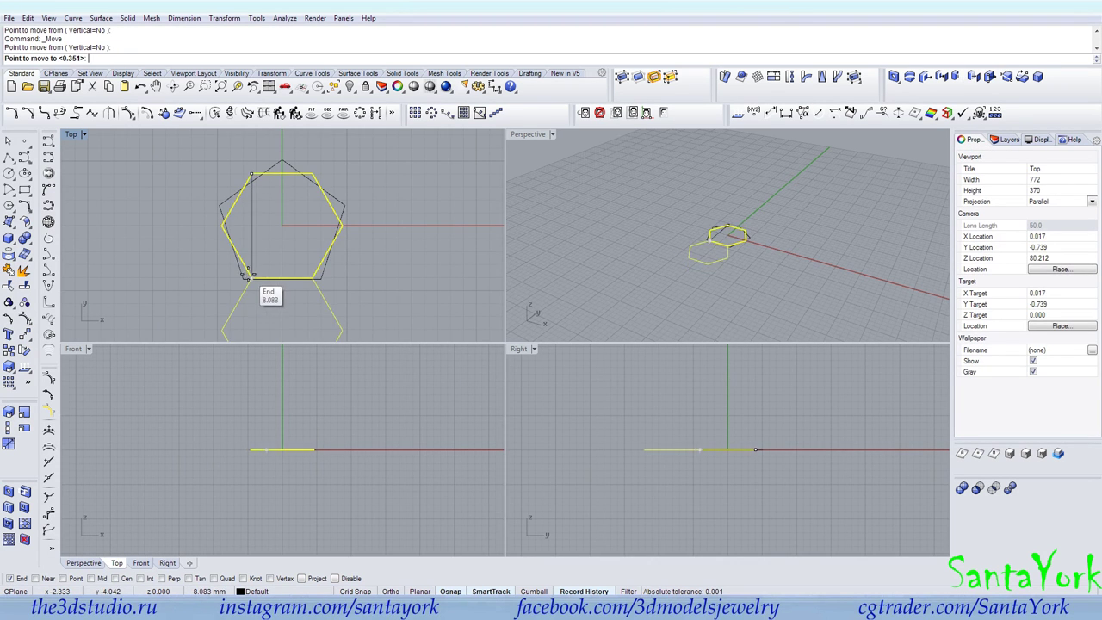
click(244, 279)
right_drag(261, 293, 301, 225)
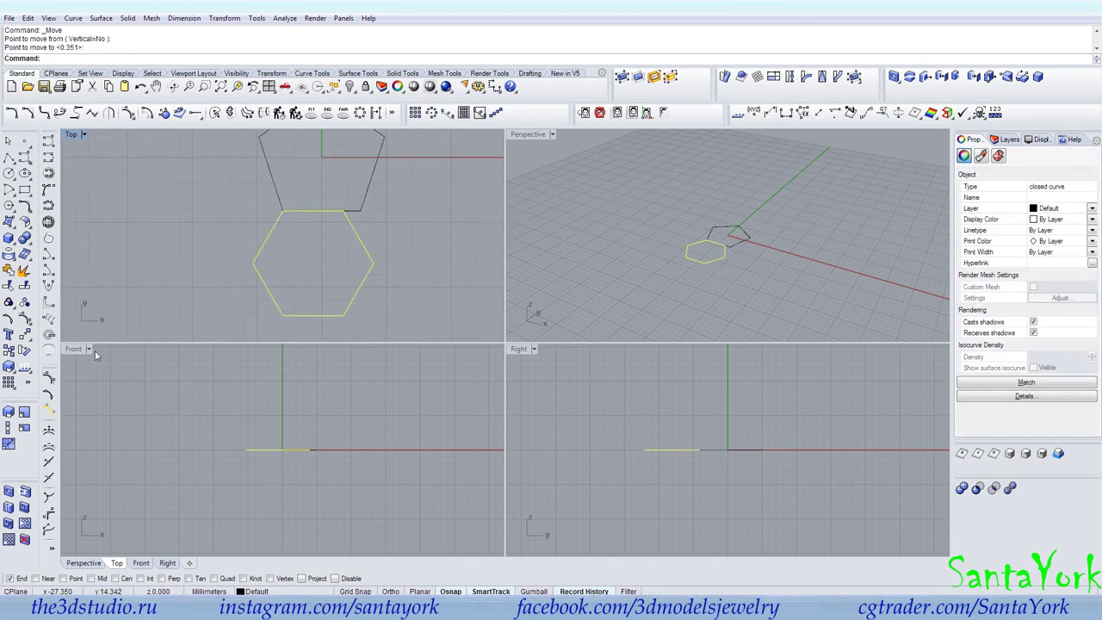
Scale the hexagon in two dimensions from the shared corner until its top edge matches the pentagon's bottom edge.
click(24, 411)
click(284, 212)
click(342, 211)
click(360, 211)
scroll(345, 245, down, 5)
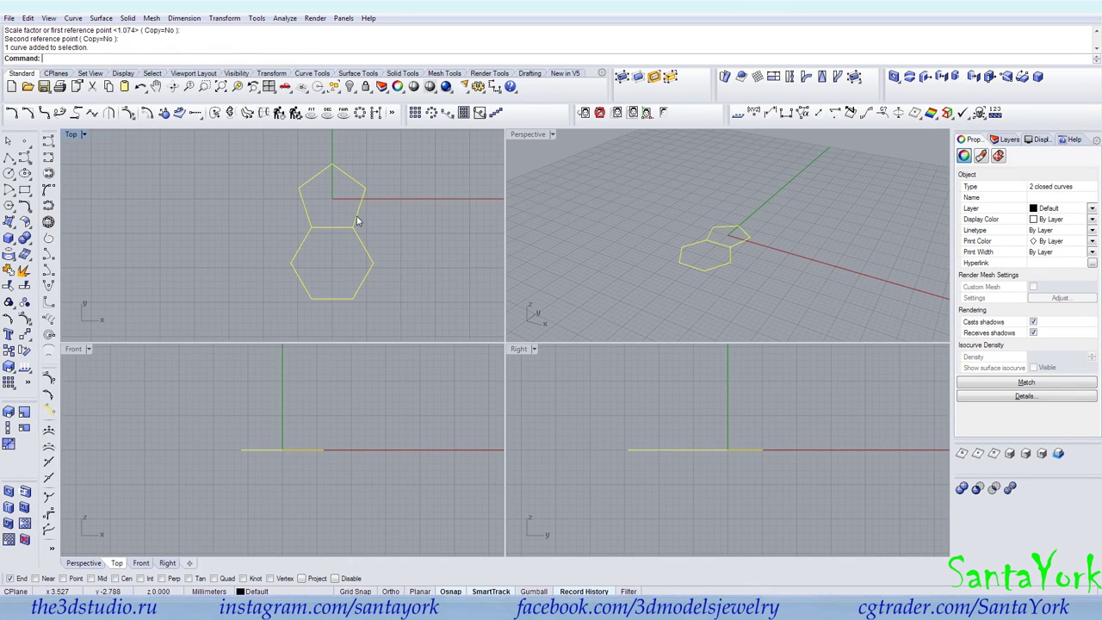
click(24, 351)
text(0)
key(Return)
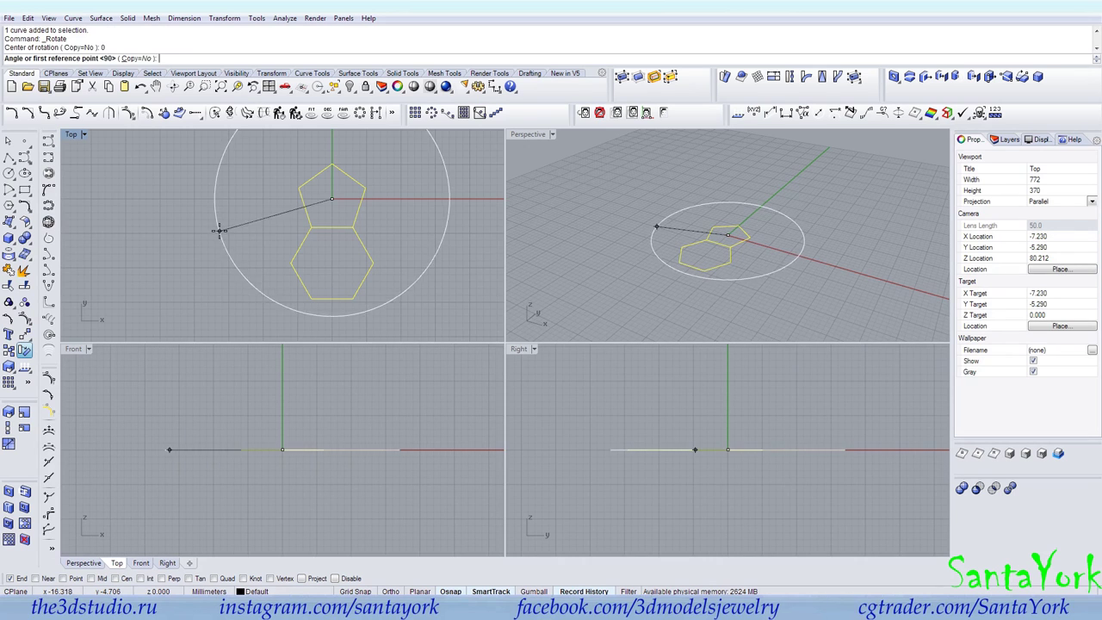
key(Escape)
Rotate the hexagon 37° downward about the edge shared with the pentagon in the Right view.
click(359, 239)
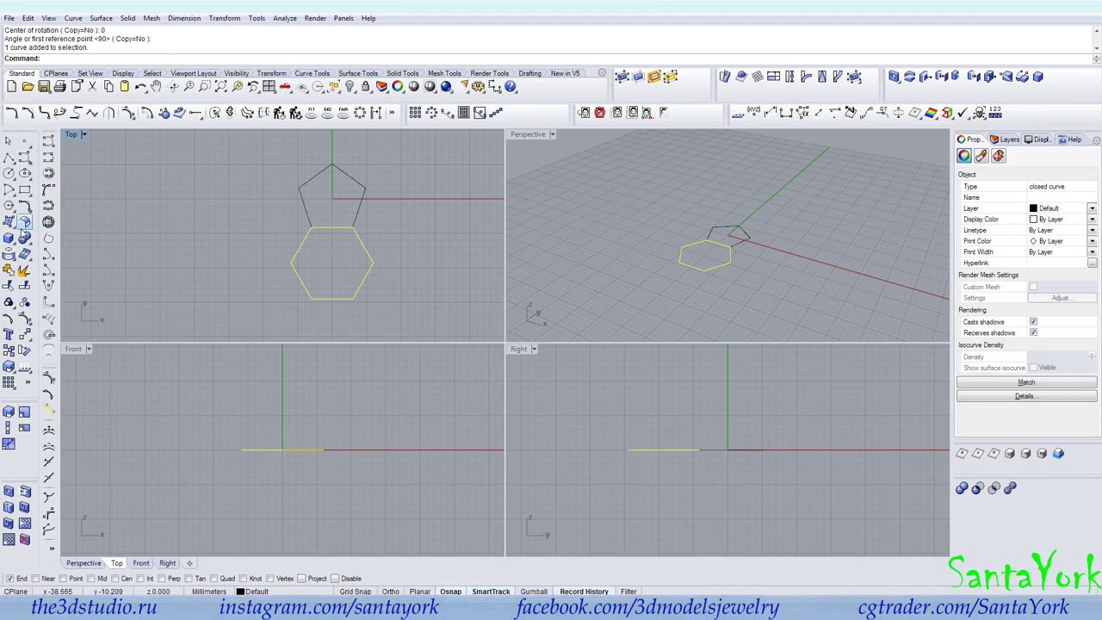
right_drag(685, 441, 677, 426)
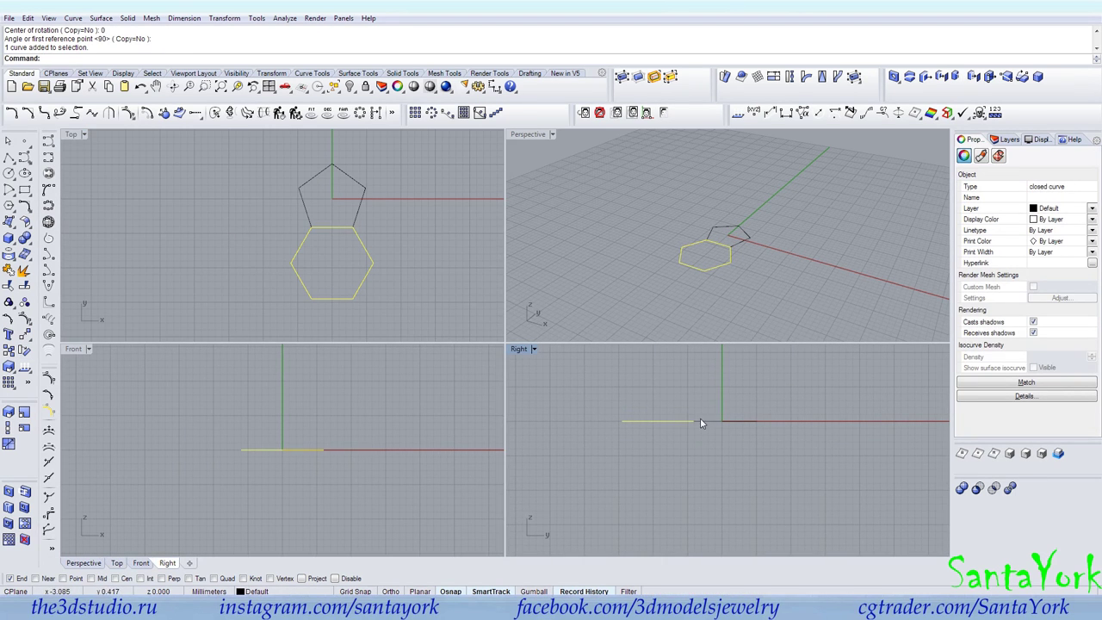
click(24, 351)
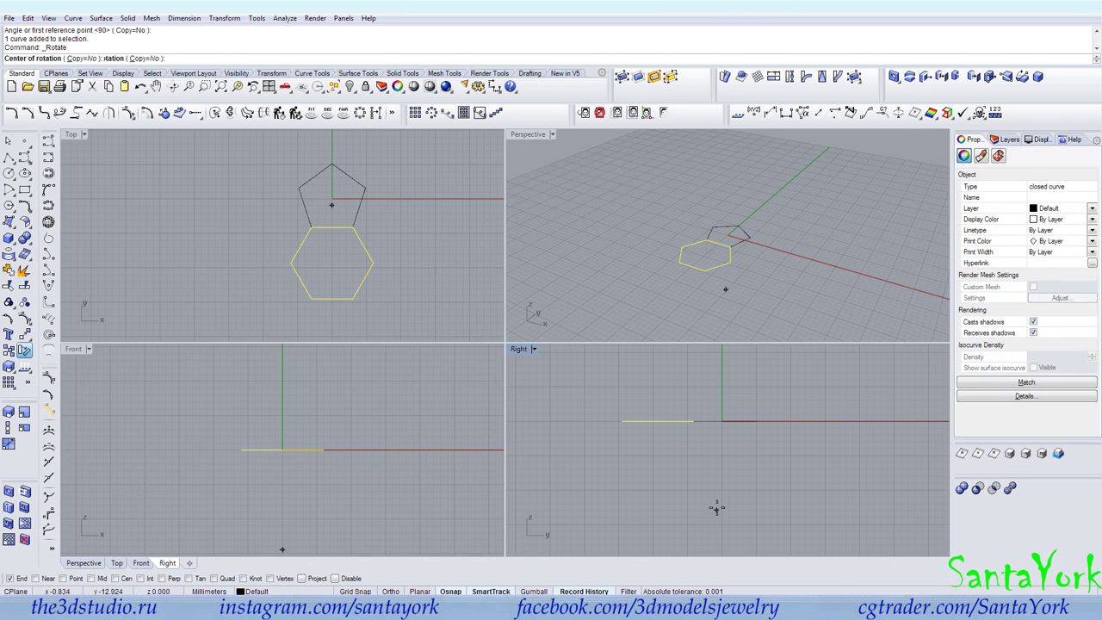
click(693, 422)
click(584, 422)
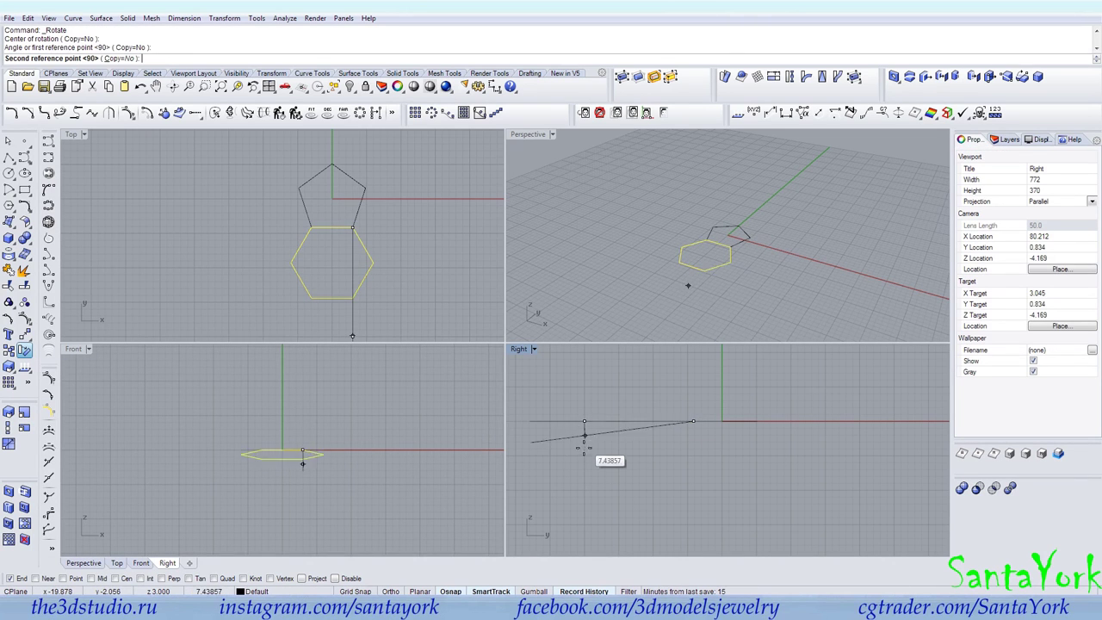
text(37)
key(Return)
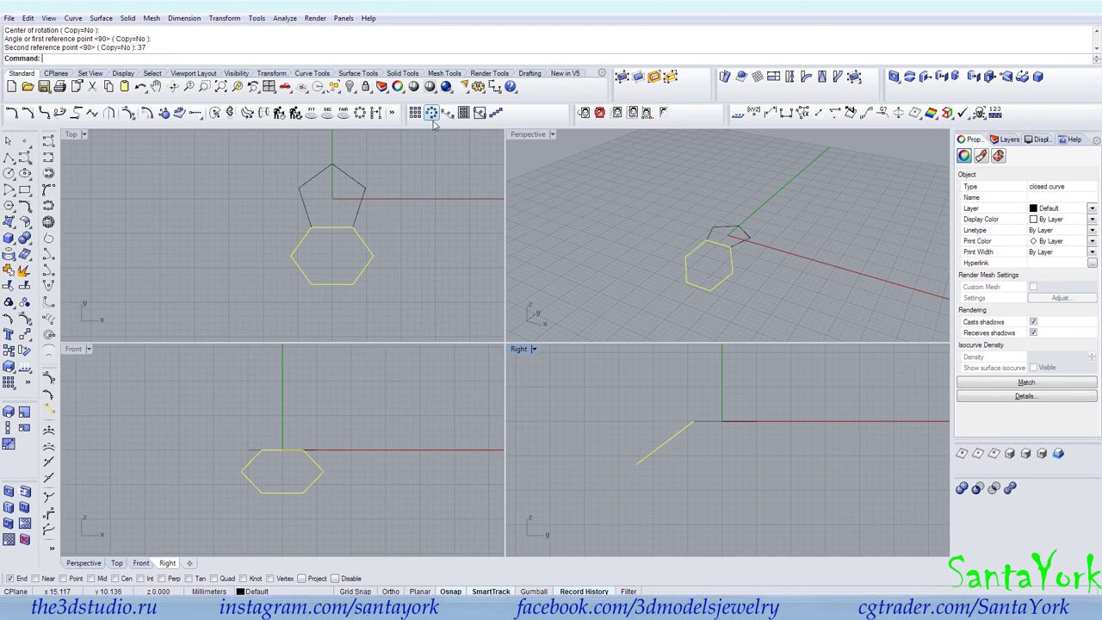
Create a polar array of 5 tilted hexagons around the origin (0) over 360° in the Top view.
click(431, 113)
right_drag(407, 200, 389, 201)
text(0)
key(Return)
text(5)
key(Return)
key(Return)
key(Return)
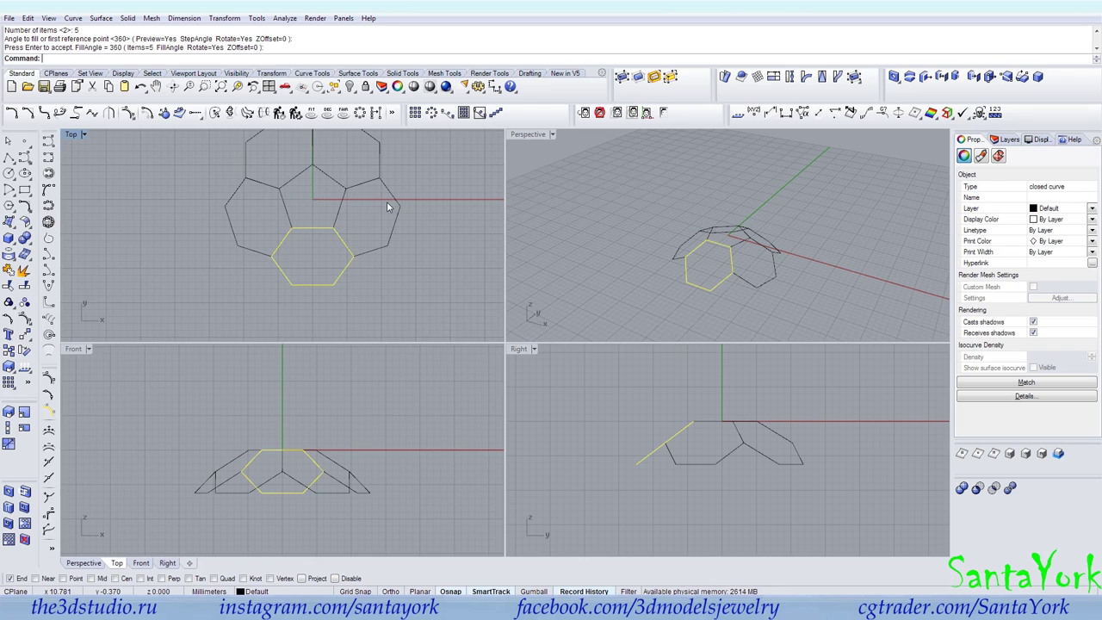
Zoom in on the joint between neighboring hexagons, and undo the polar array and the hexagon's rotation.
scroll(374, 250, up, 5)
scroll(373, 252, up, 1)
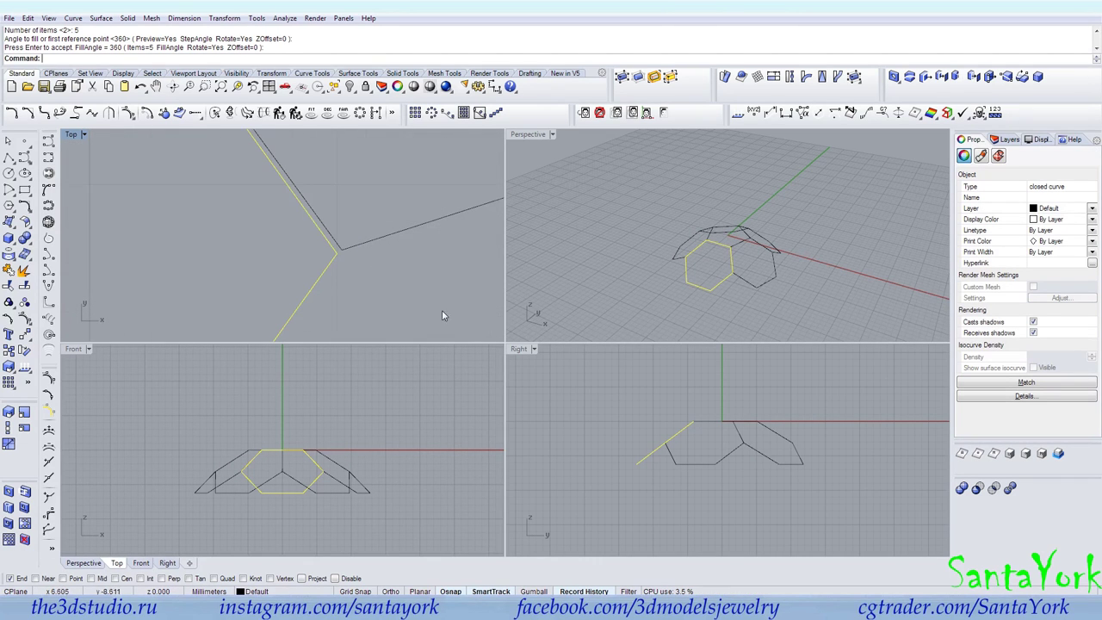
scroll(686, 433, up, 5)
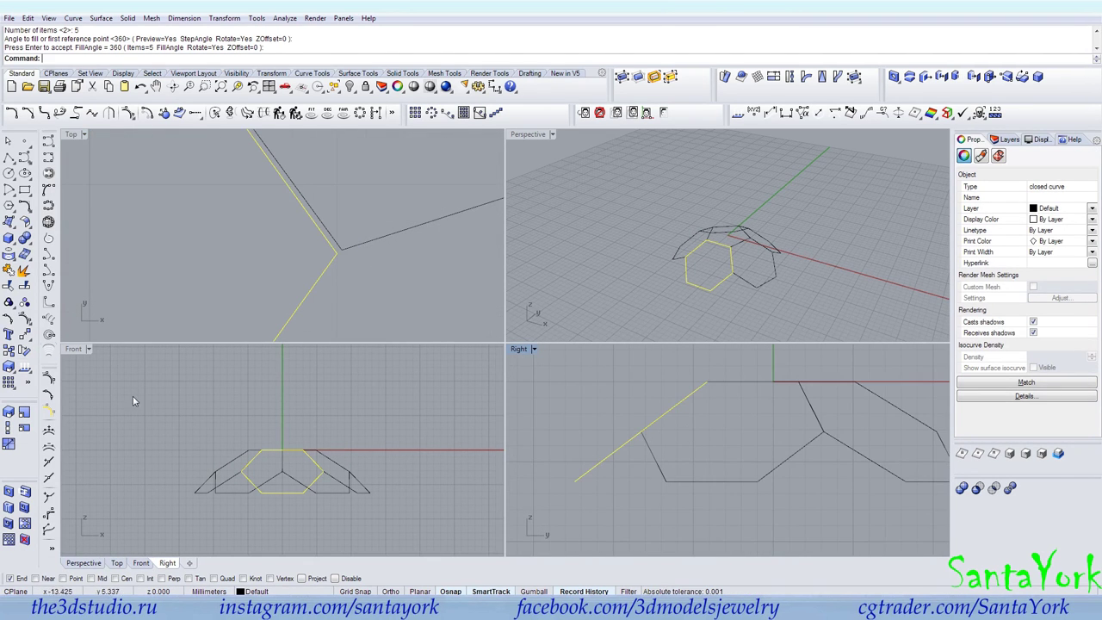
click(23, 351)
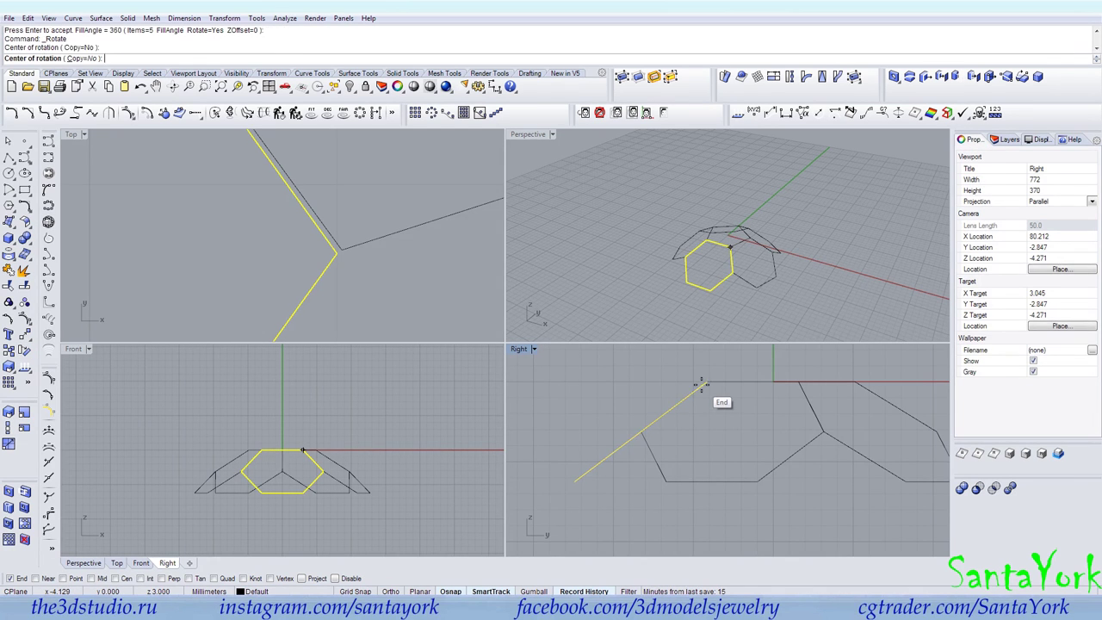
key(Escape)
key(ctrl+z)
key(ctrl+z)
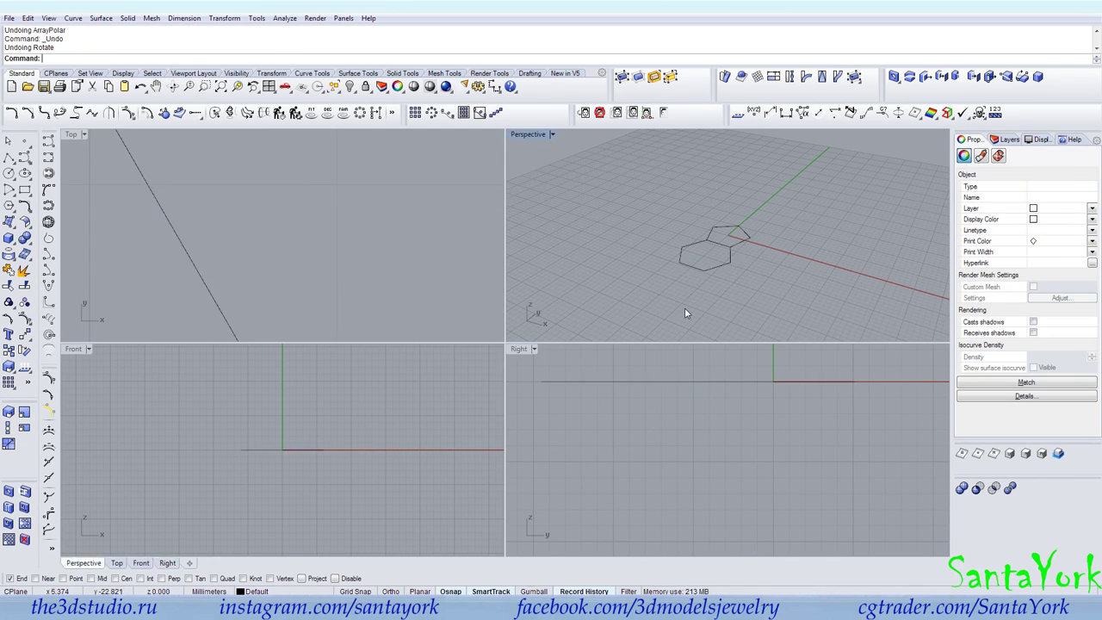
Enable the midpoint snap and rotate the hexagon 37.1° downward about the edge shared with the pentagon in the Right view.
click(704, 269)
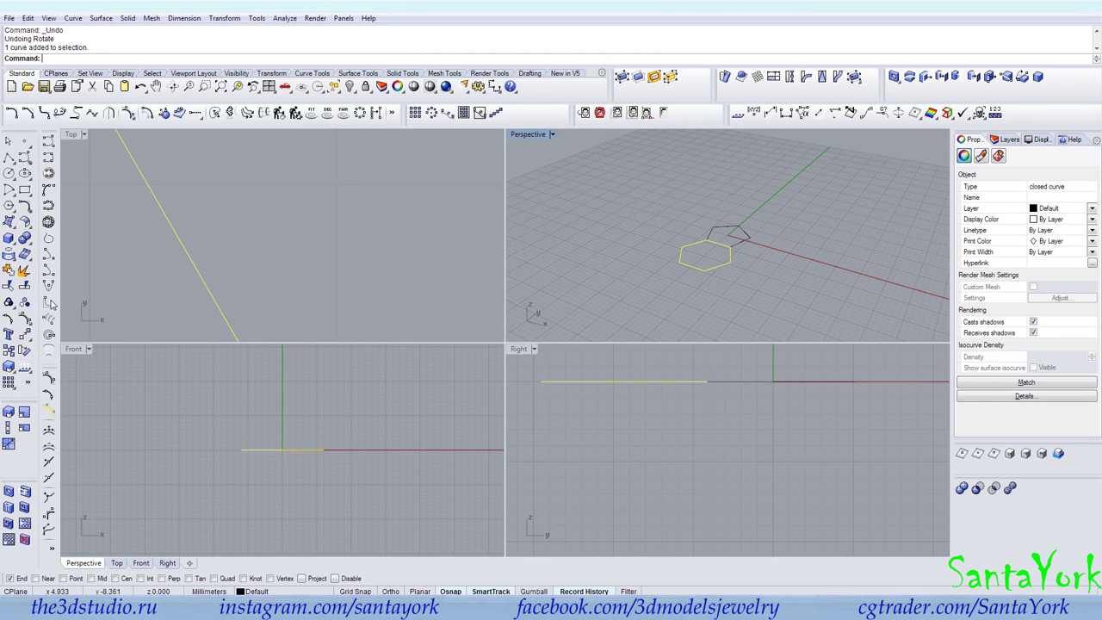
click(24, 351)
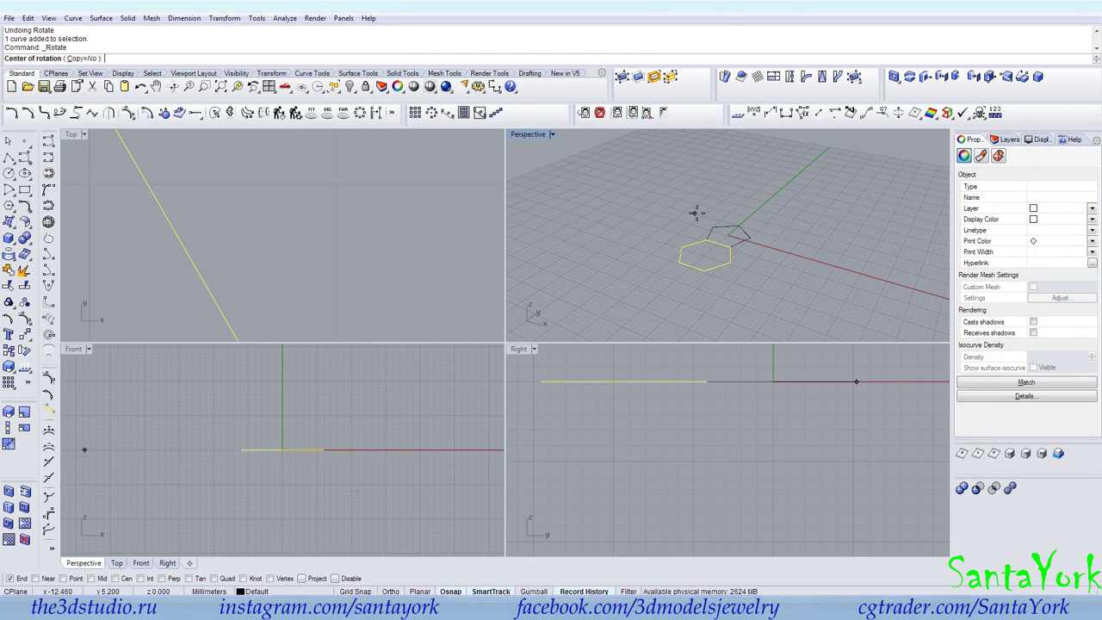
click(141, 562)
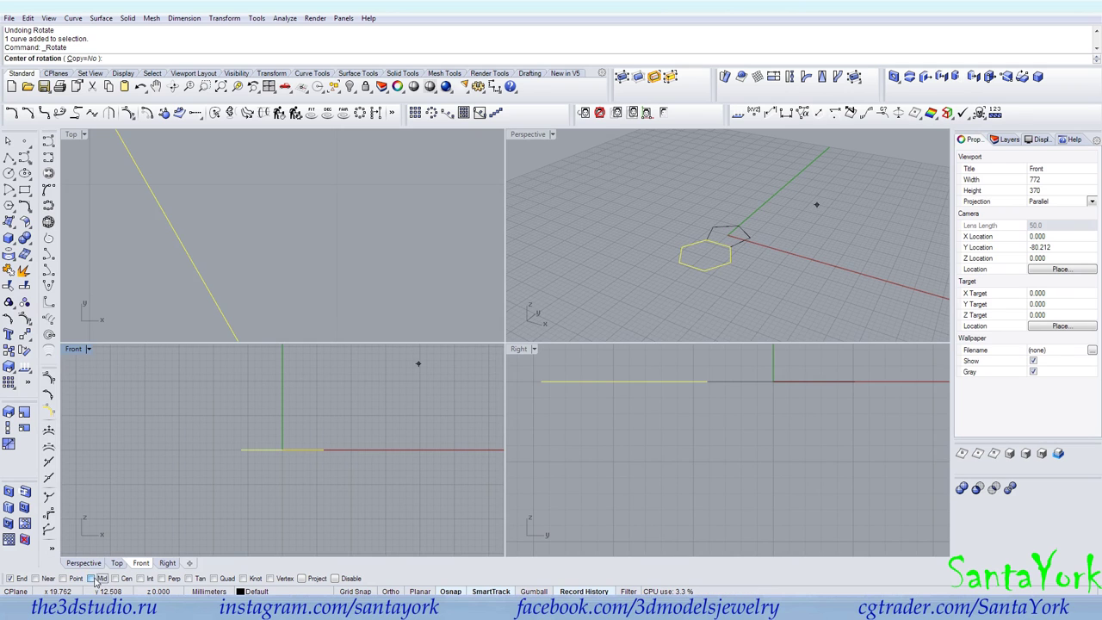
click(93, 579)
click(719, 243)
click(615, 360)
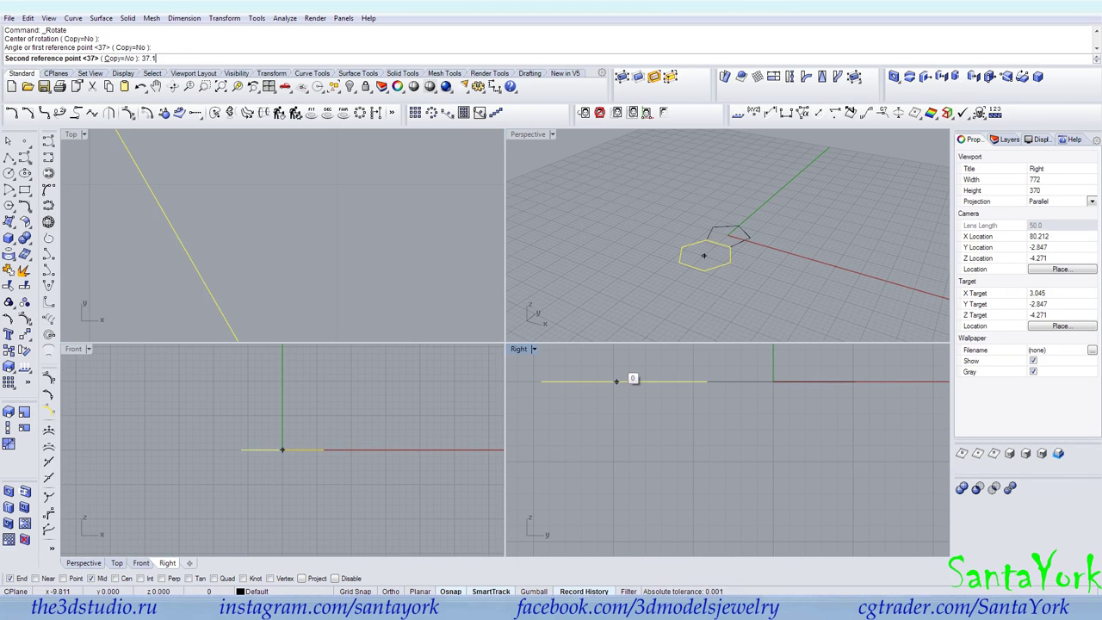
key(Return)
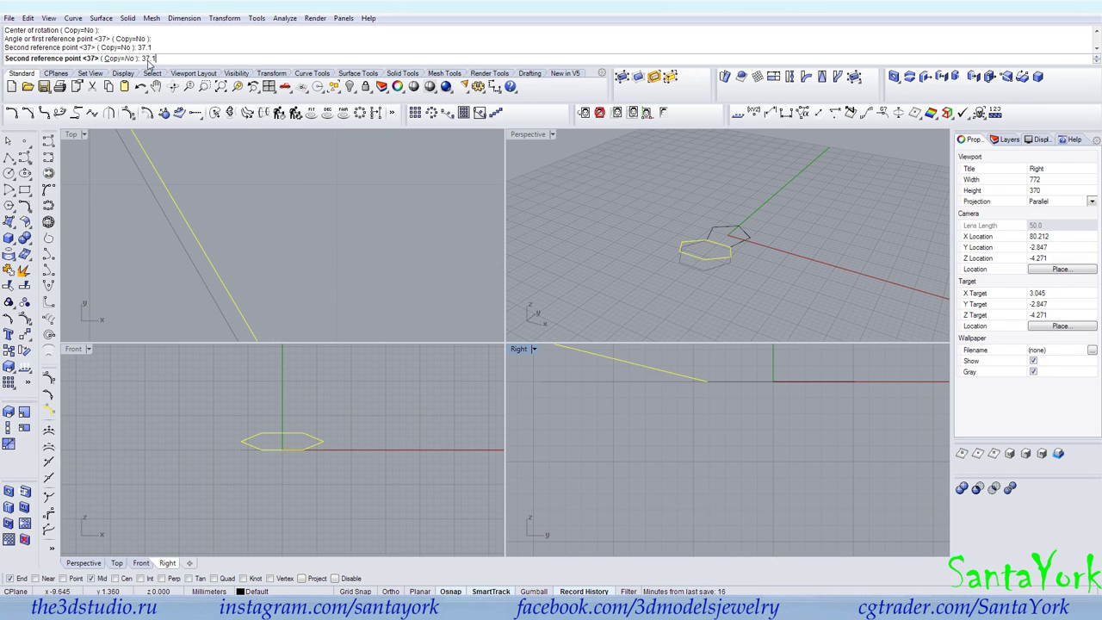
Create a polar array of 5 hexagons around the origin (0) over 360°.
click(415, 113)
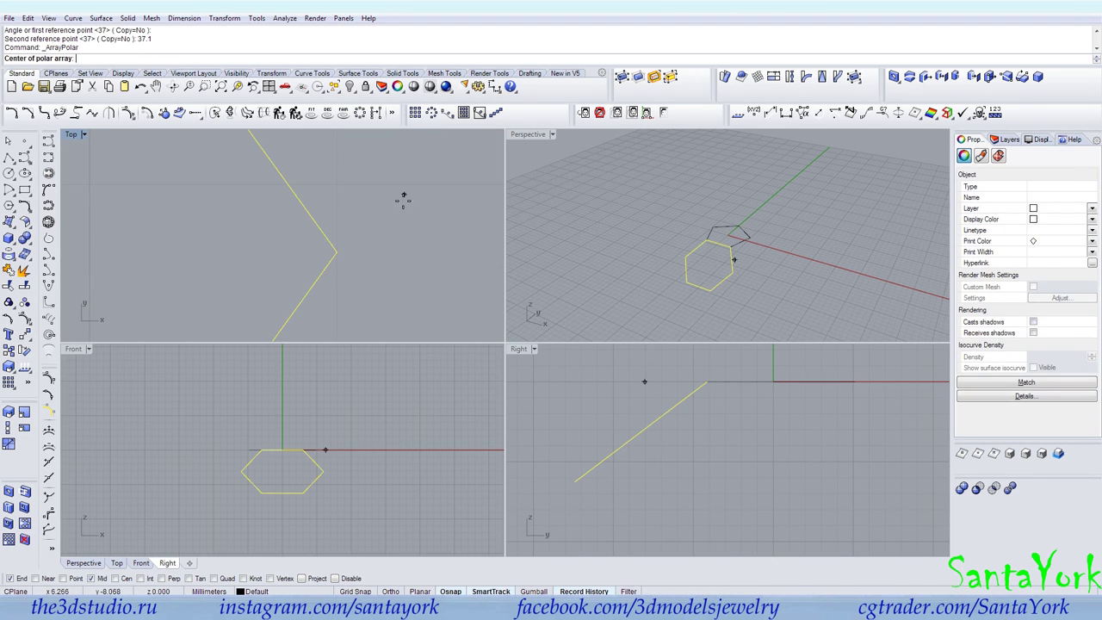
text(0)
key(Return)
key(Return)
key(Return)
Rotate the source hexagon by about 0.09° around the edge shared with the pentagon in the Right view.
click(25, 351)
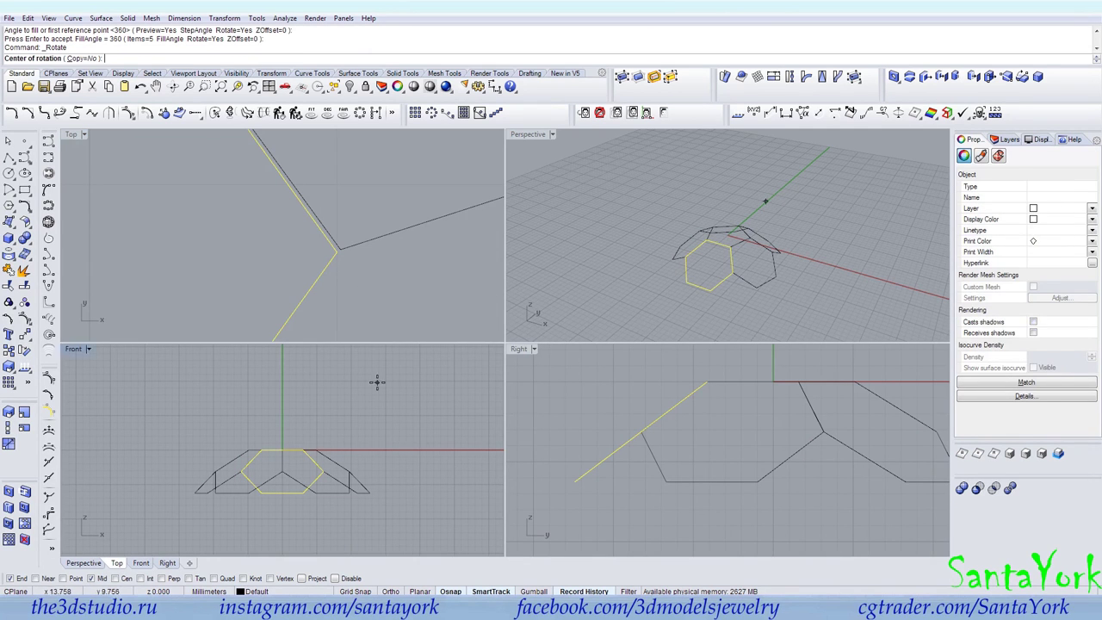
click(707, 382)
scroll(556, 441, up, 3)
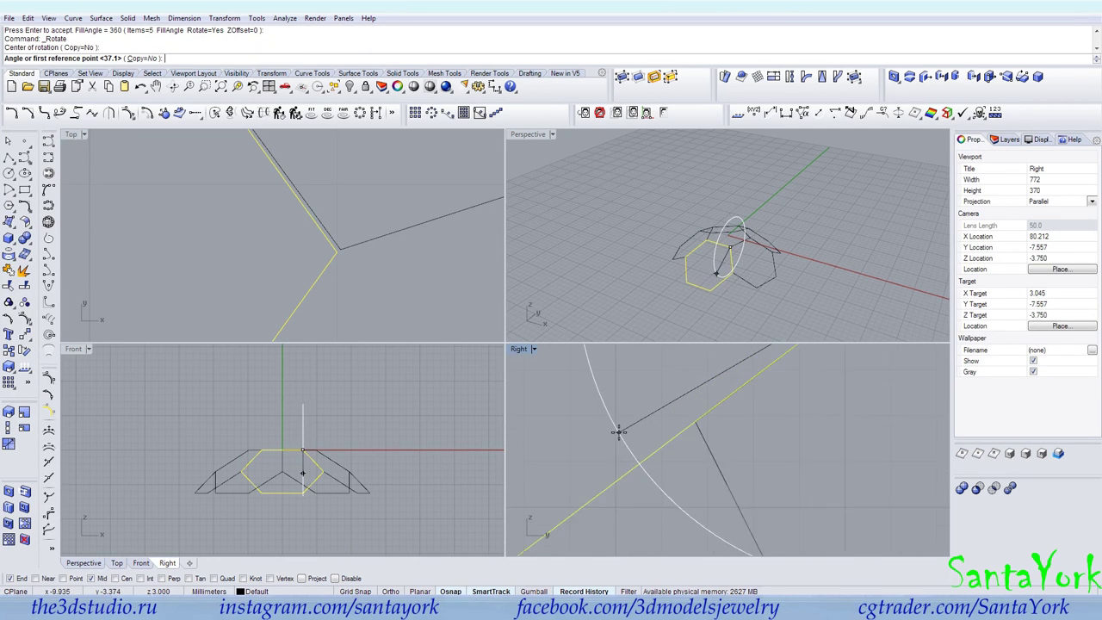
click(620, 430)
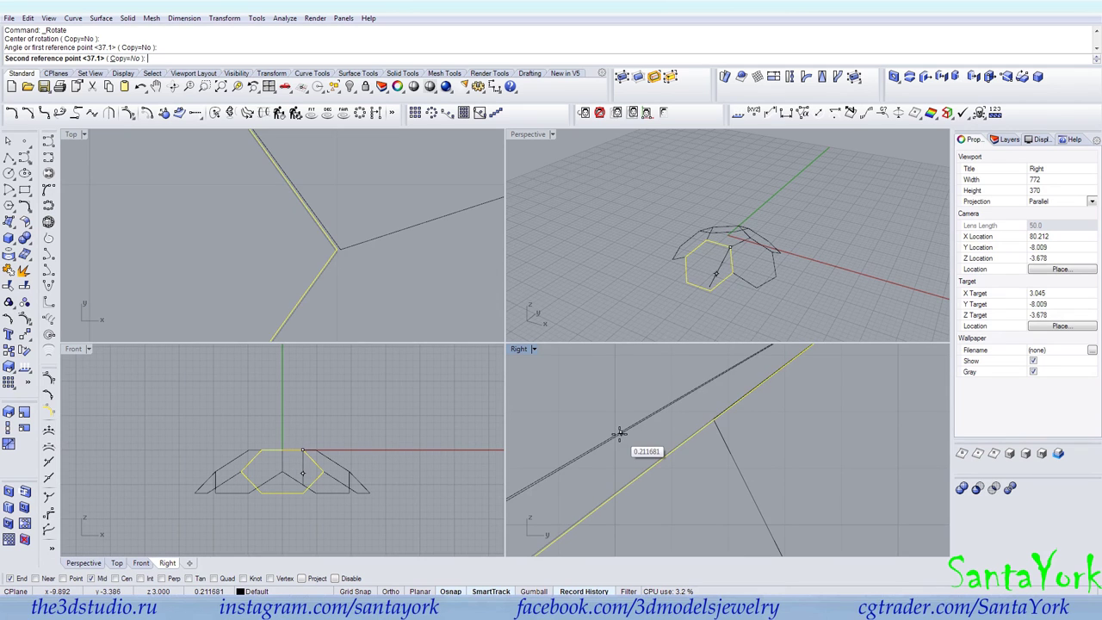
click(619, 433)
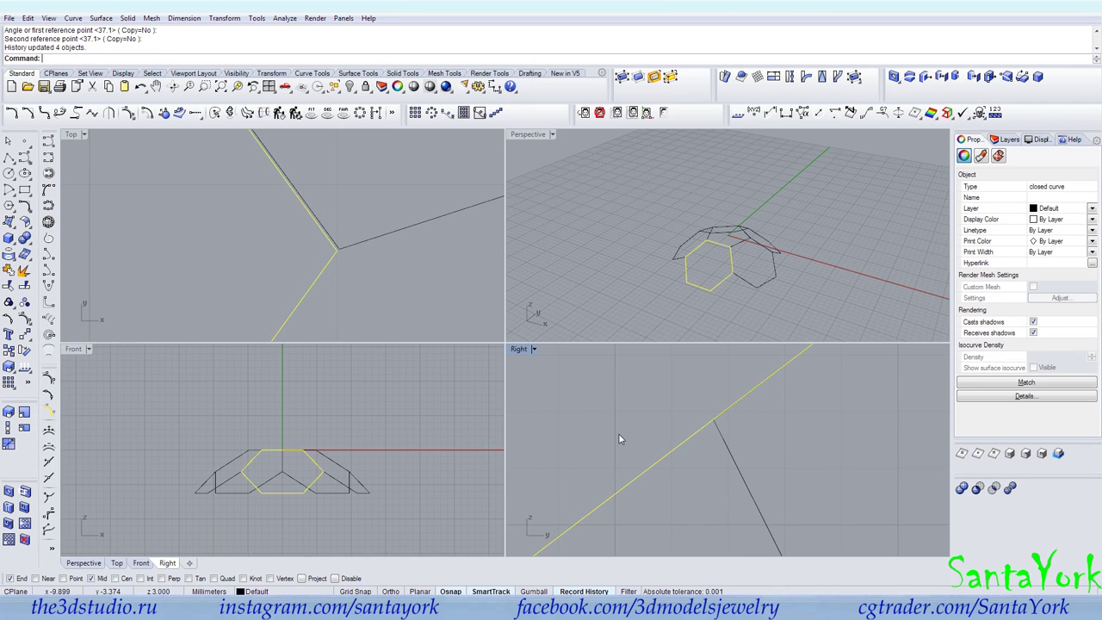
Try rotating the source hexagon by about 1.28° around the shared pentagon edge, and undo the rotation.
right_click(619, 434)
scroll(619, 439, down, 4)
right_drag(734, 399, 622, 477)
scroll(728, 384, up, 10)
click(723, 377)
click(574, 392)
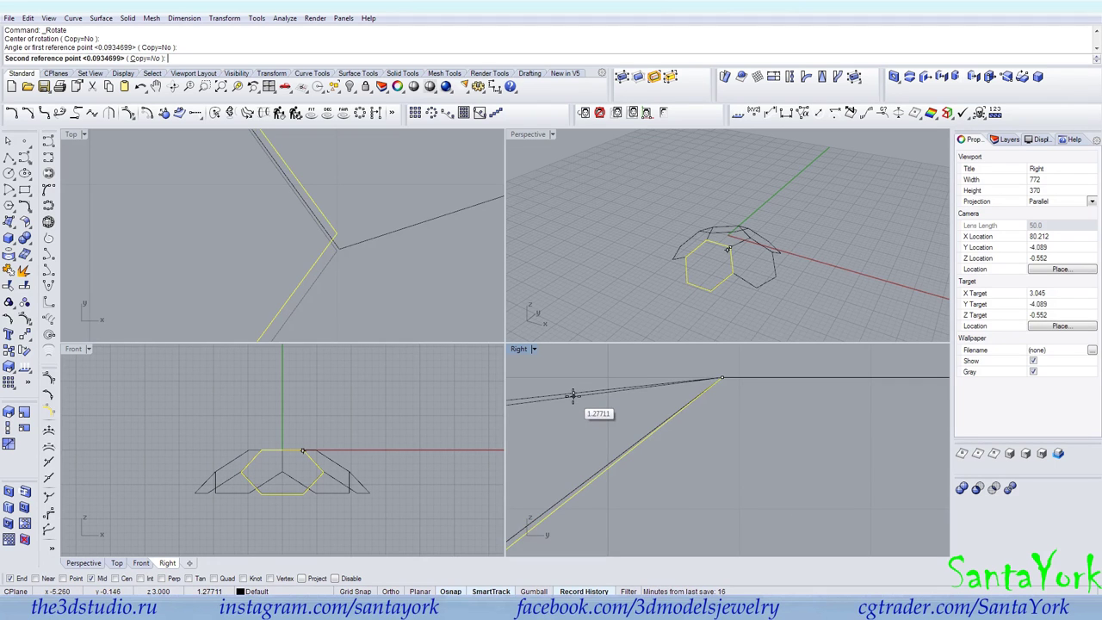
click(573, 396)
key(ctrl+z)
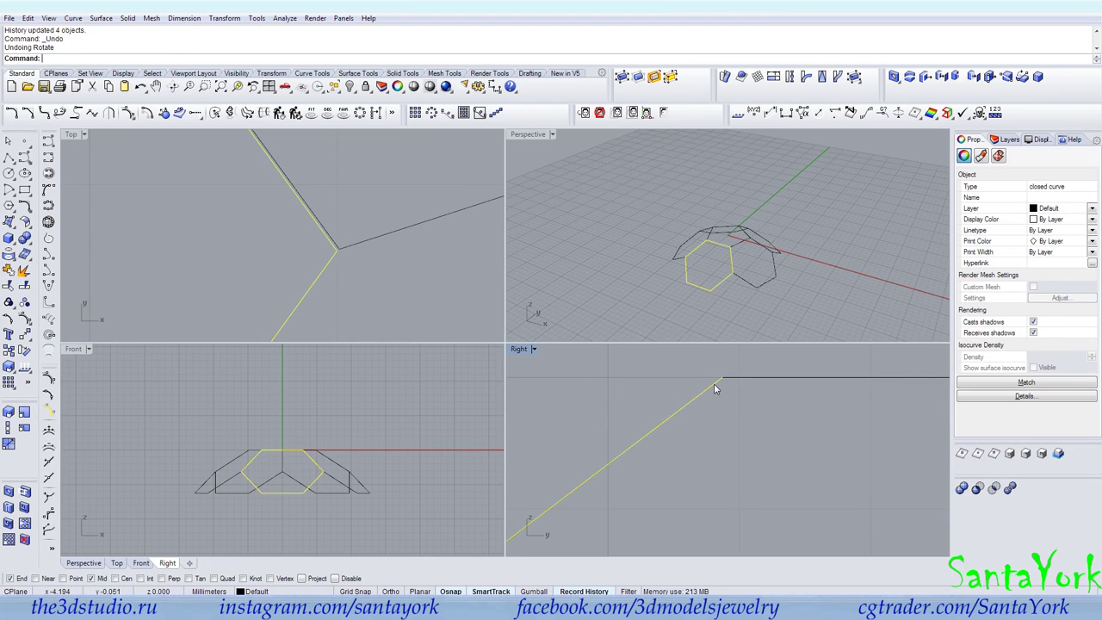
Rotate the source hexagon by about 0.23° around the shared pentagon edge to close the gap with its neighbor.
key(Return)
click(722, 377)
scroll(568, 398, up, 3)
click(559, 400)
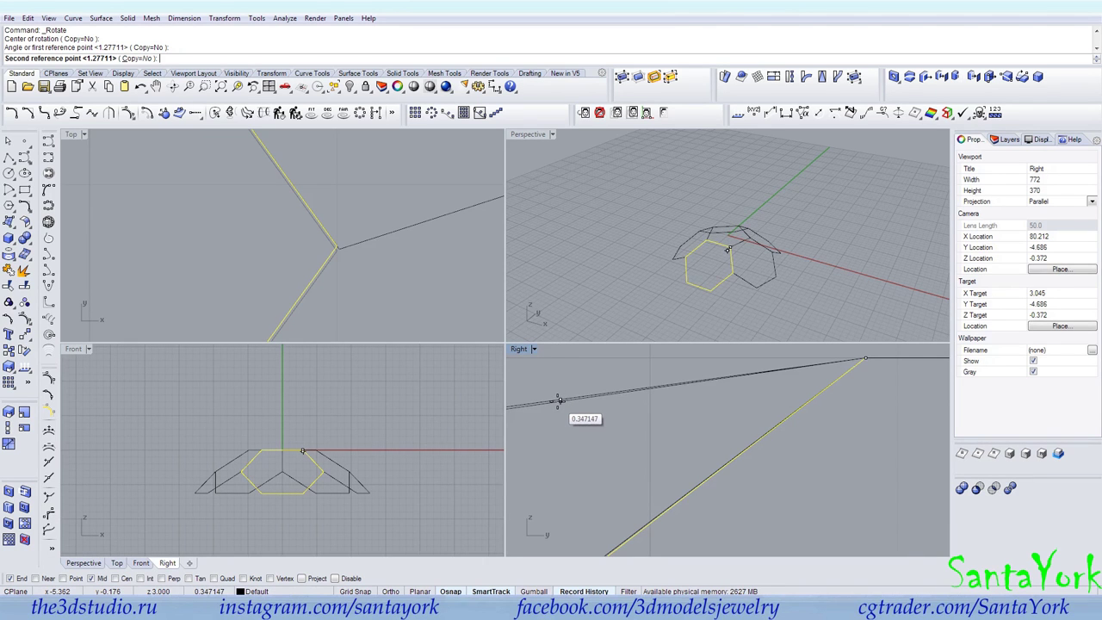
scroll(559, 399, up, 5)
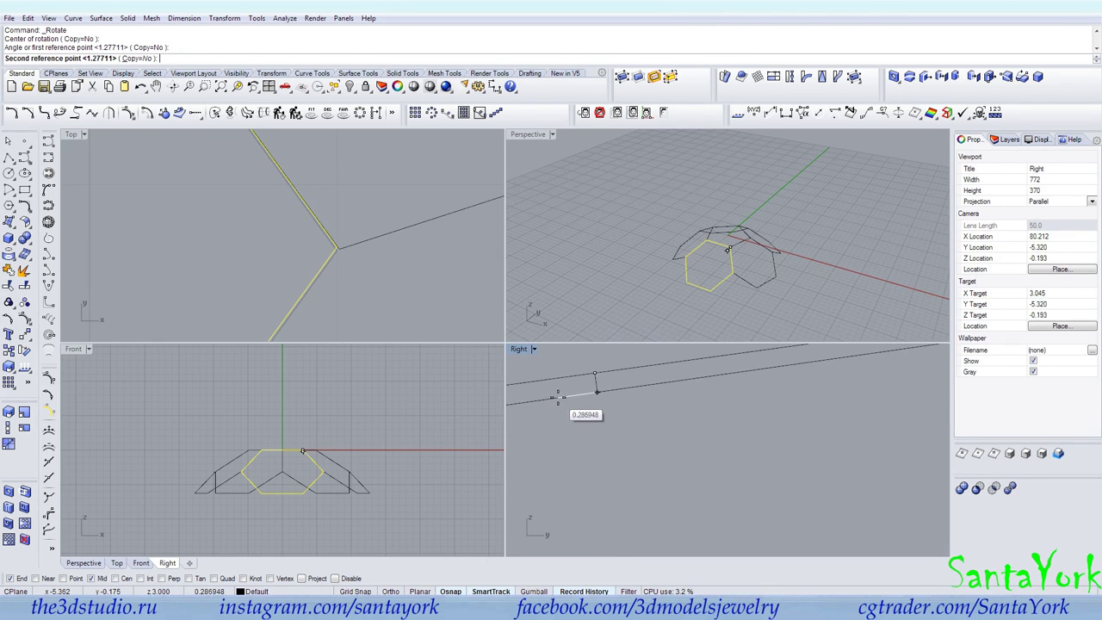
click(559, 395)
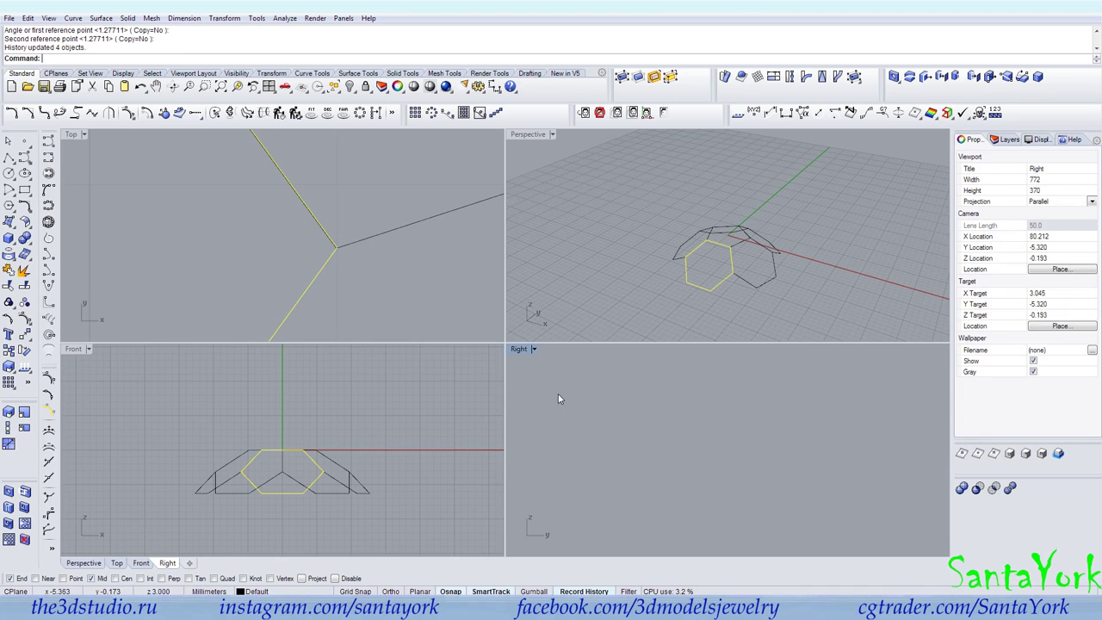
Rotate the source hexagon by about 359.755° around the shared pentagon edge in the Right view.
scroll(339, 245, up, 3)
click(608, 429)
right_click(812, 409)
click(759, 408)
scroll(709, 407, up, 12)
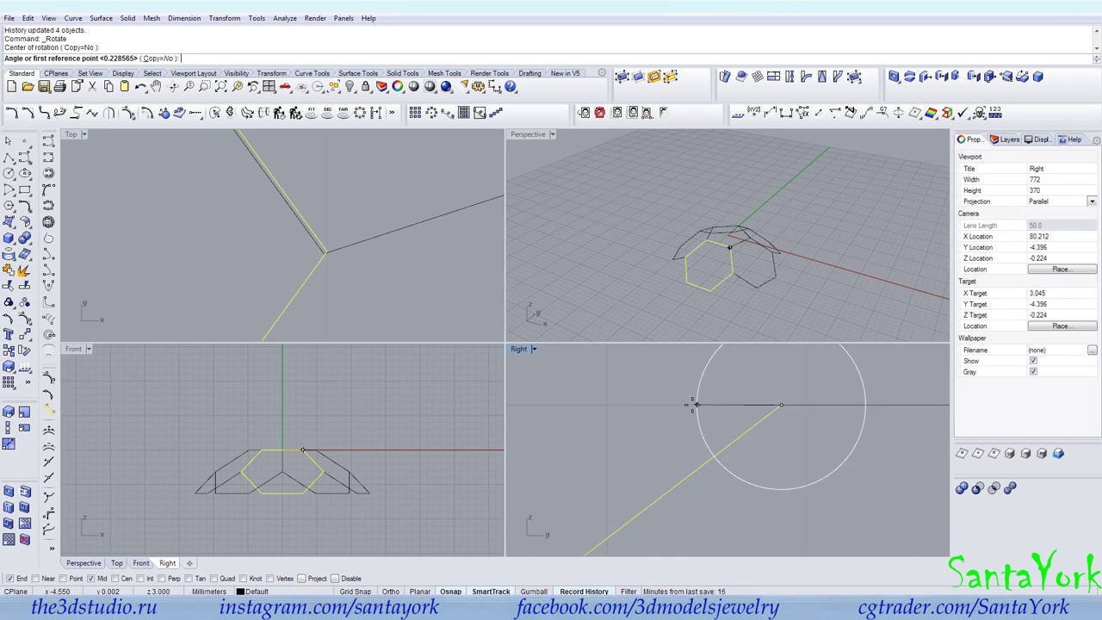
click(580, 412)
click(580, 412)
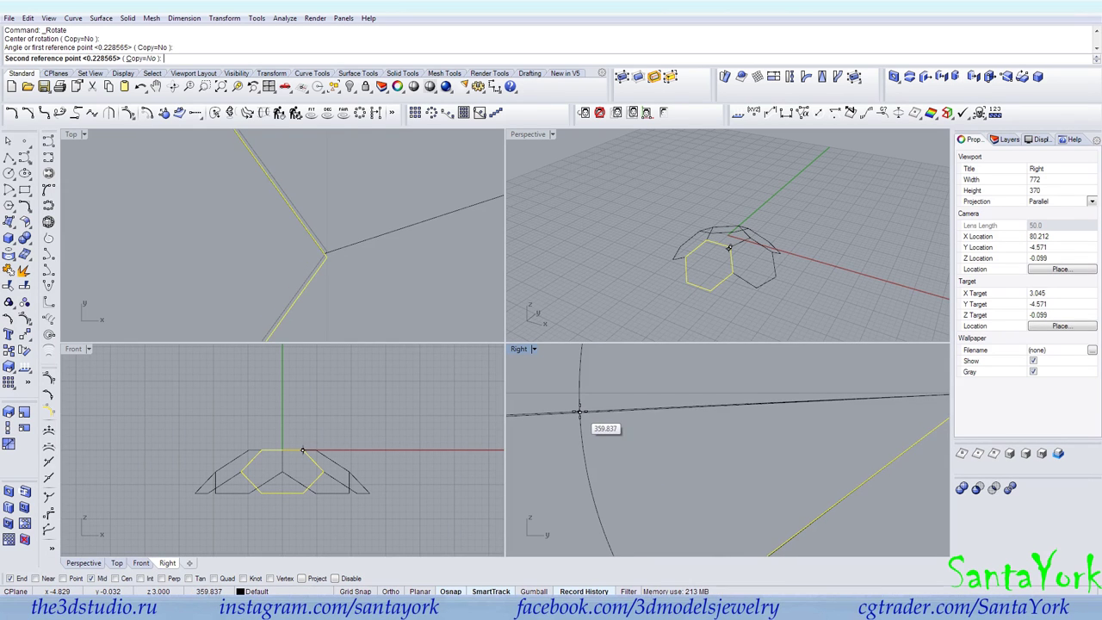
click(580, 412)
Fine-tune the source hexagon's tilt with a rotation of about 0.15° around the shared pentagon edge, and clear the selection.
scroll(580, 412, down, 10)
right_click(667, 406)
click(666, 404)
click(539, 405)
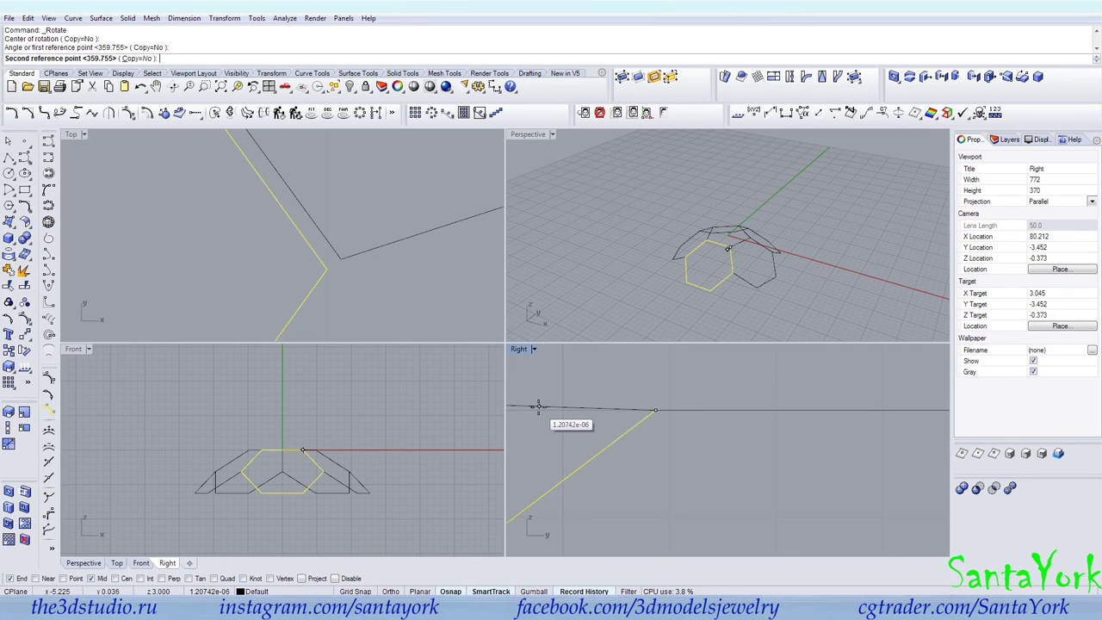
scroll(539, 407, up, 20)
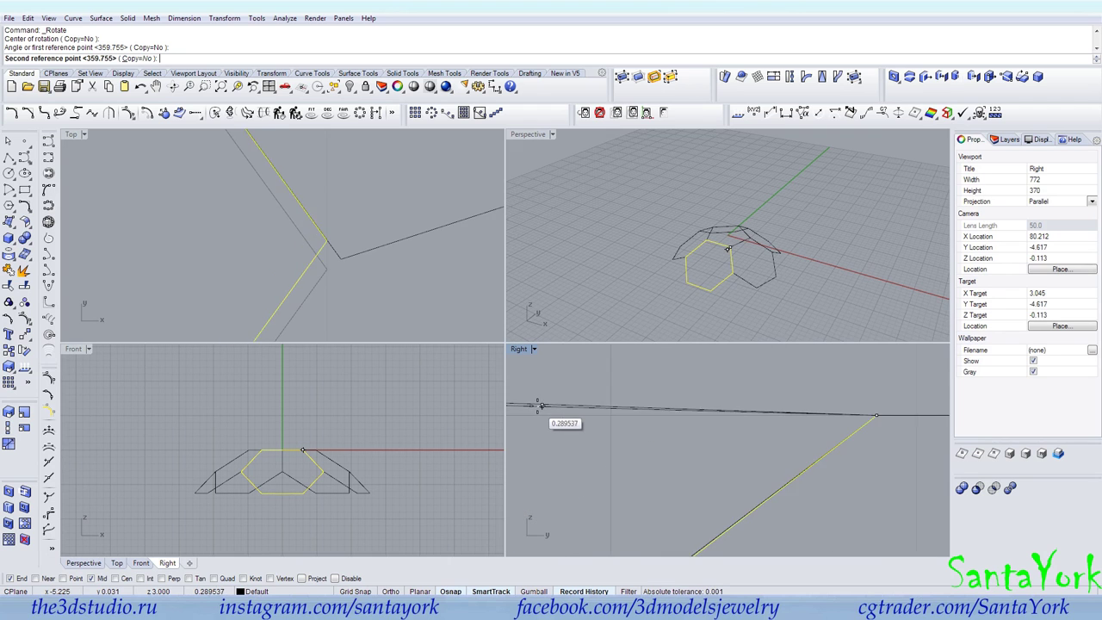
scroll(541, 405, up, 8)
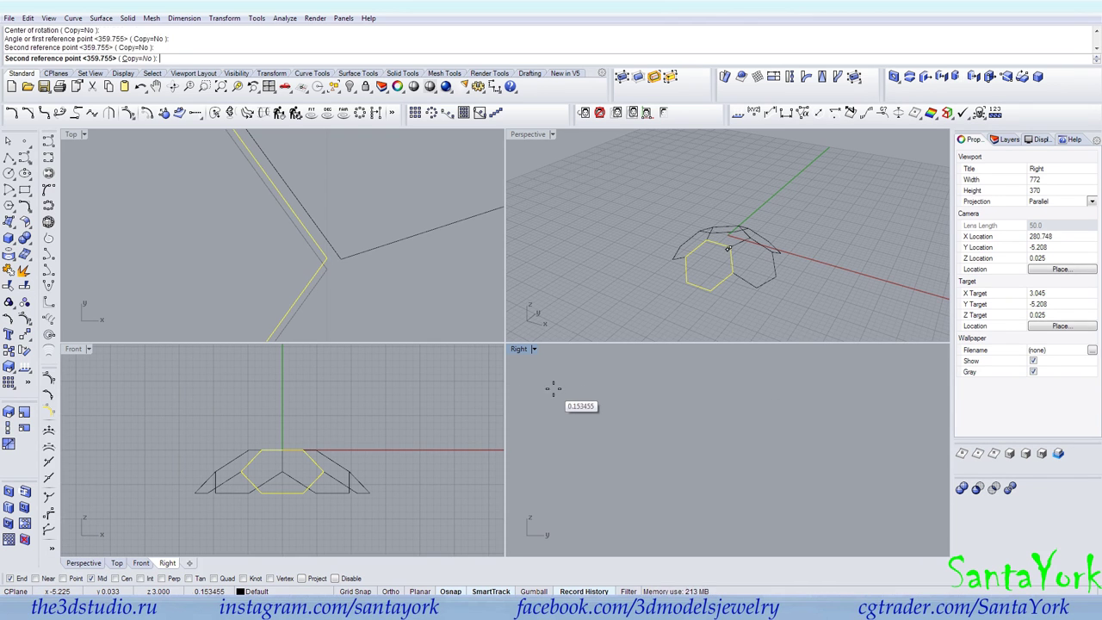
click(553, 388)
scroll(351, 256, down, 2)
scroll(359, 258, down, 5)
scroll(361, 258, up, 2)
click(682, 274)
Mirror a copy of the central pentagon across a horizontal line through its upper vertex in the Top view.
right_drag(723, 304, 493, 241)
scroll(307, 306, down, 2)
scroll(332, 246, up, 1)
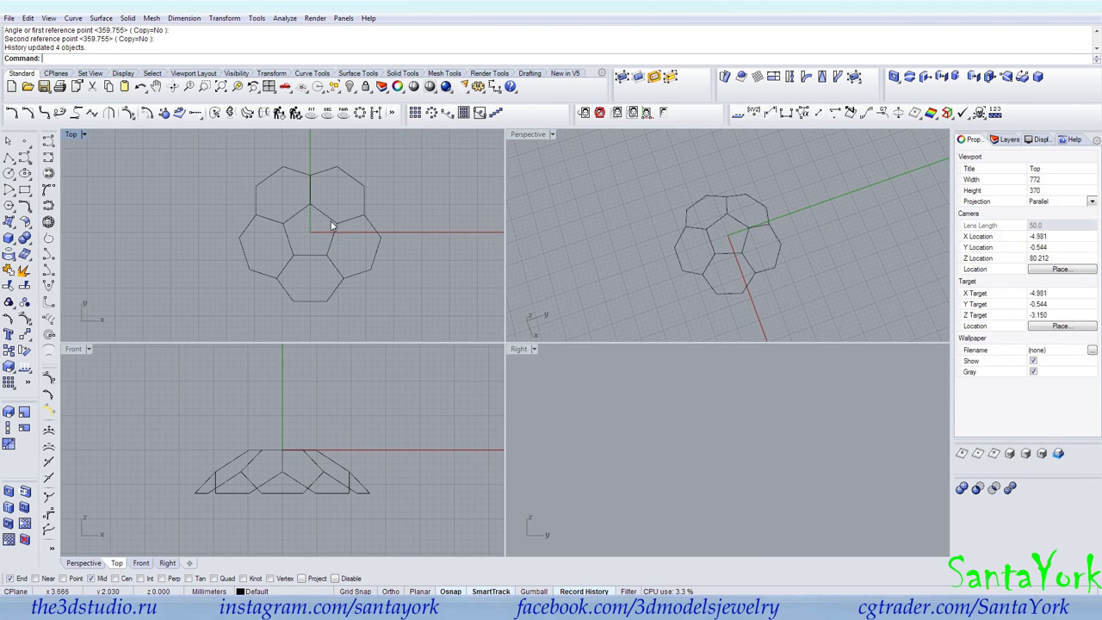
click(332, 226)
key(Return)
right_drag(319, 281, 316, 248)
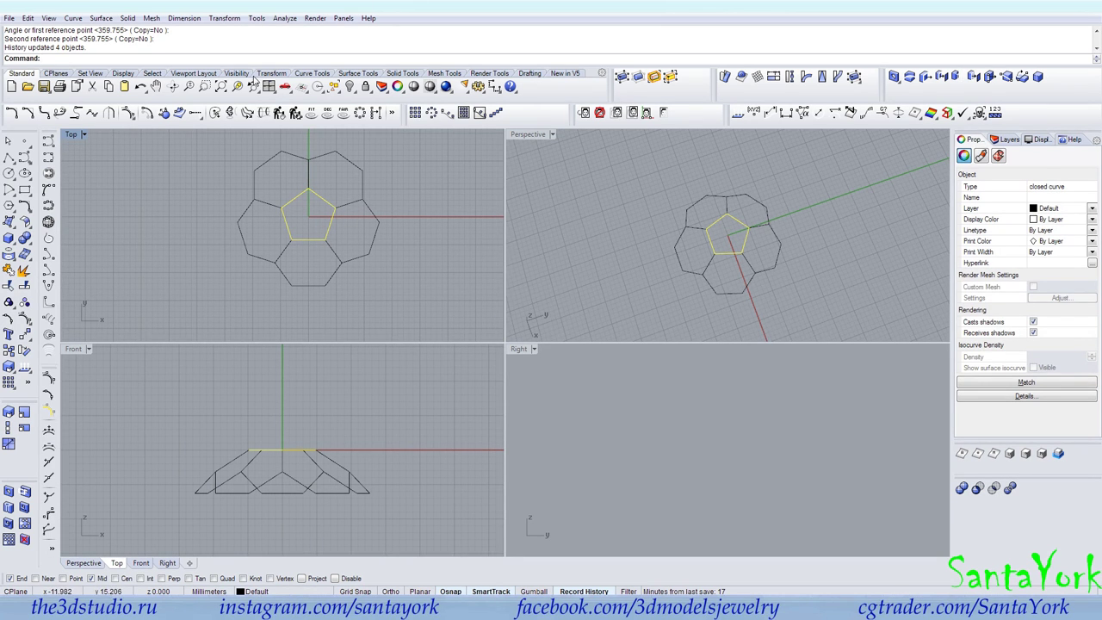
click(224, 18)
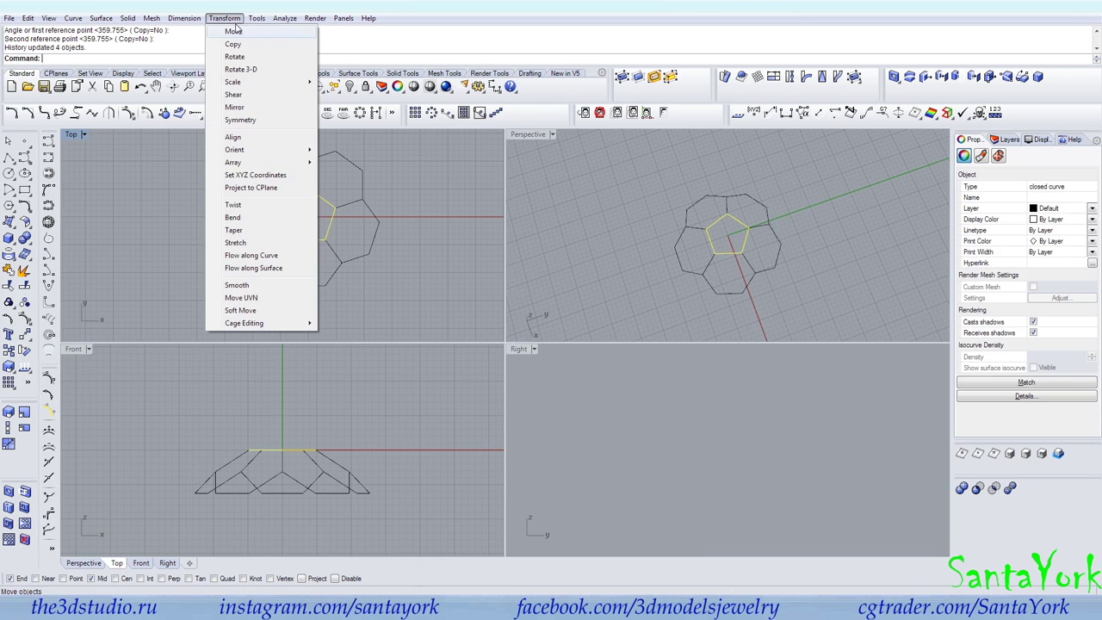
click(250, 113)
click(308, 188)
click(249, 183)
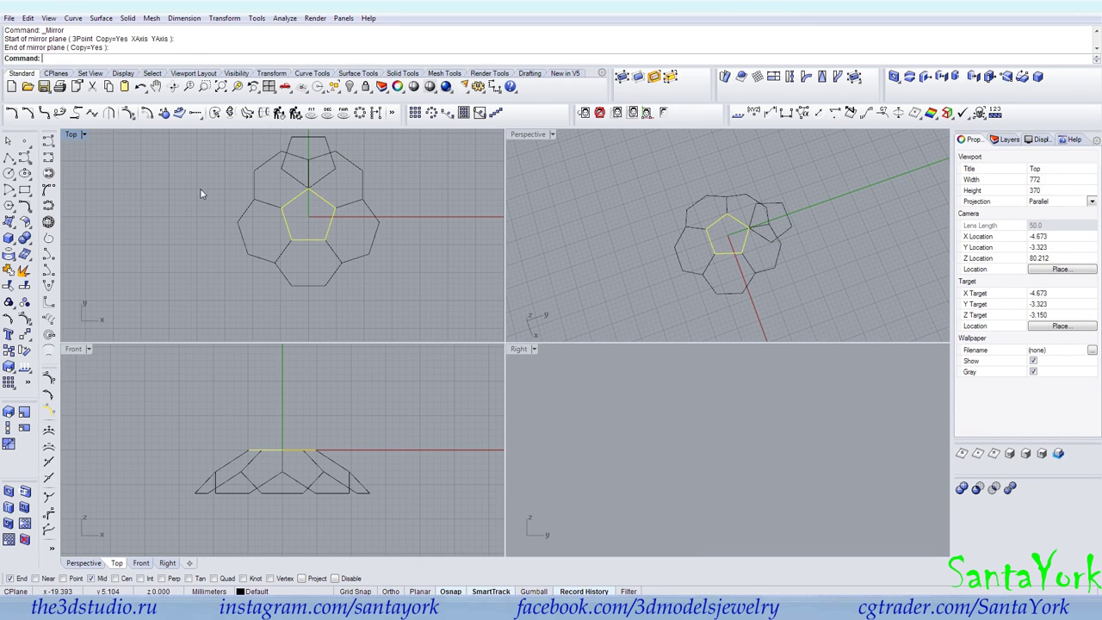
Draw a tiny polyline bridging the outer corners of the two hexagons where they meet beneath the mirrored pentagon.
scroll(768, 272, up, 5)
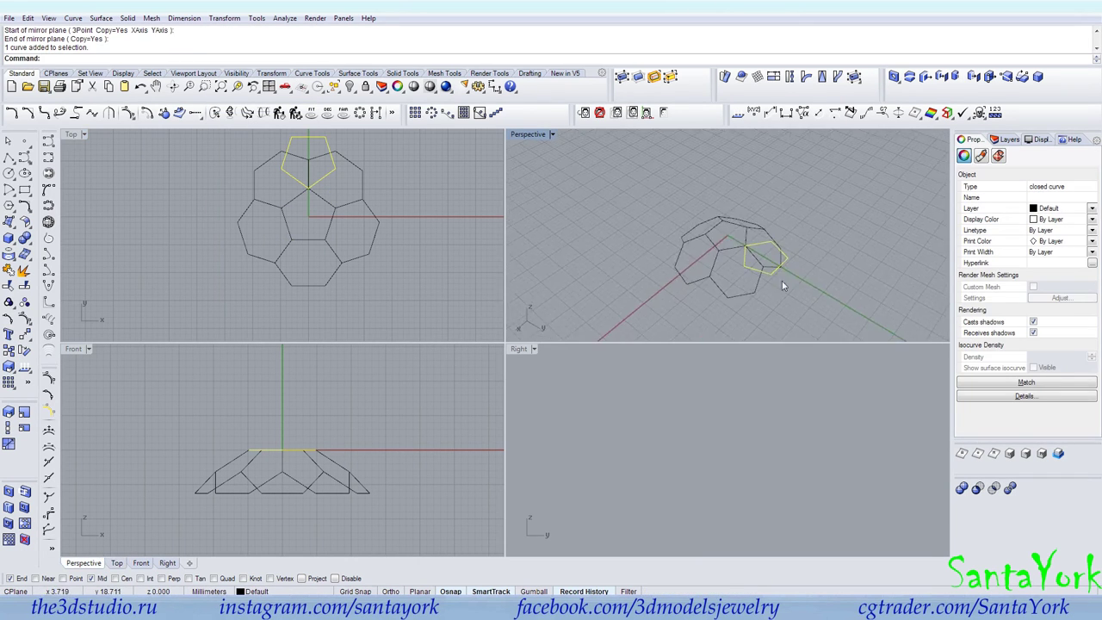
click(9, 157)
scroll(732, 226, up, 6)
click(610, 222)
click(607, 224)
right_click(610, 226)
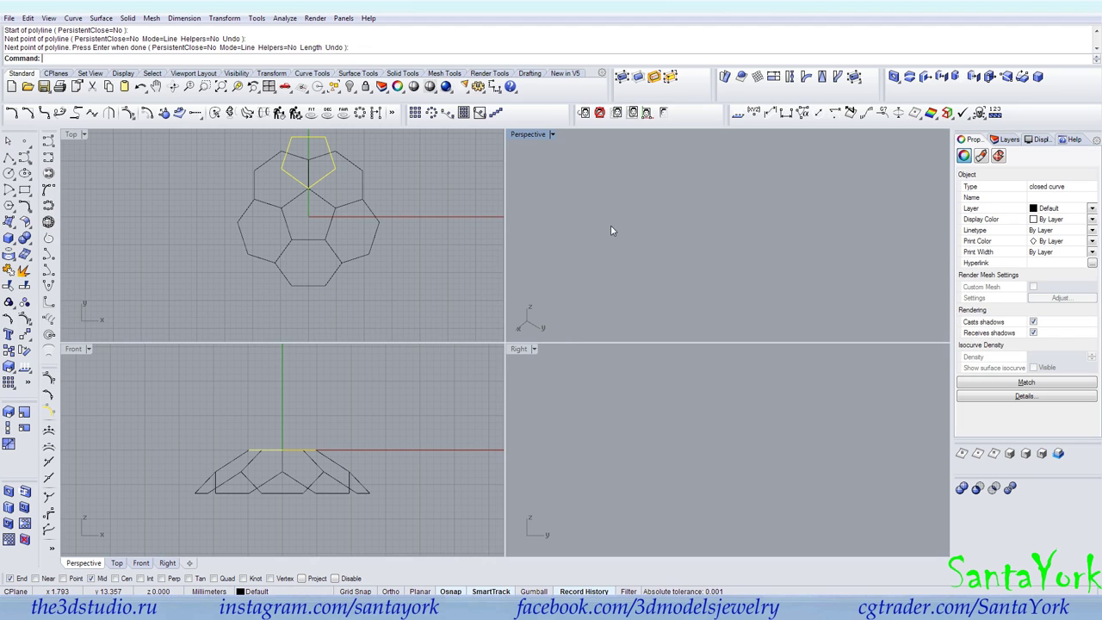
Hide the two hexagons adjoining the tiny connecting line.
drag(664, 209, 645, 251)
shift+click(591, 266)
click(352, 86)
Move the mirrored pentagon by its lower vertex onto the midpoint of the tiny connecting line, using only the midpoint snap.
click(330, 184)
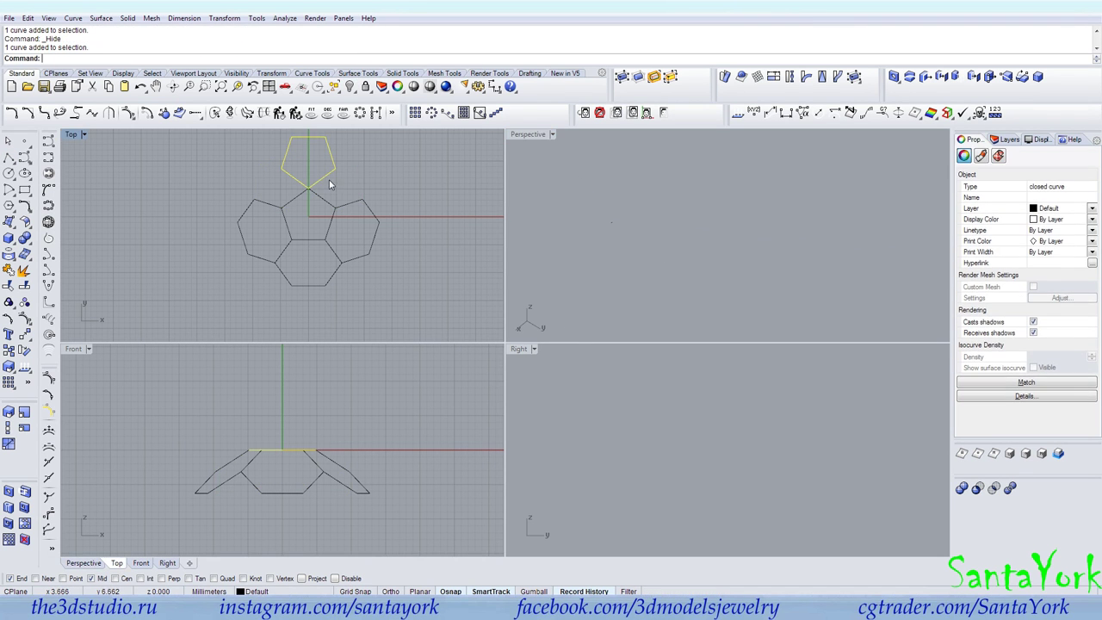
click(9, 334)
click(308, 188)
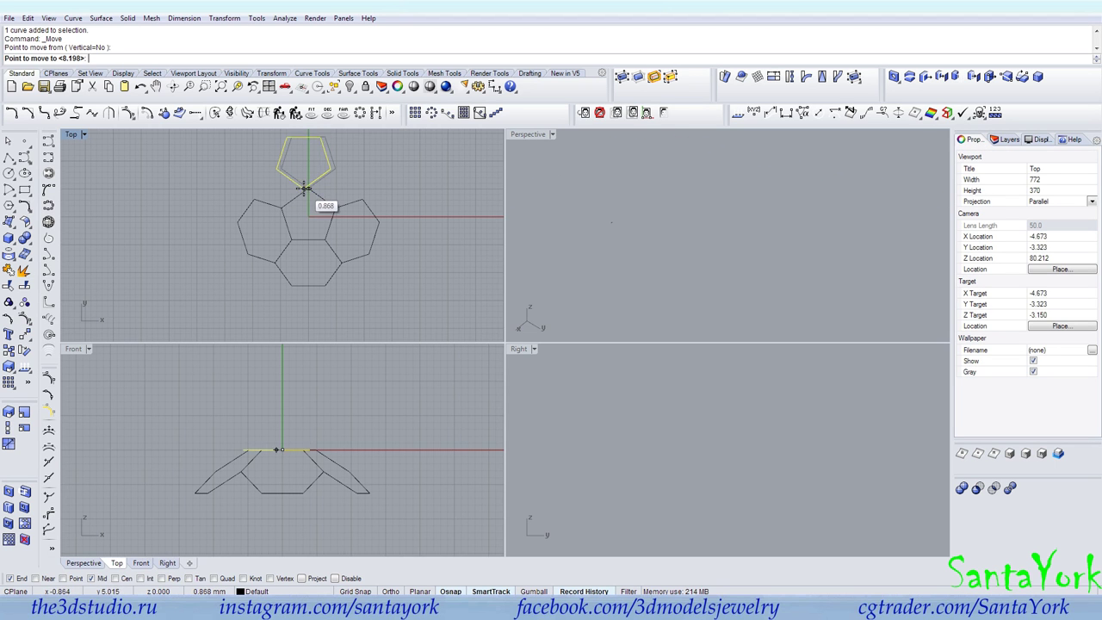
click(90, 579)
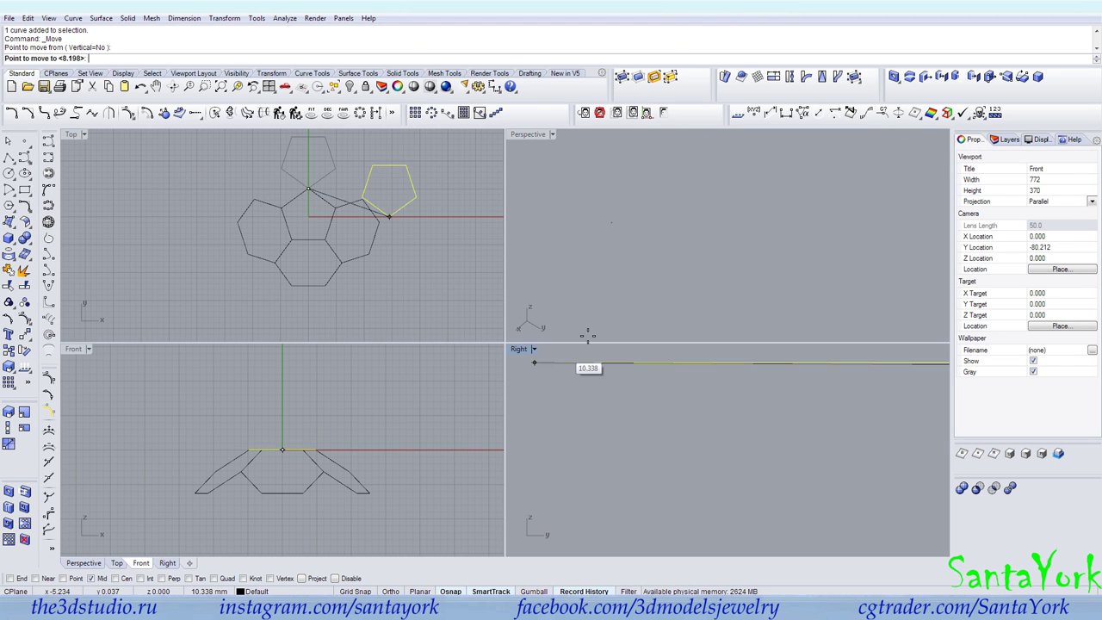
click(601, 214)
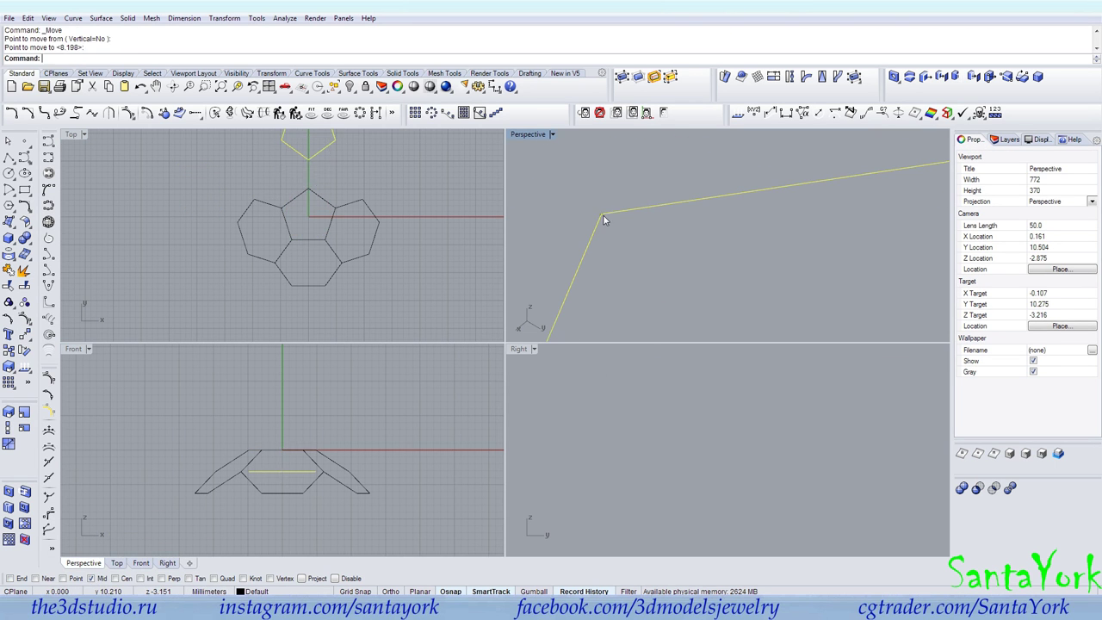
Delete the tiny connecting line and show the two hidden hexagons again.
click(615, 212)
key(Delete)
click(625, 215)
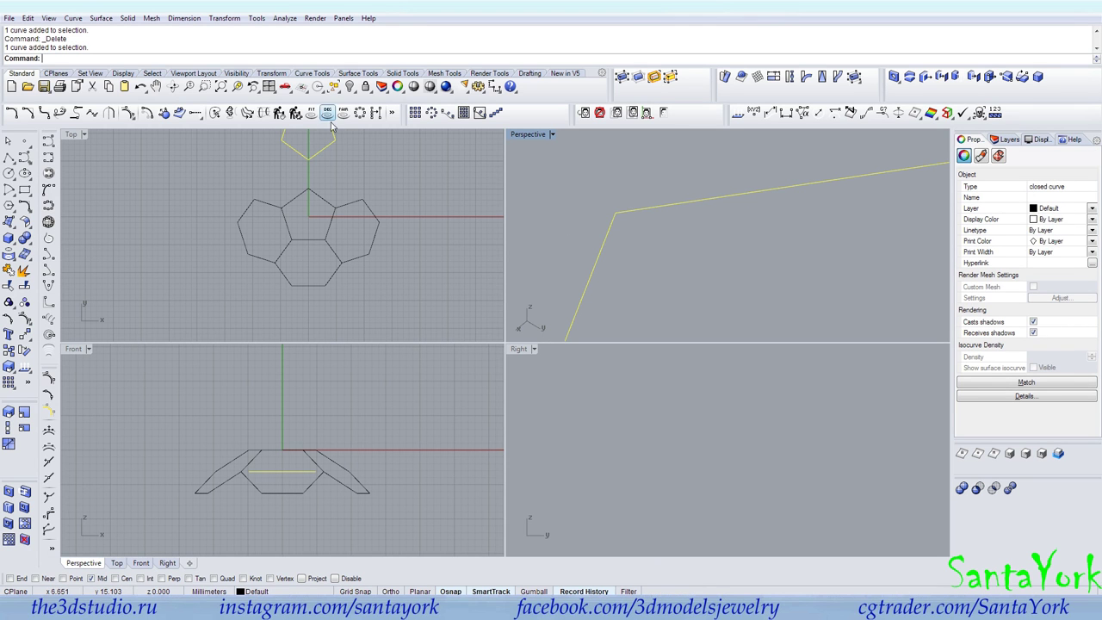
click(349, 87)
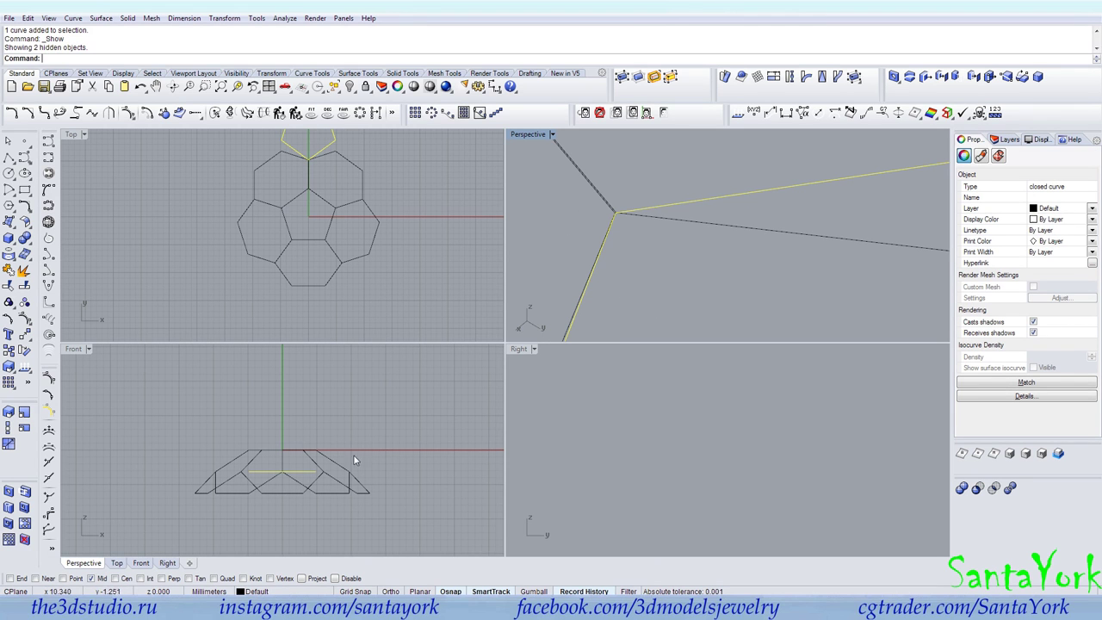
scroll(688, 402, down, 2)
scroll(679, 410, down, 10)
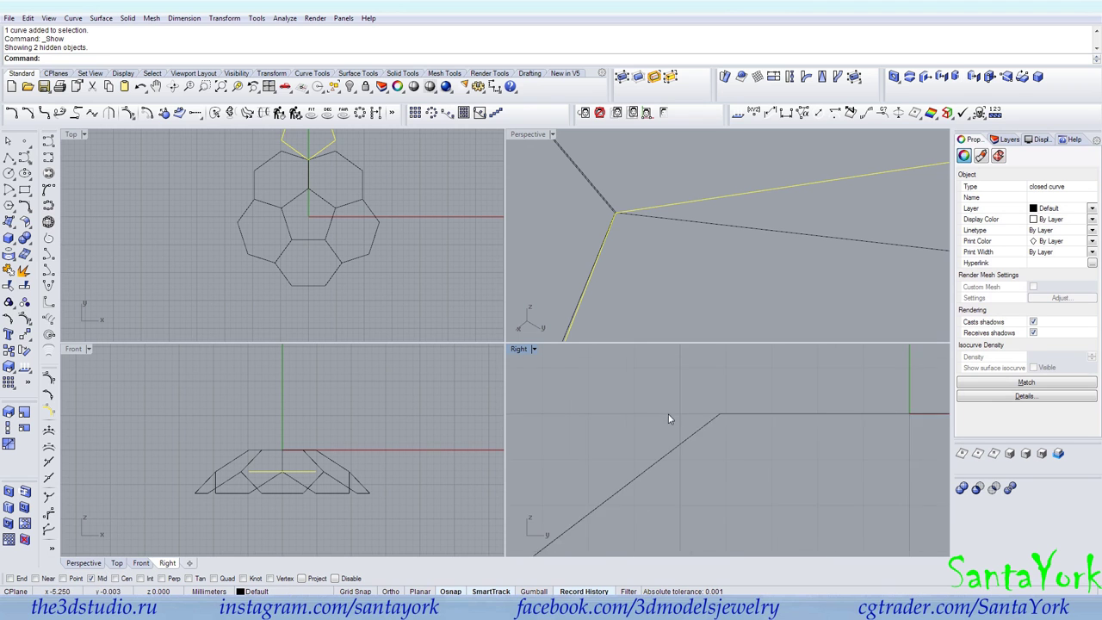
scroll(760, 419, up, 8)
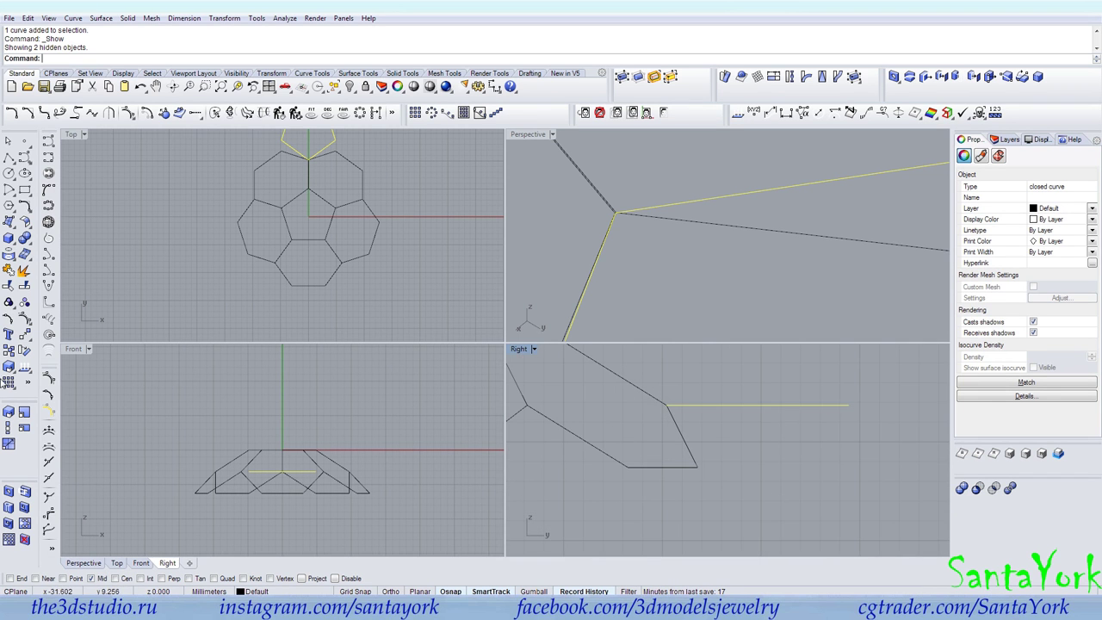
click(25, 349)
click(667, 405)
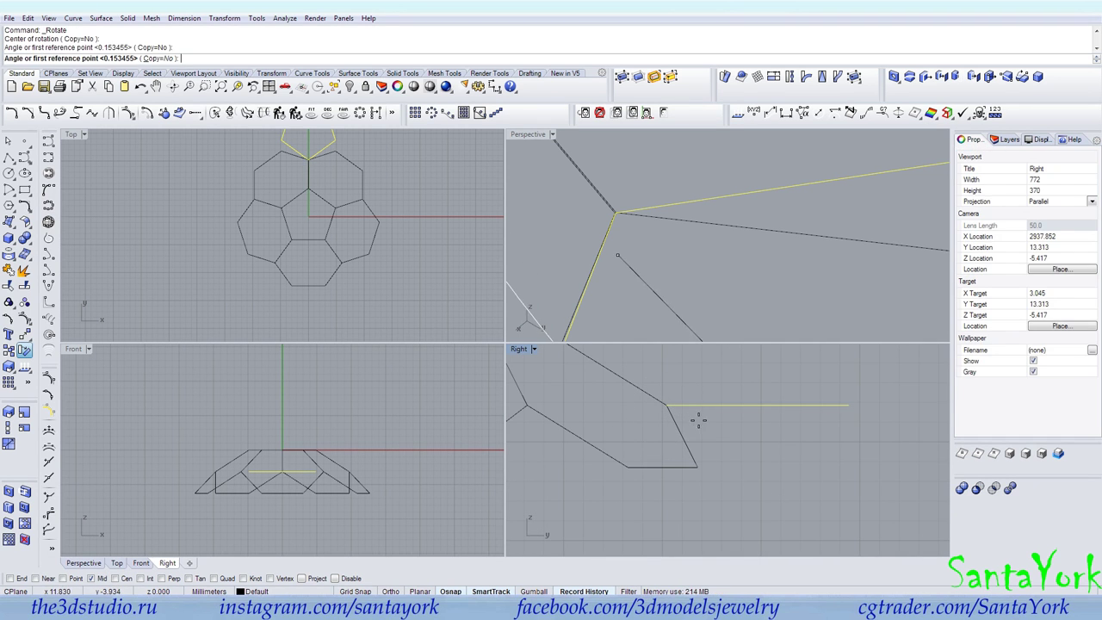
key(Escape)
Using the endpoint snap, rotate the moved pentagon downward around its vertex at the hexagon joint to align with the hexagons' slanted edge in the Right view.
scroll(619, 218, up, 7)
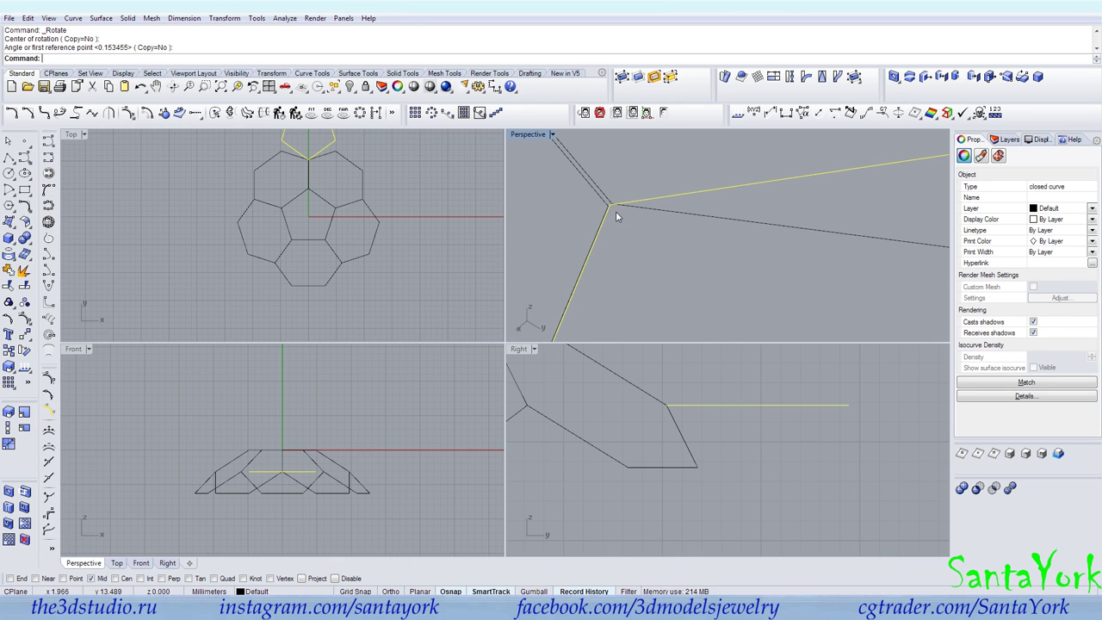
right_click(616, 211)
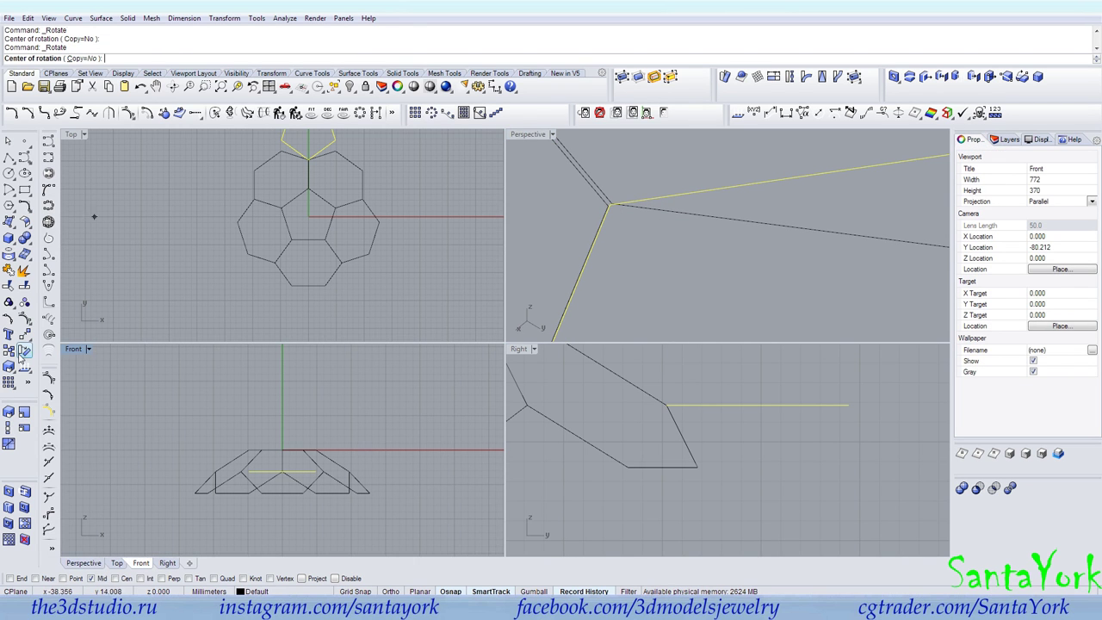
right_click(620, 221)
scroll(317, 151, up, 8)
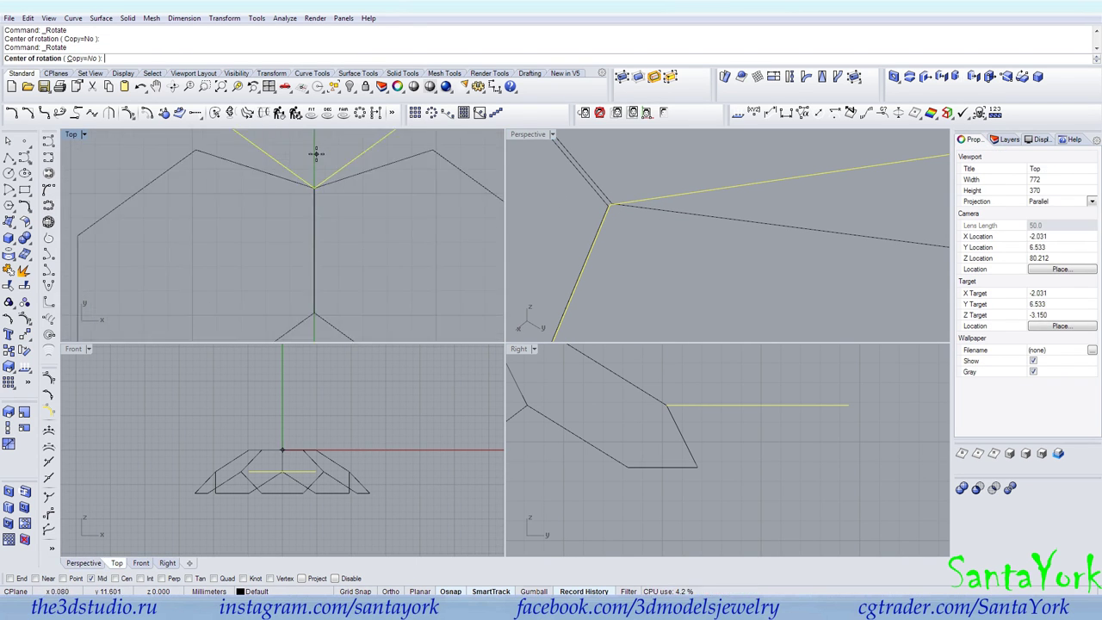
right_drag(318, 185, 265, 207)
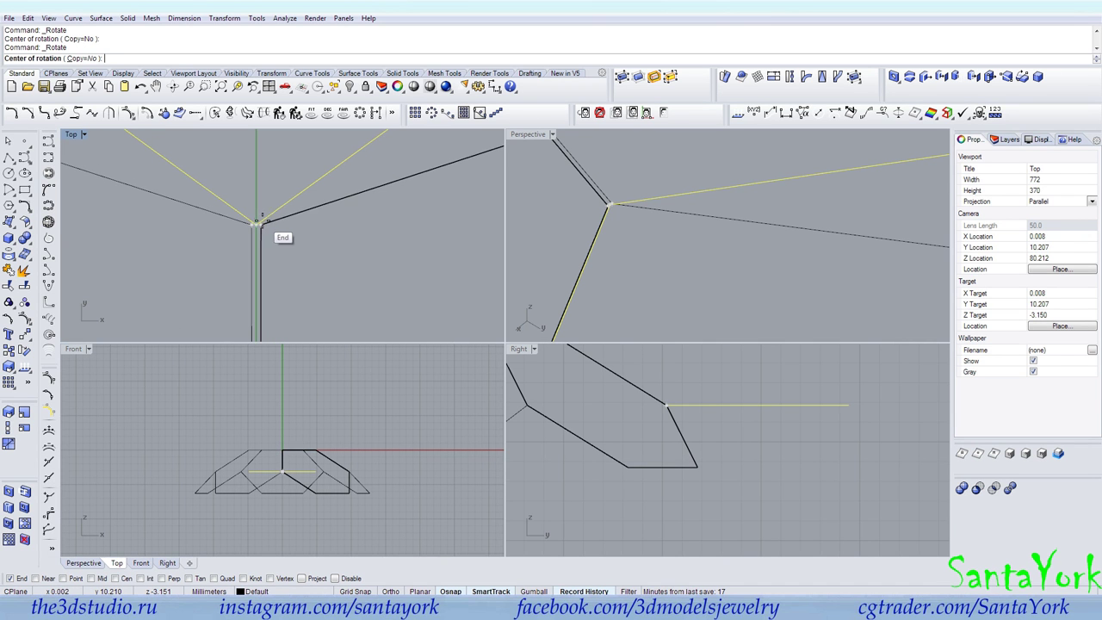
click(257, 223)
click(842, 433)
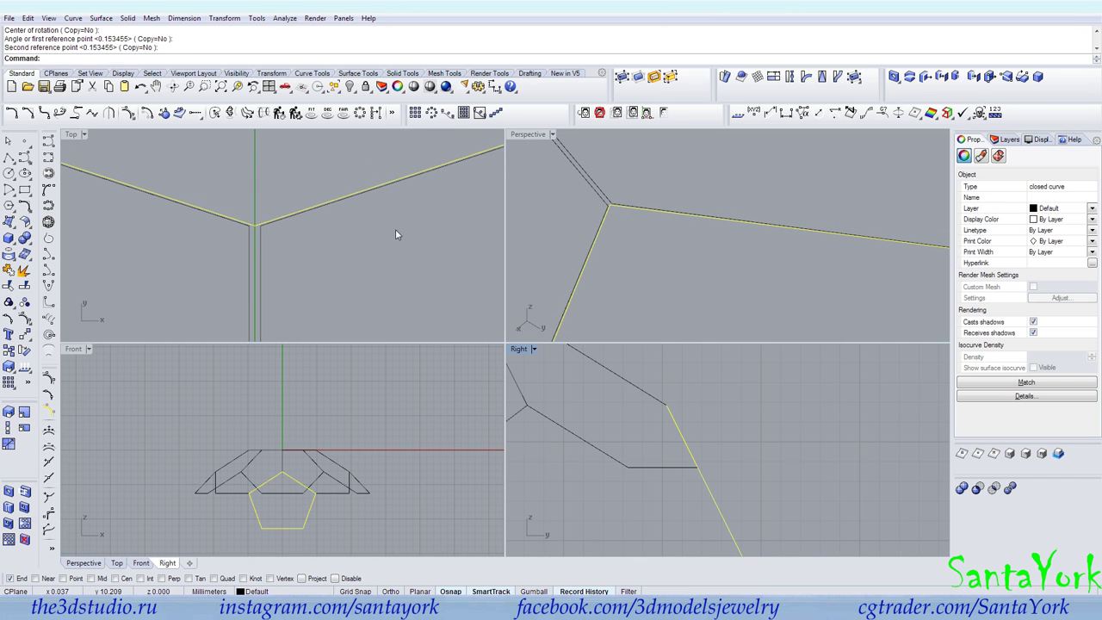
click(726, 415)
scroll(727, 414, down, 10)
scroll(737, 419, down, 4)
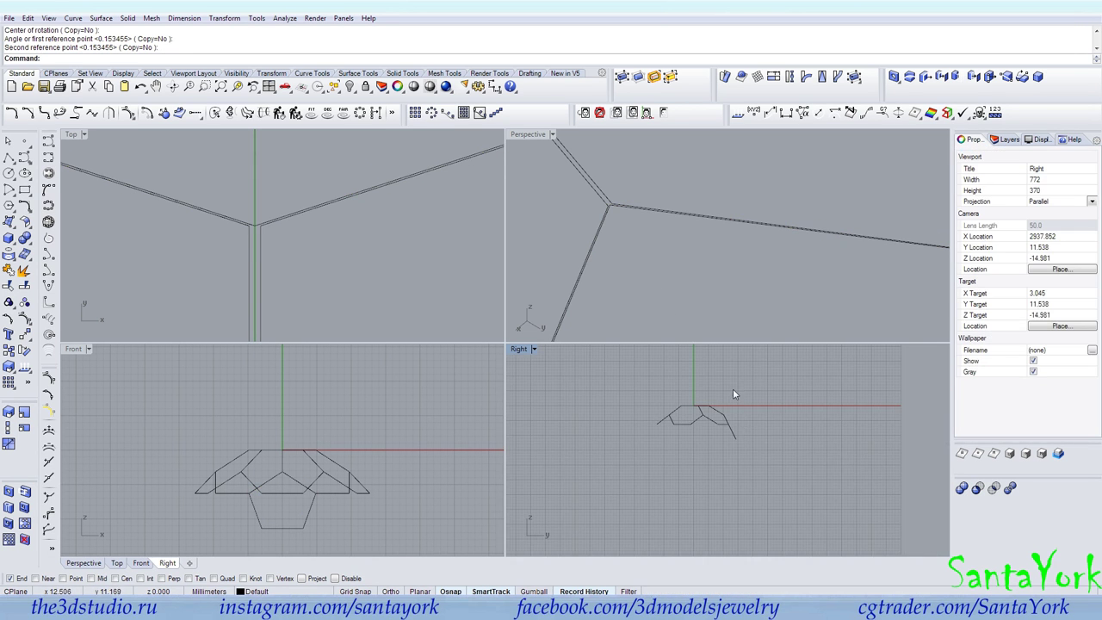
Polar-array the rotated lower pentagon around the origin with 5 items over 360° in the Top view.
scroll(704, 223, down, 3)
scroll(703, 217, down, 3)
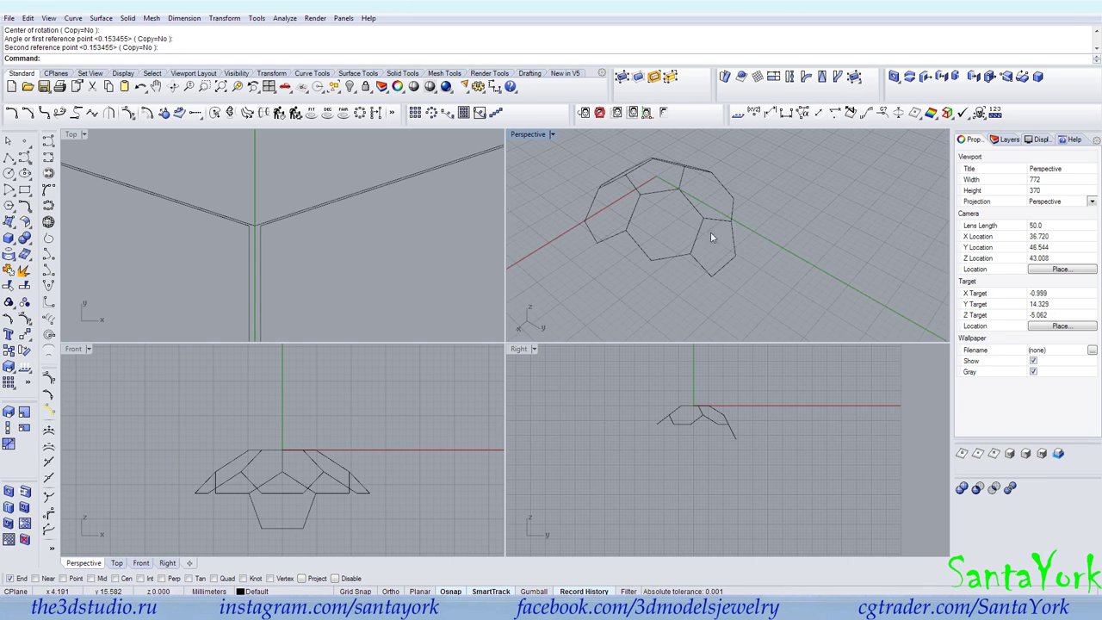
click(717, 271)
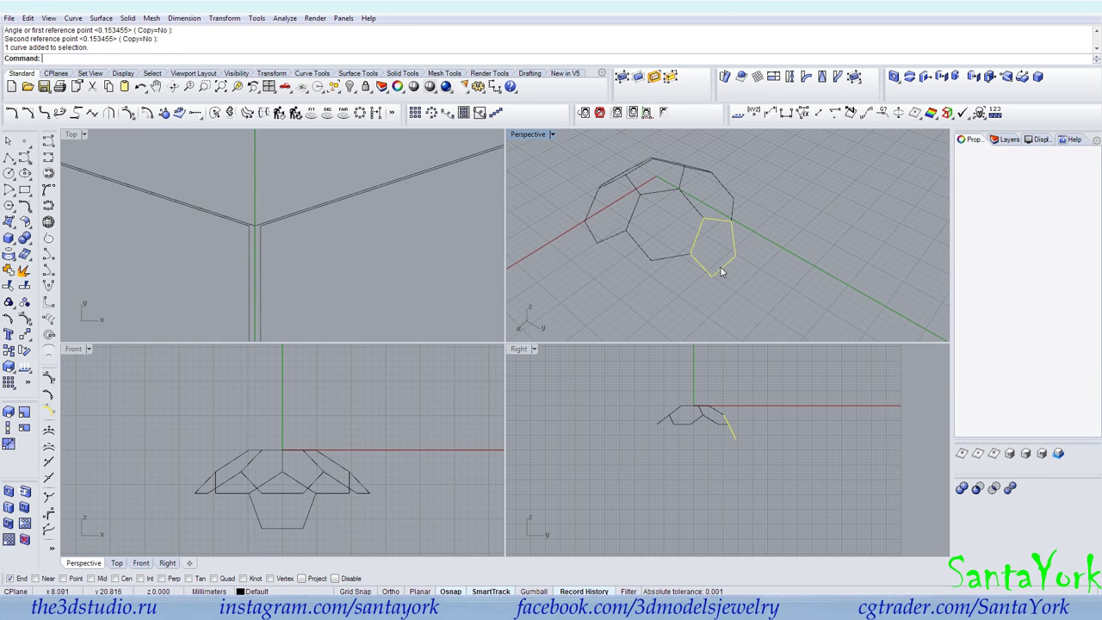
click(432, 113)
scroll(349, 254, down, 5)
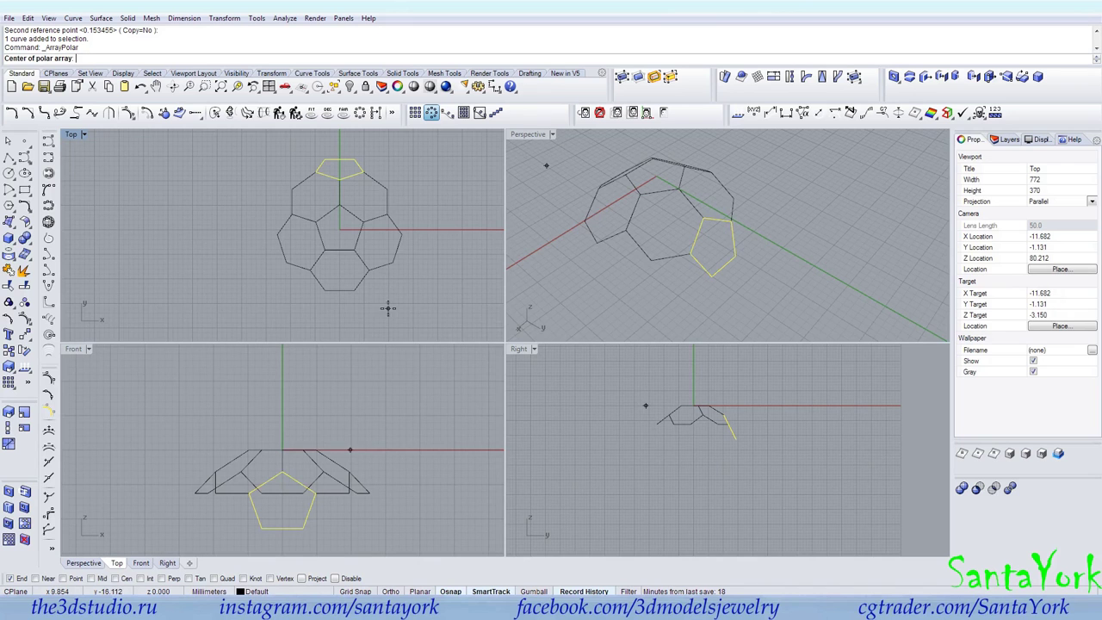
key(Return)
key(Return)
key(Return)
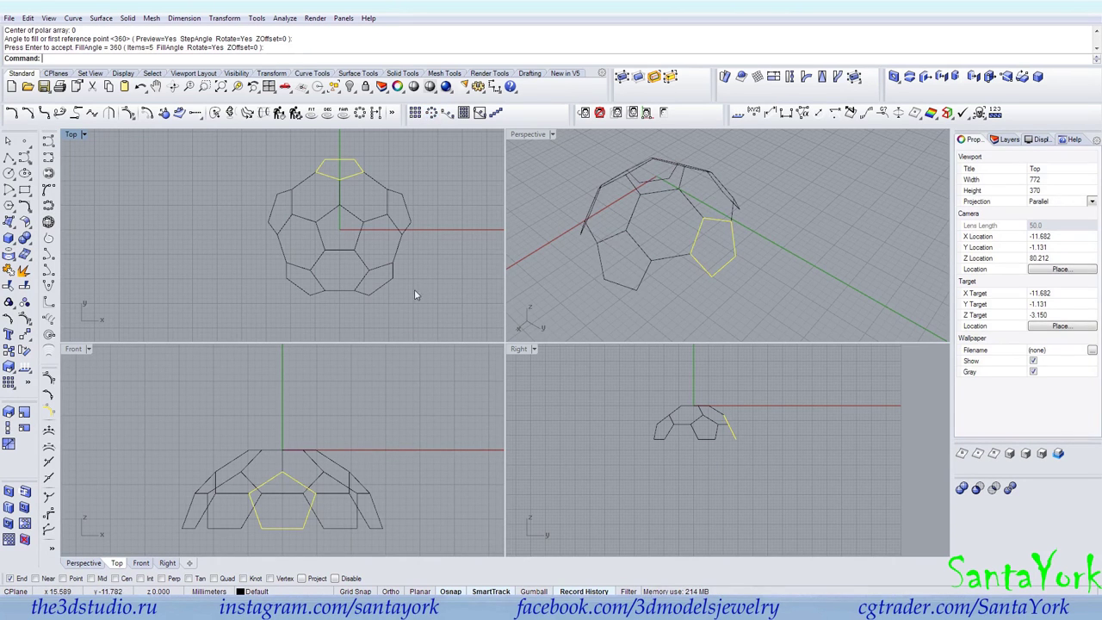
Copy the front hexagon downward, from the midpoint of its upper edge to the midpoint of its lower edge.
right_drag(645, 245, 781, 163)
scroll(699, 243, up, 5)
right_drag(699, 244, 813, 268)
scroll(704, 257, down, 6)
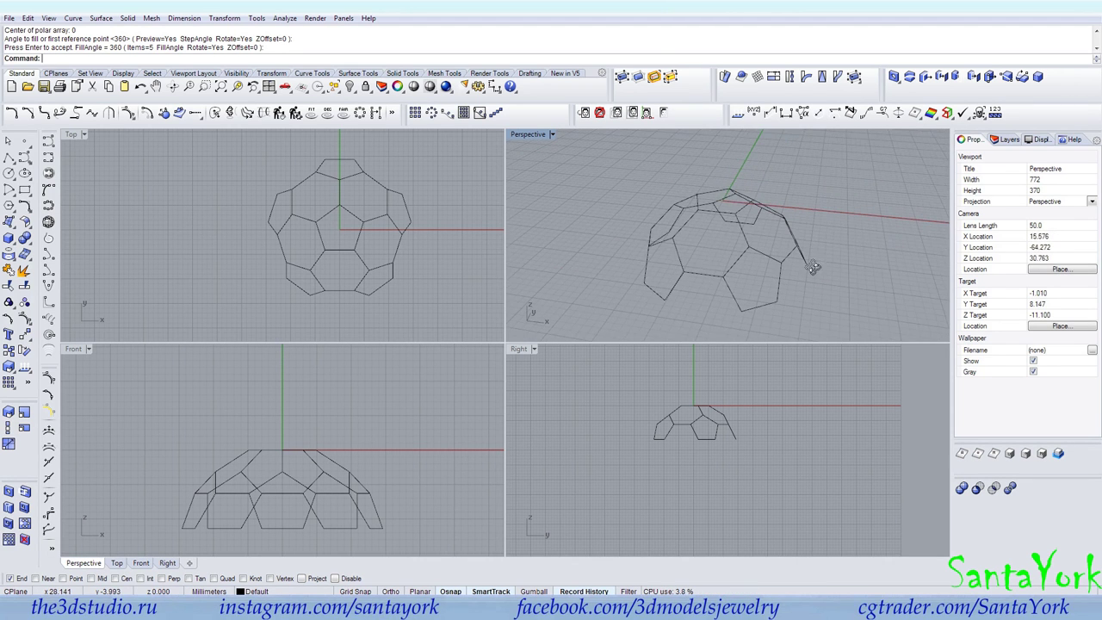
click(705, 277)
click(211, 19)
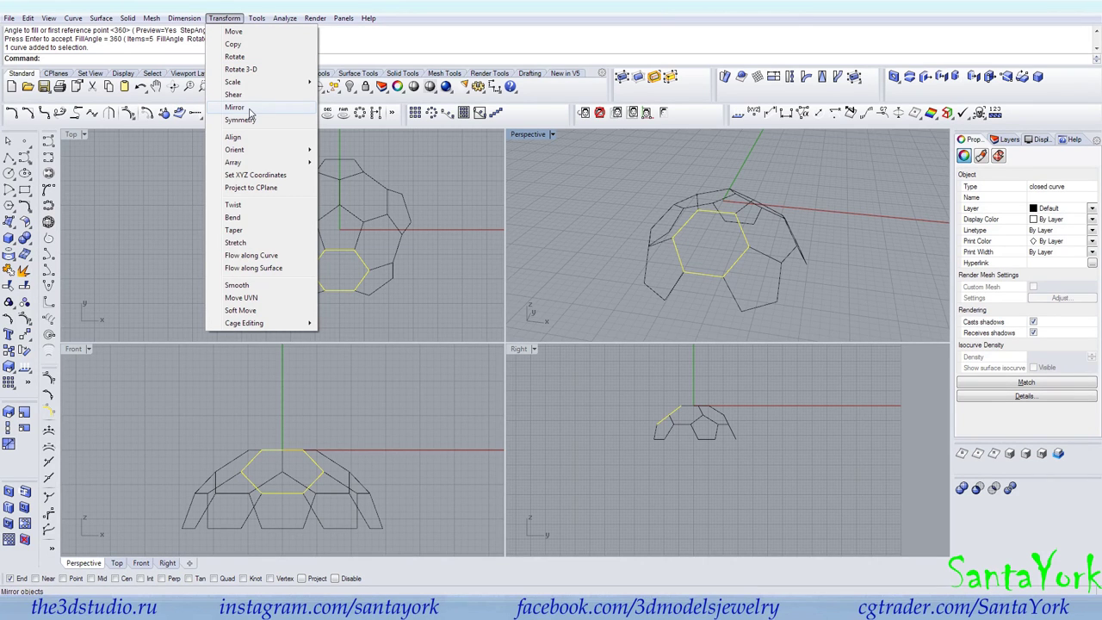
click(8, 352)
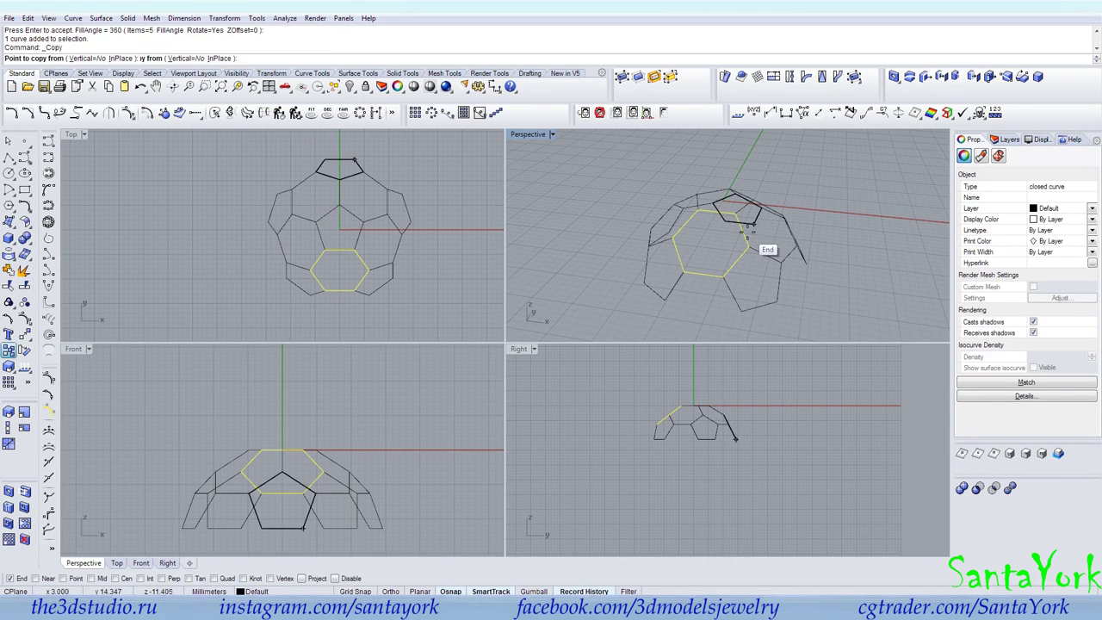
right_drag(732, 224, 681, 242)
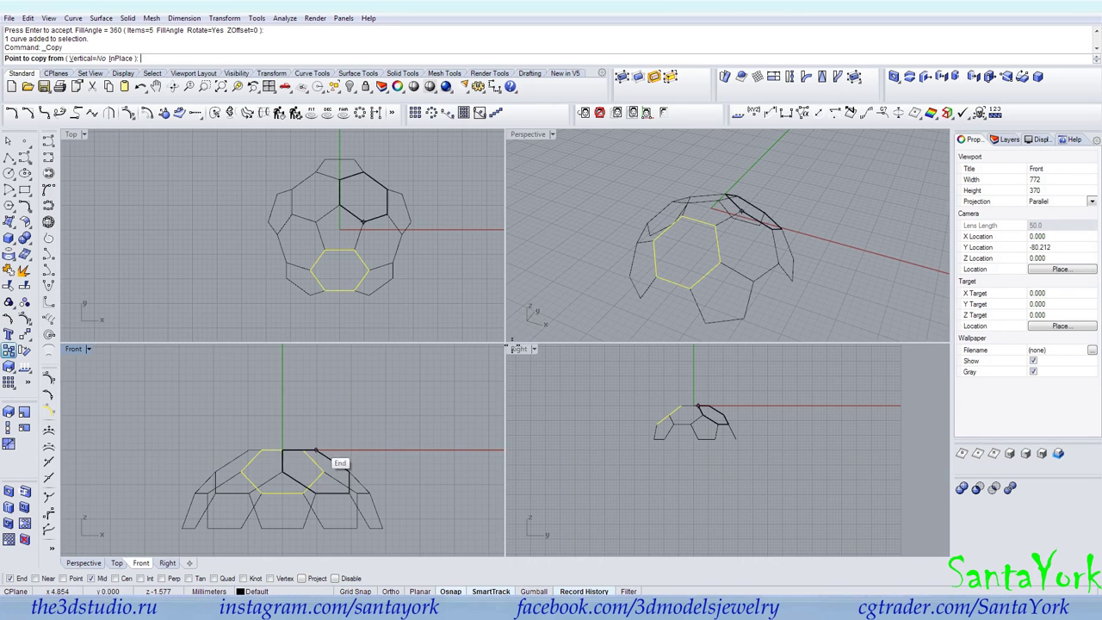
click(696, 222)
click(673, 284)
key(Return)
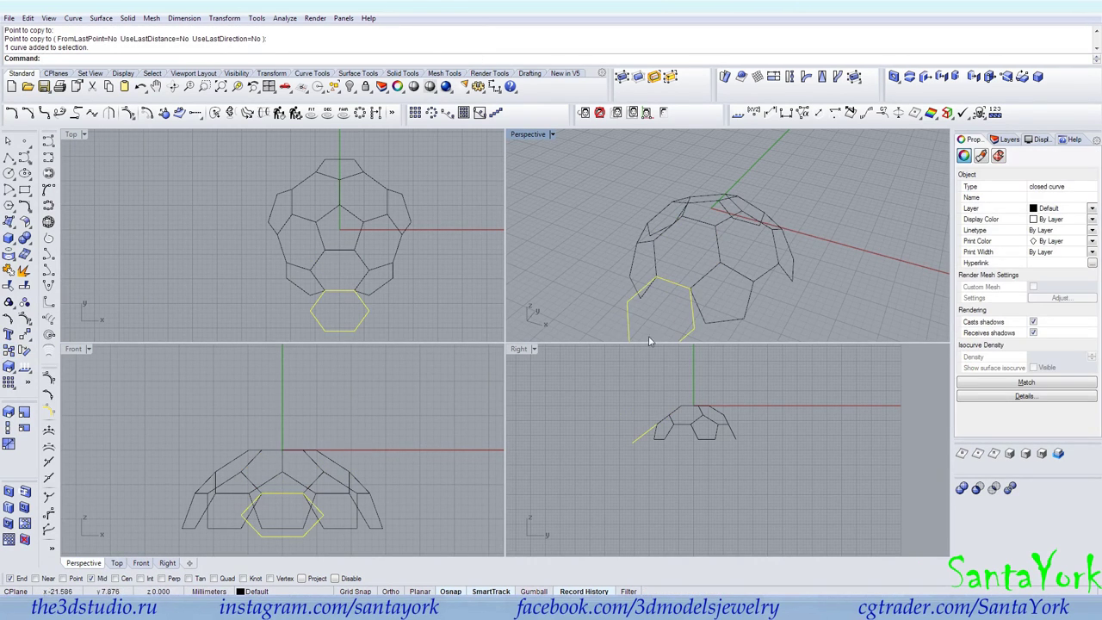
Rotate the copied hexagon in the Right view around the midpoint of its upper edge to align with the neighbouring pentagons' slanted edge.
scroll(652, 444, up, 5)
click(24, 351)
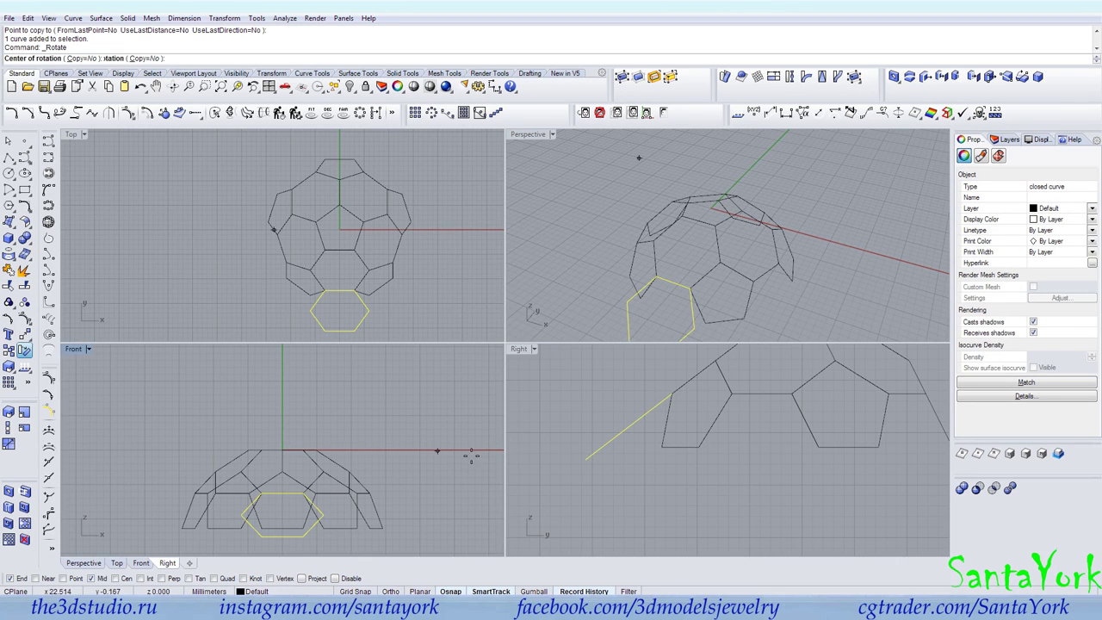
click(693, 291)
scroll(595, 451, up, 2)
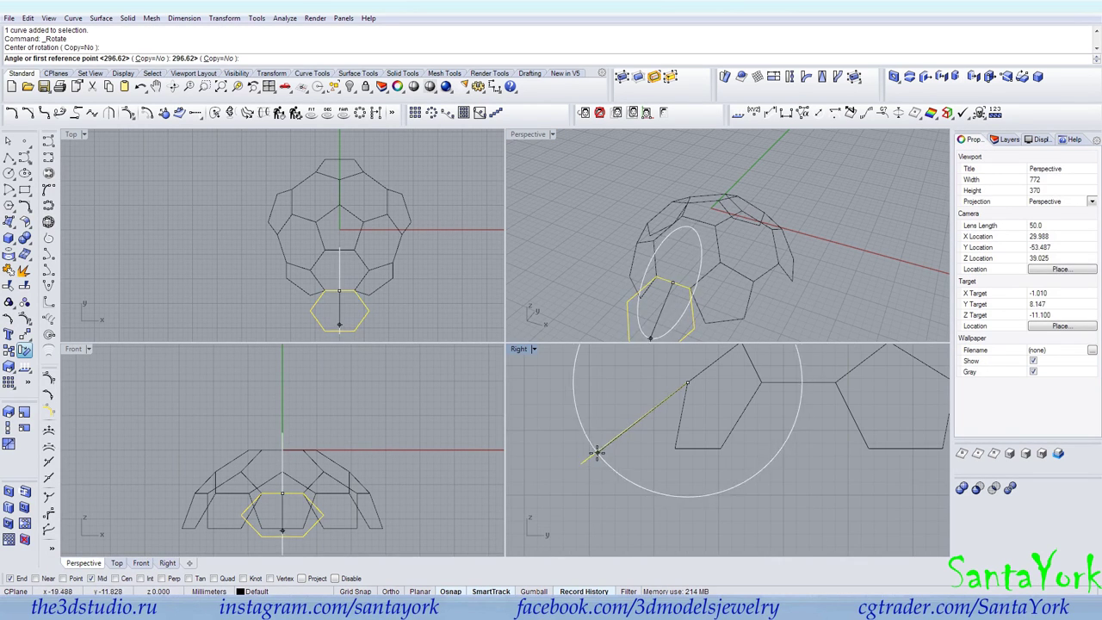
click(582, 461)
click(700, 457)
Polar-array the rotated lower hexagon around the origin with 5 items over 360° in the Top view.
click(705, 330)
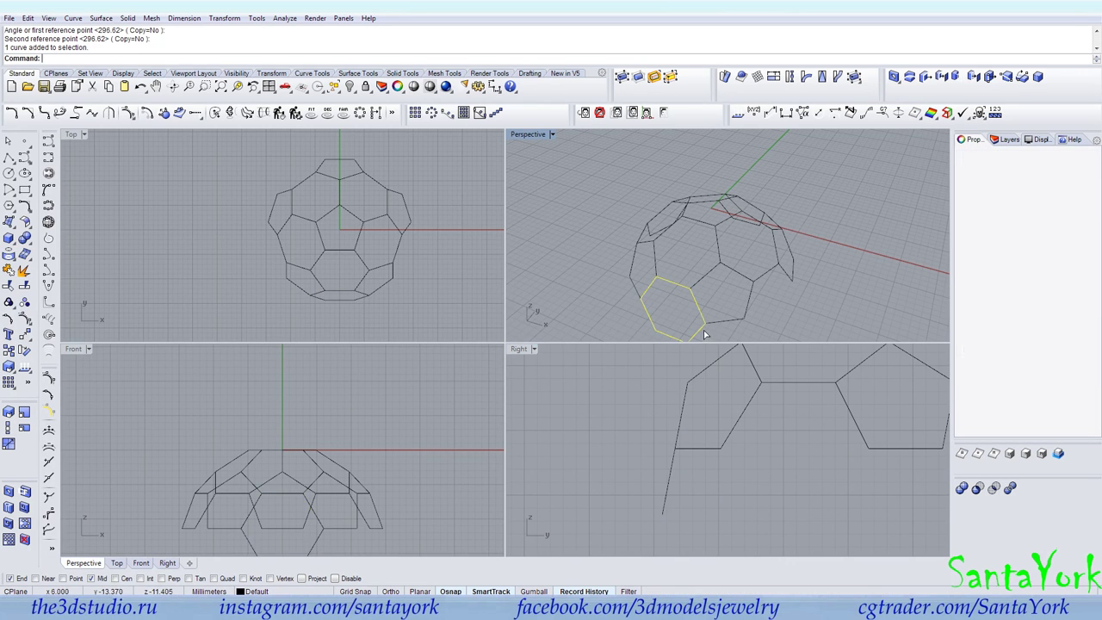
click(431, 113)
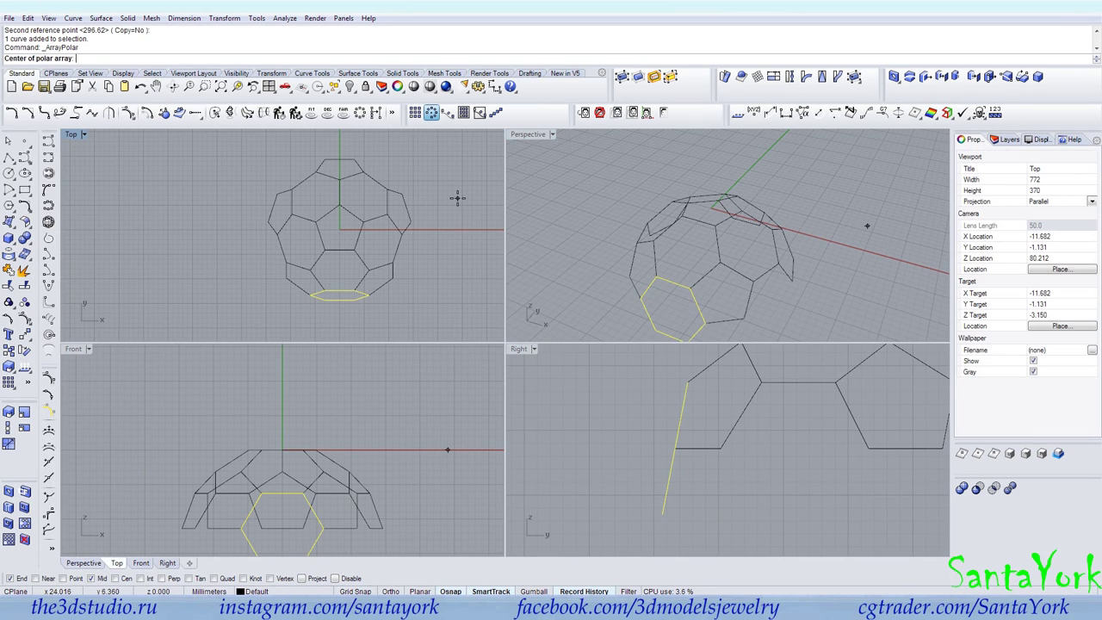
key(Return)
key(Return)
key(Return)
right_drag(719, 258, 674, 212)
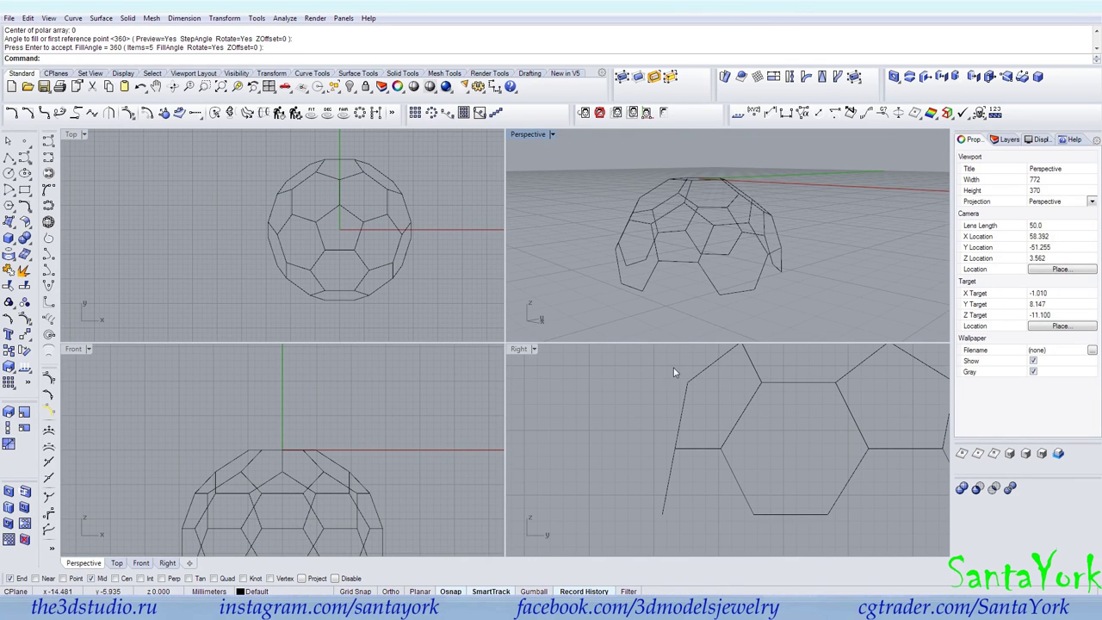
scroll(654, 439, down, 5)
drag(614, 455, 818, 352)
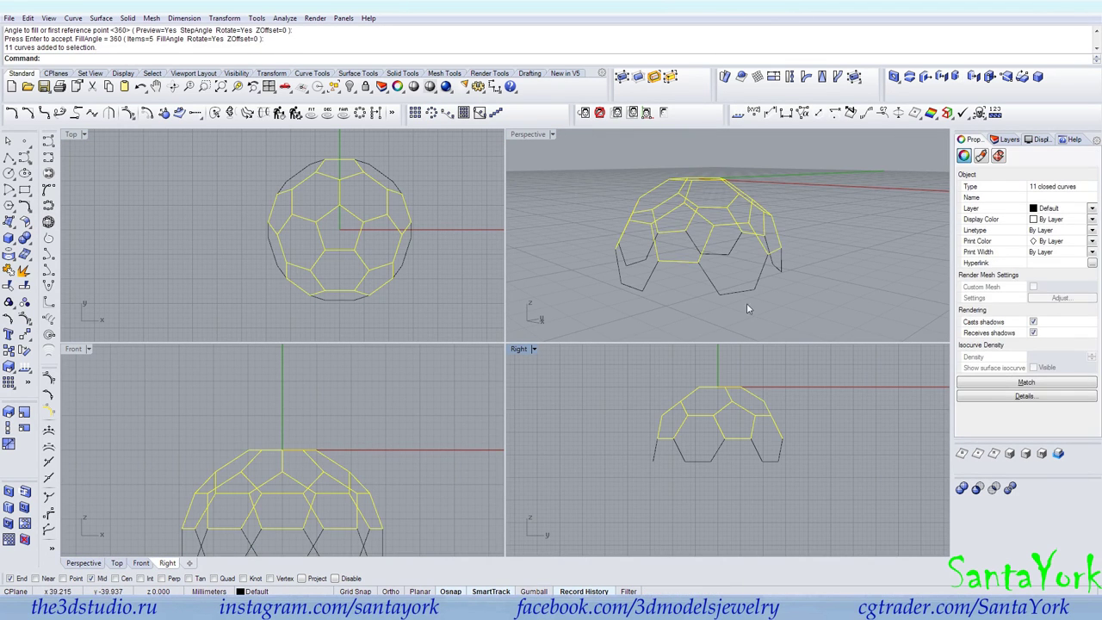
click(217, 19)
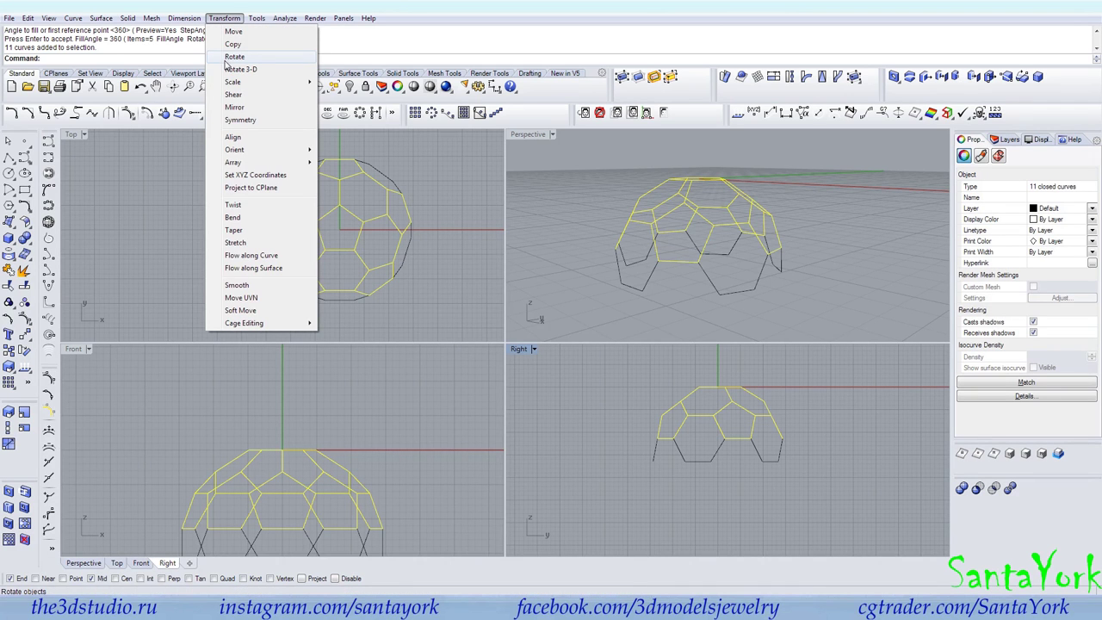
click(25, 350)
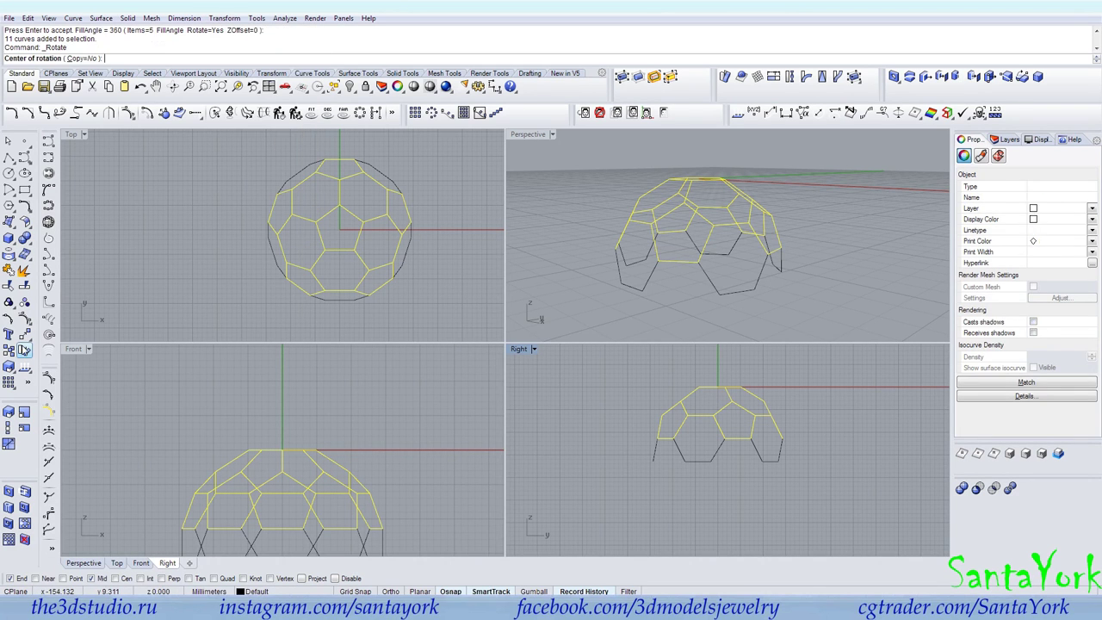
key(Escape)
key(Escape)
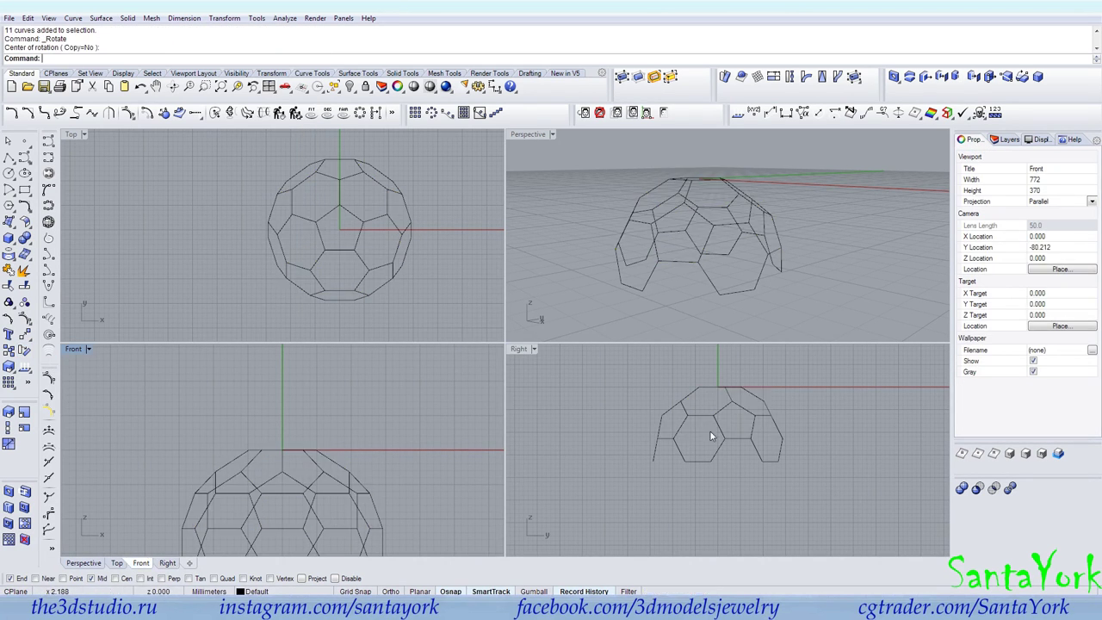
Move the four source polygons of the arrays straight up 11.405 mm with grid snap and ortho on, bringing the lower hexagons' side vertices onto the horizontal axis.
drag(837, 380, 544, 505)
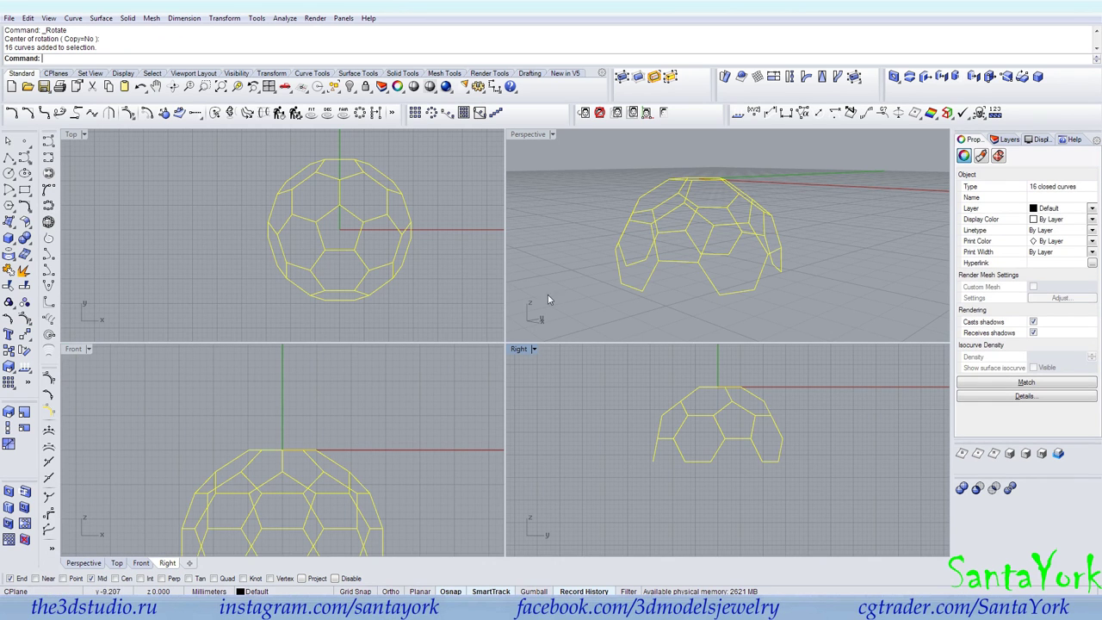
click(345, 246)
click(344, 249)
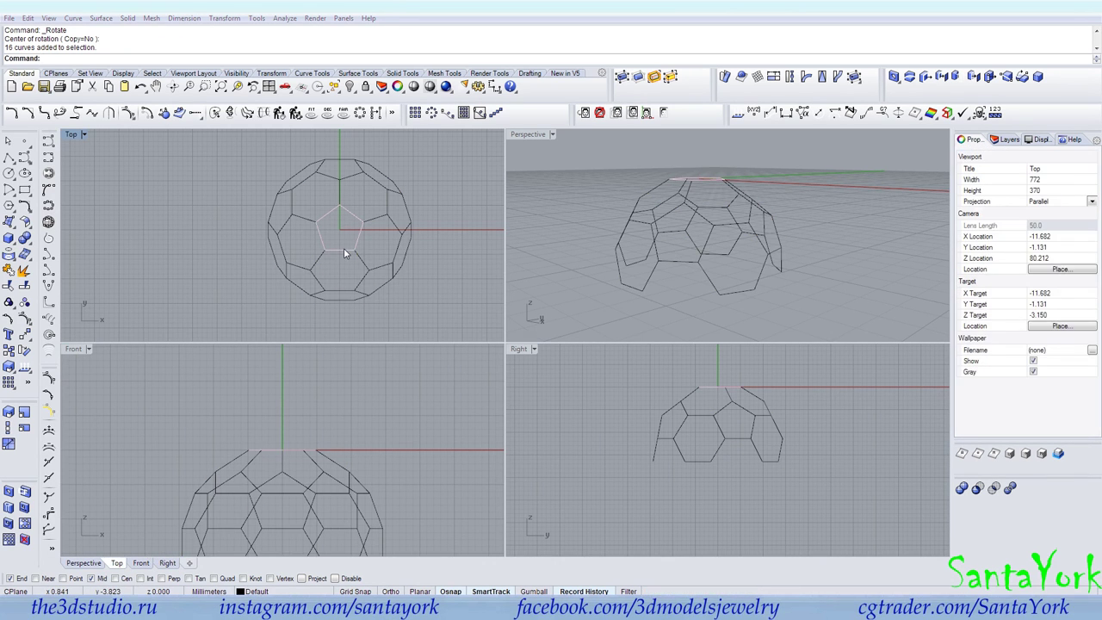
click(344, 248)
shift+click(343, 249)
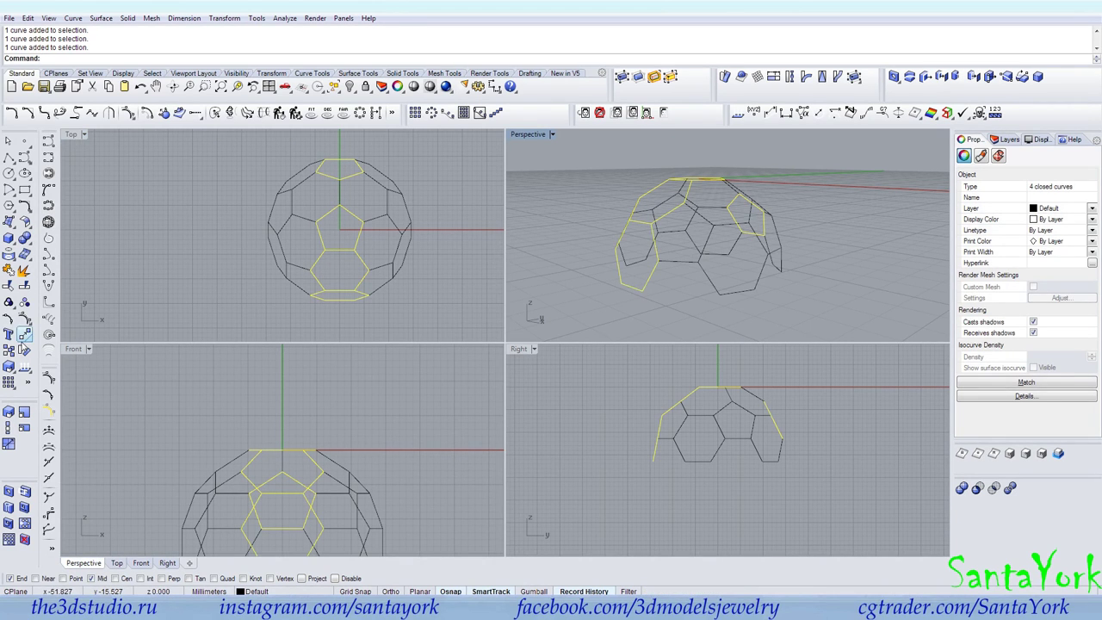
click(24, 334)
scroll(620, 461, up, 3)
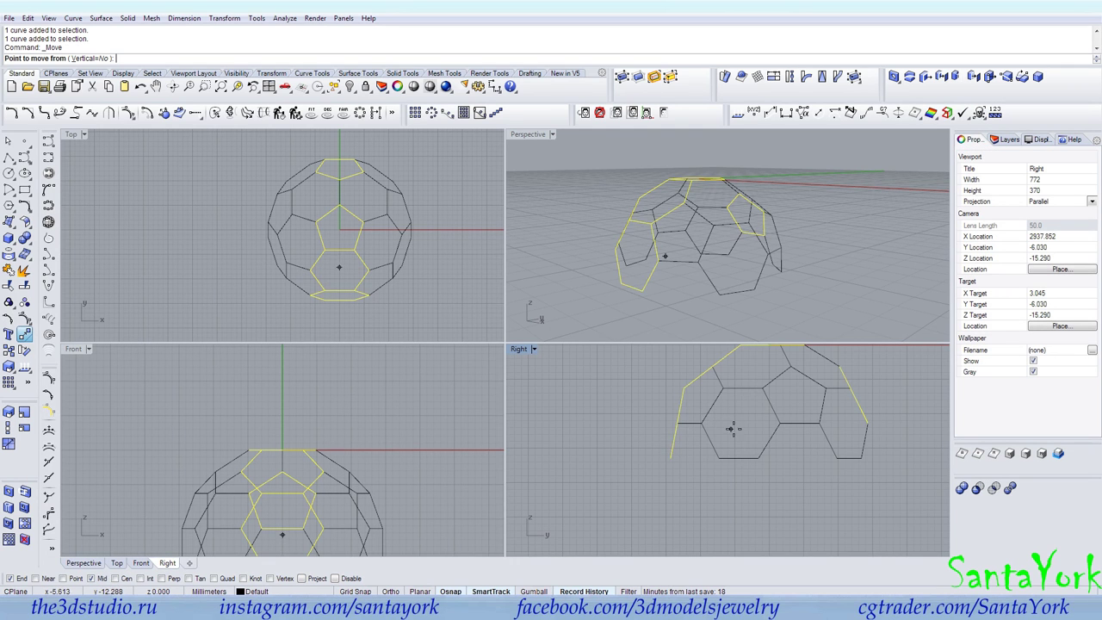
click(704, 423)
key(F9)
right_drag(662, 409, 649, 468)
key(F8)
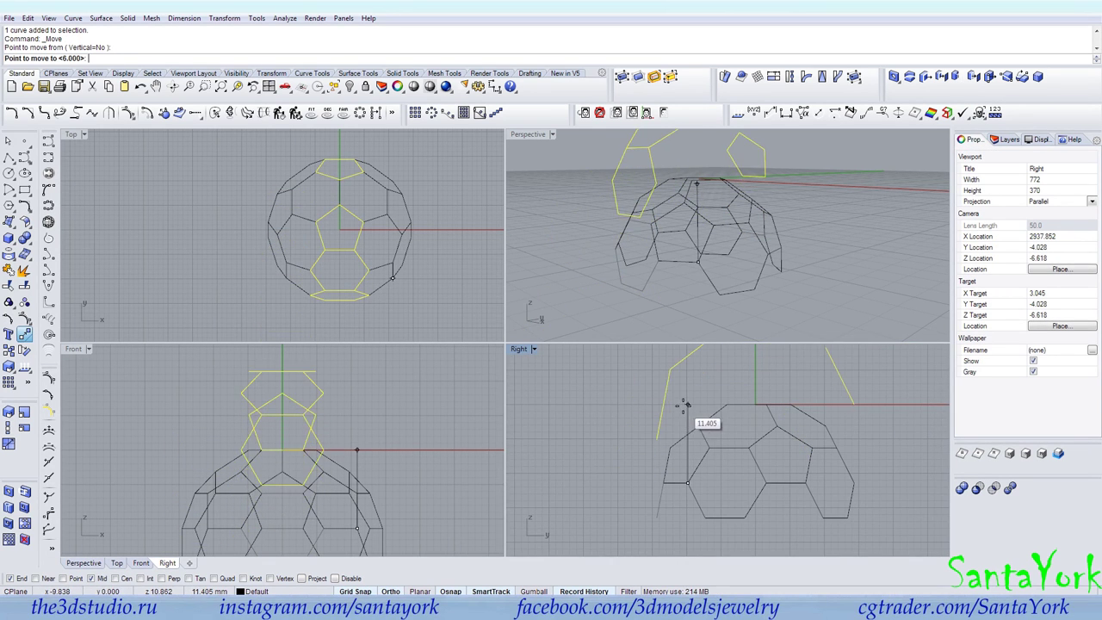
click(687, 411)
key(Escape)
Try to rotate the eleven upper polygons 180° around the origin in the Right view.
right_drag(685, 439, 622, 496)
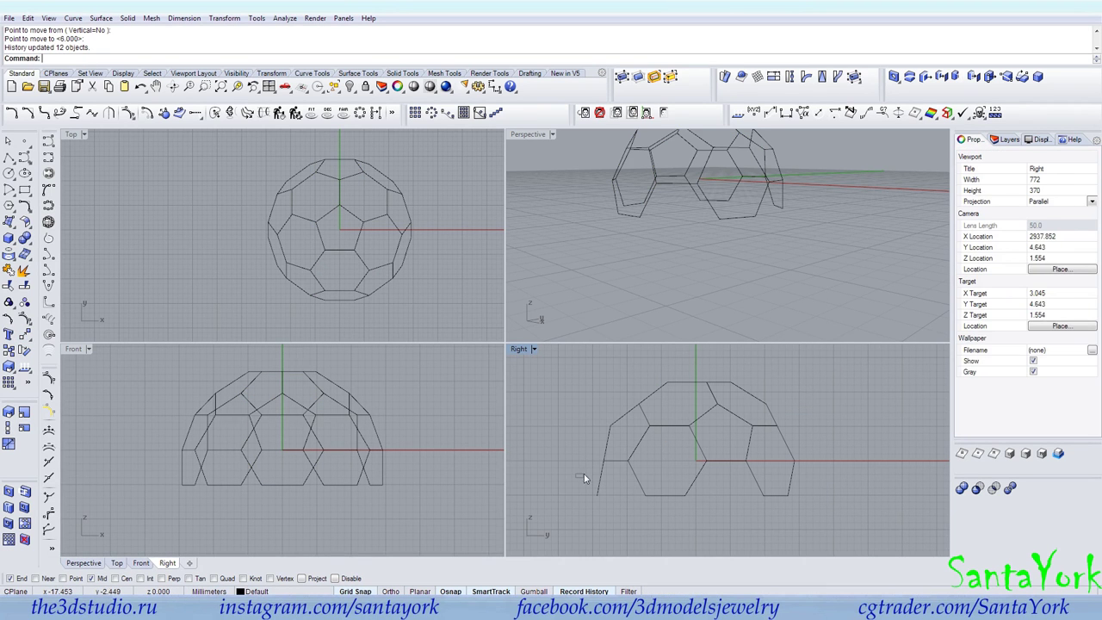
drag(895, 365, 895, 365)
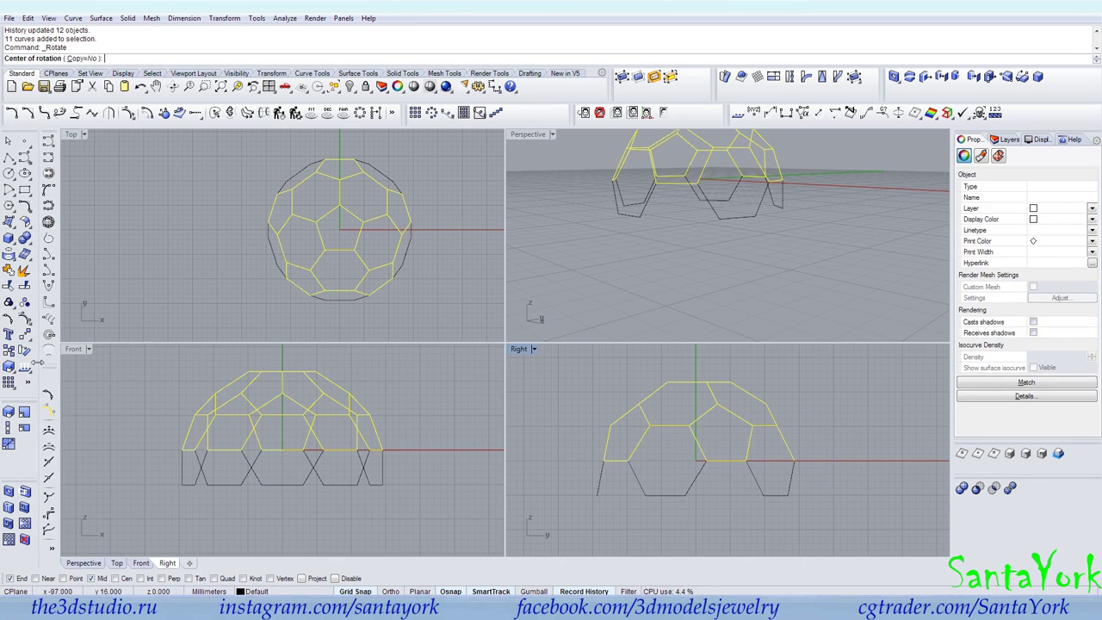
text(0)
key(Return)
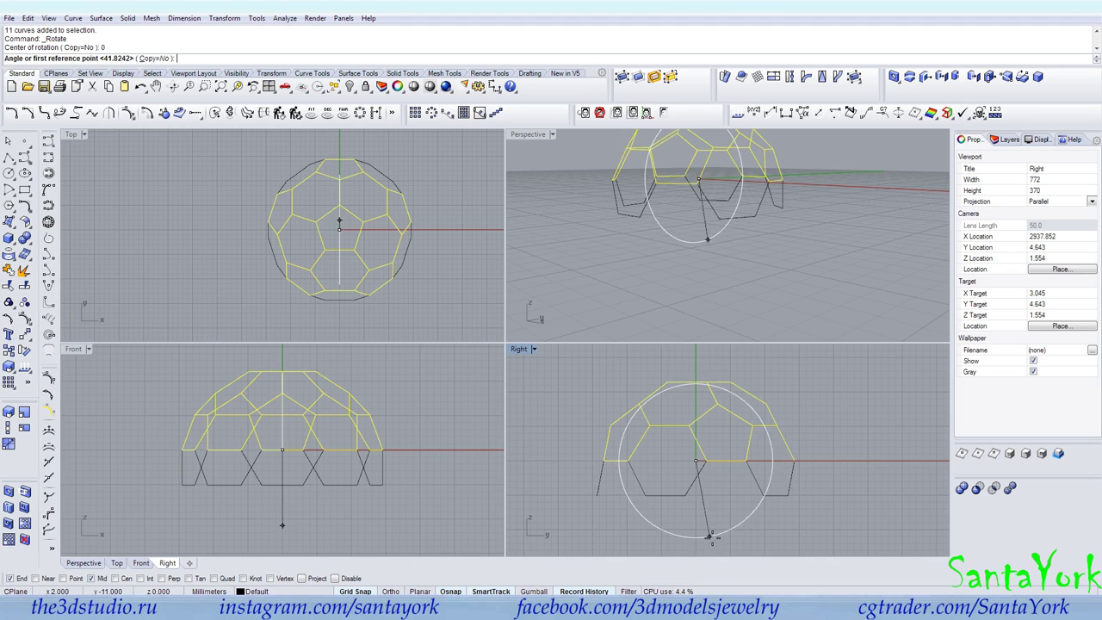
click(861, 500)
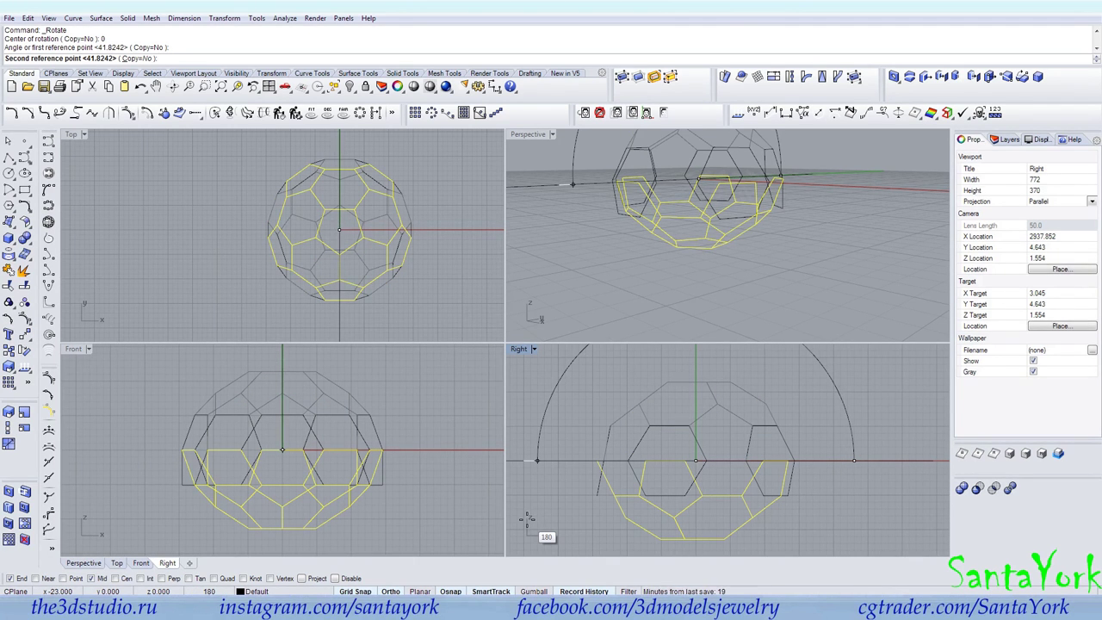
click(527, 518)
key(ctrl+z)
Try to mirror a copy of the eleven upper polygons across the horizontal axis in the Right view.
click(659, 310)
right_drag(663, 280, 607, 400)
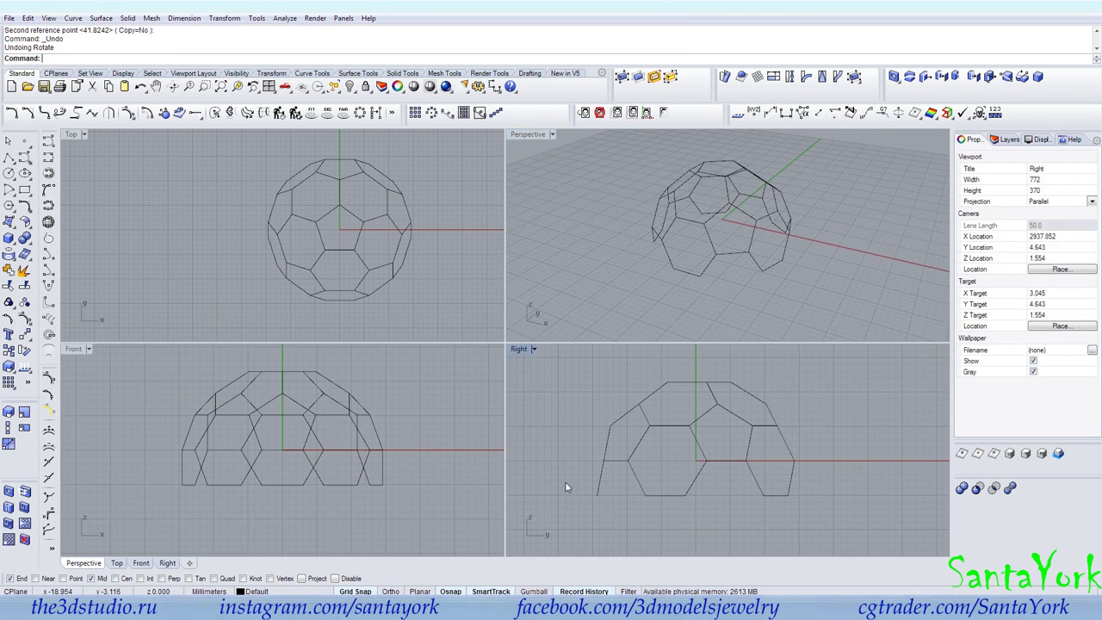
drag(860, 360, 860, 360)
click(224, 19)
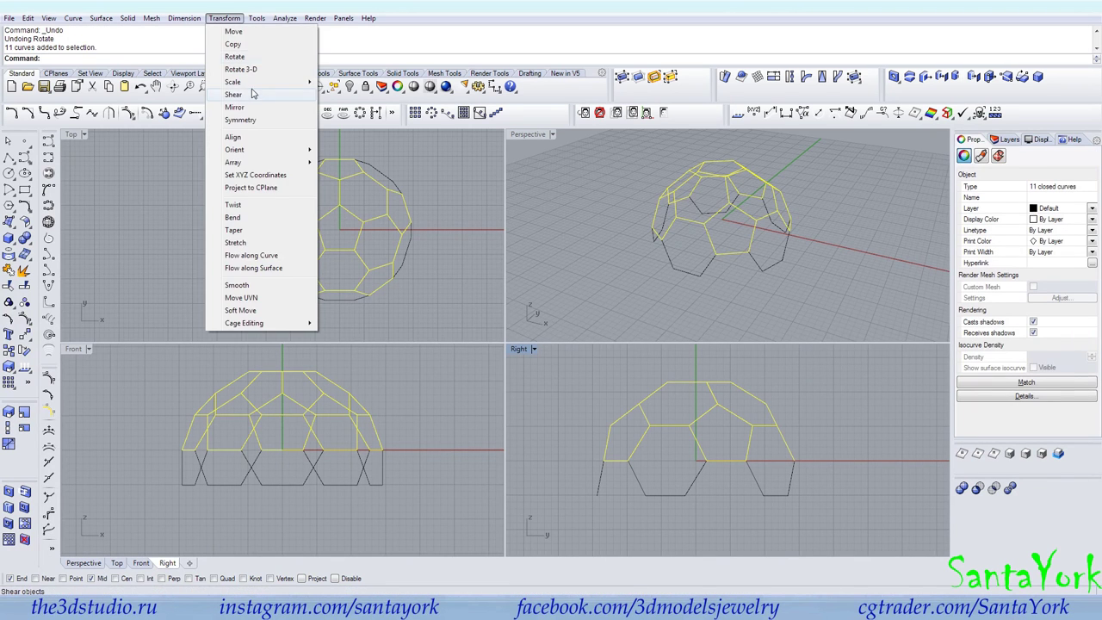
click(239, 105)
click(703, 453)
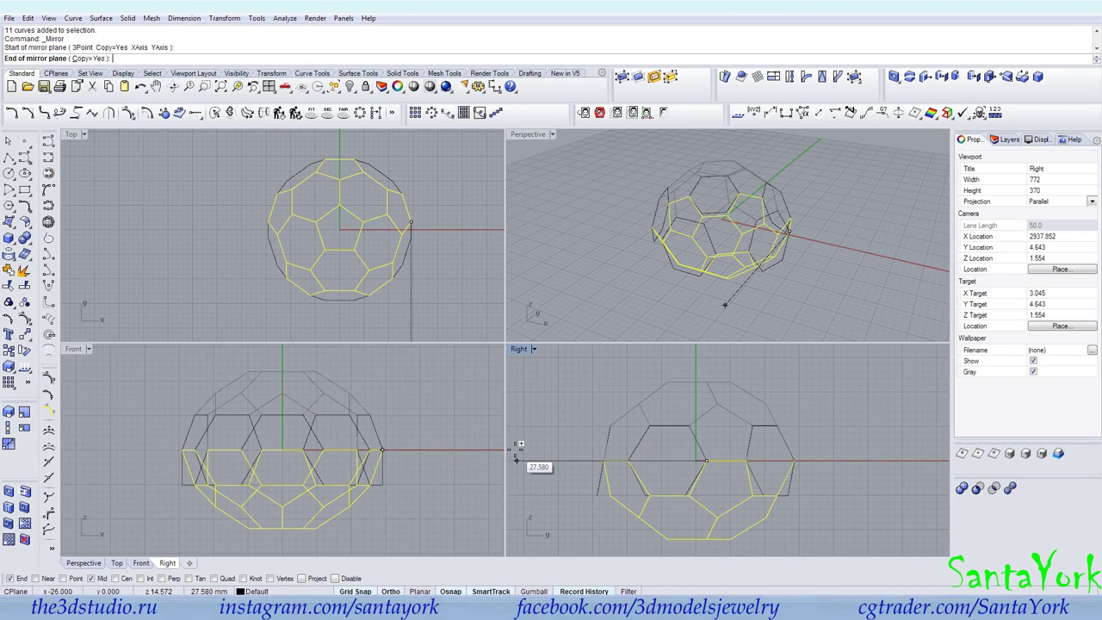
click(517, 458)
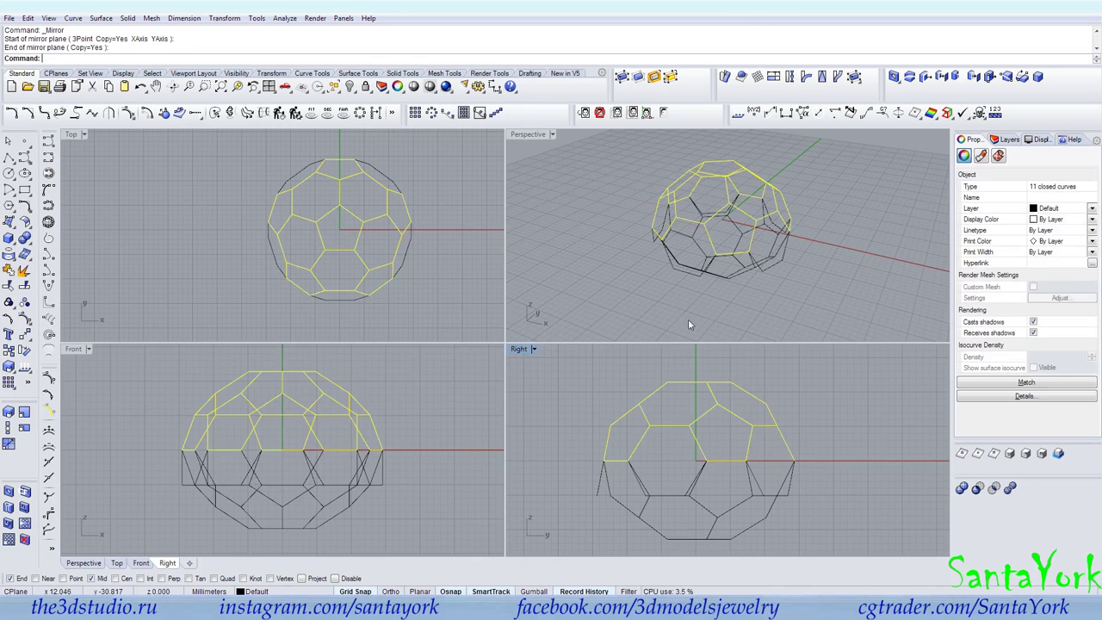
click(702, 314)
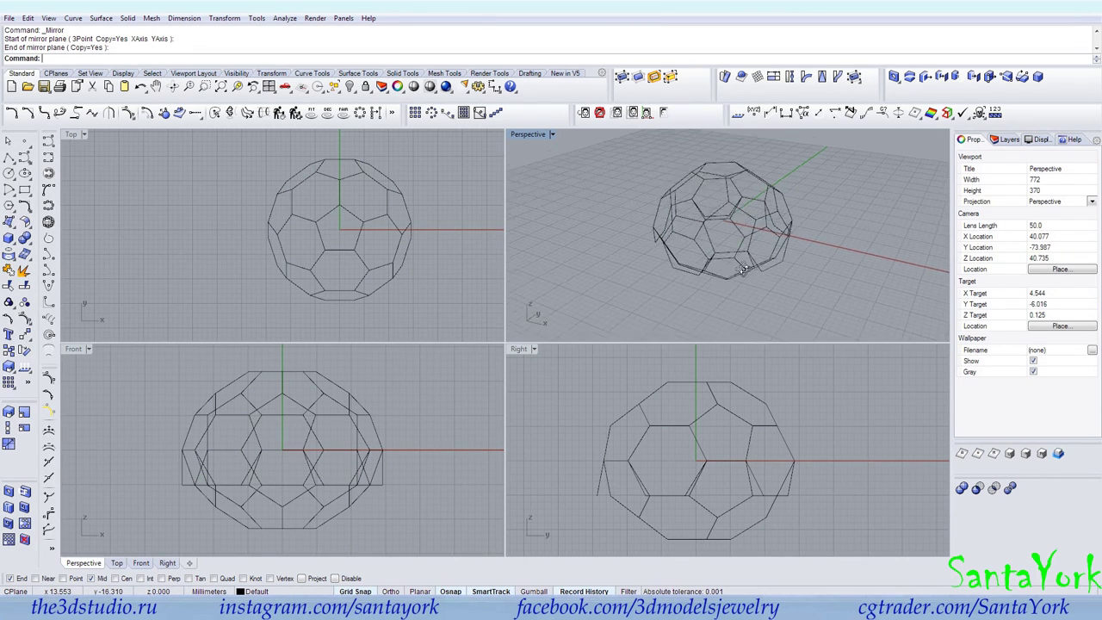
right_drag(747, 272, 724, 256)
key(ctrl+z)
Undo the mirrored copy of the eleven upper polygons.
right_drag(805, 310, 692, 314)
right_drag(660, 259, 639, 292)
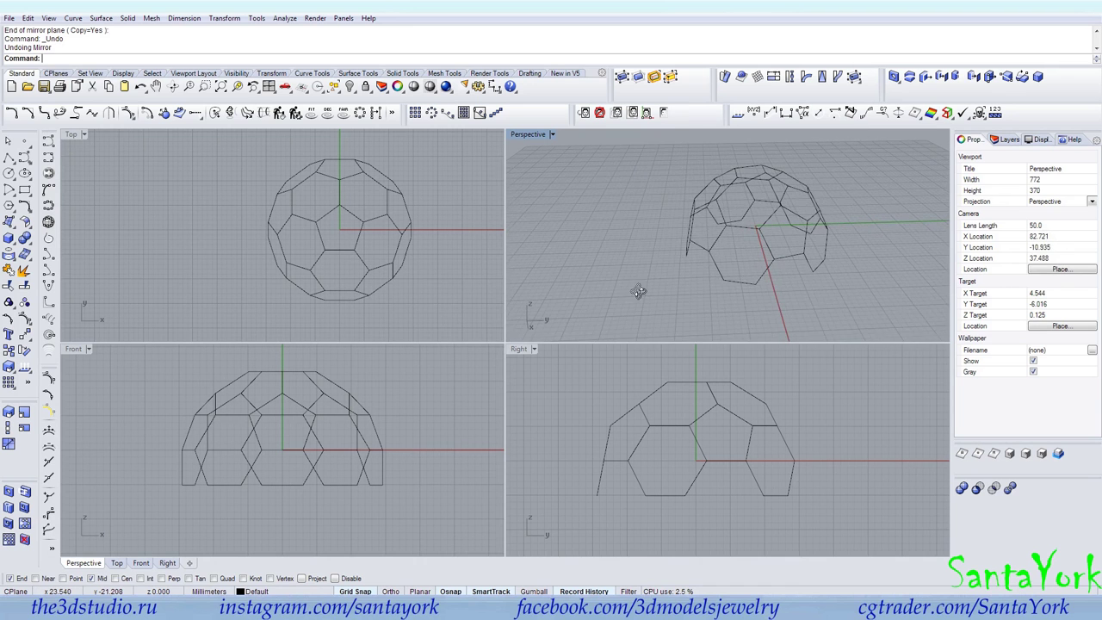
right_drag(802, 290, 876, 274)
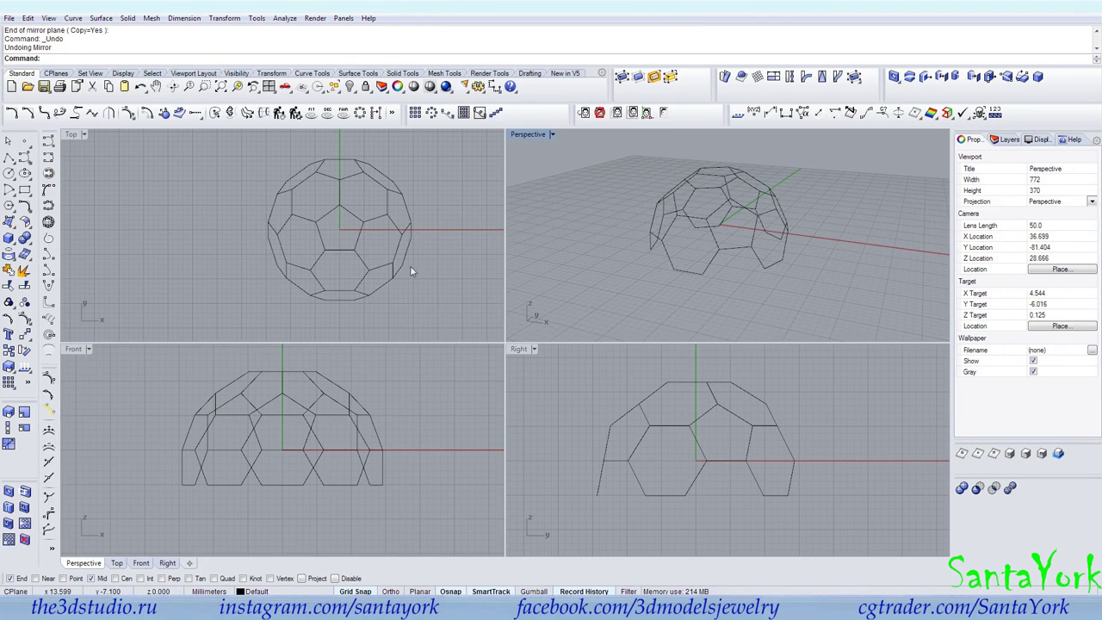
Select the front hexagon of the lower ring and mirror a copy across the X axis to the rear.
click(680, 270)
right_drag(663, 279, 602, 298)
click(688, 264)
right_drag(651, 215, 724, 269)
click(728, 165)
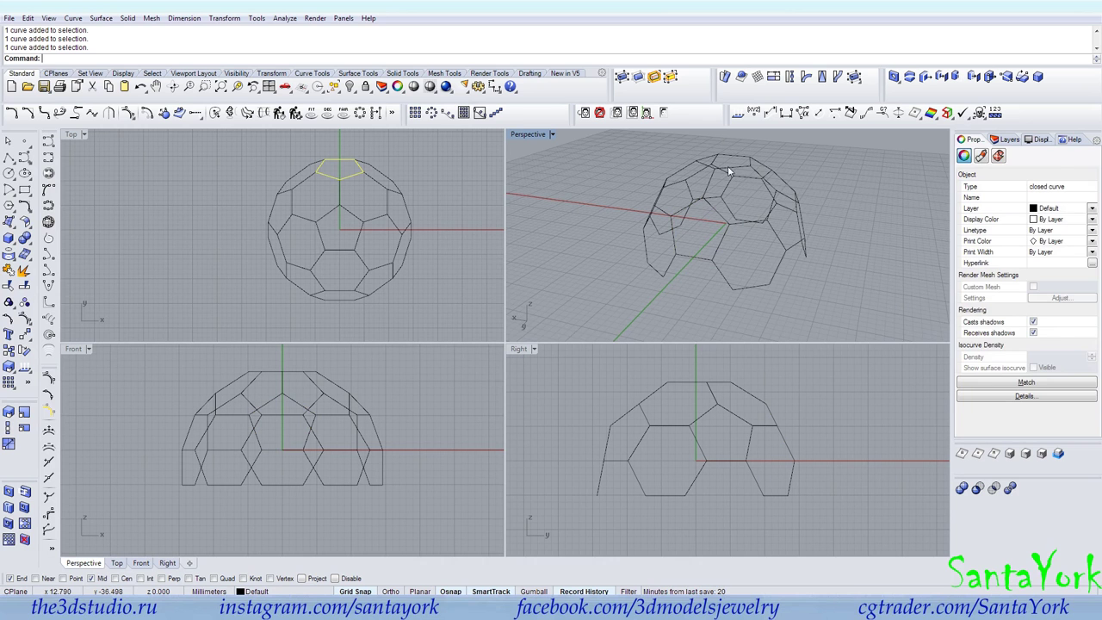
right_drag(809, 277, 748, 277)
right_drag(603, 250, 736, 308)
click(754, 277)
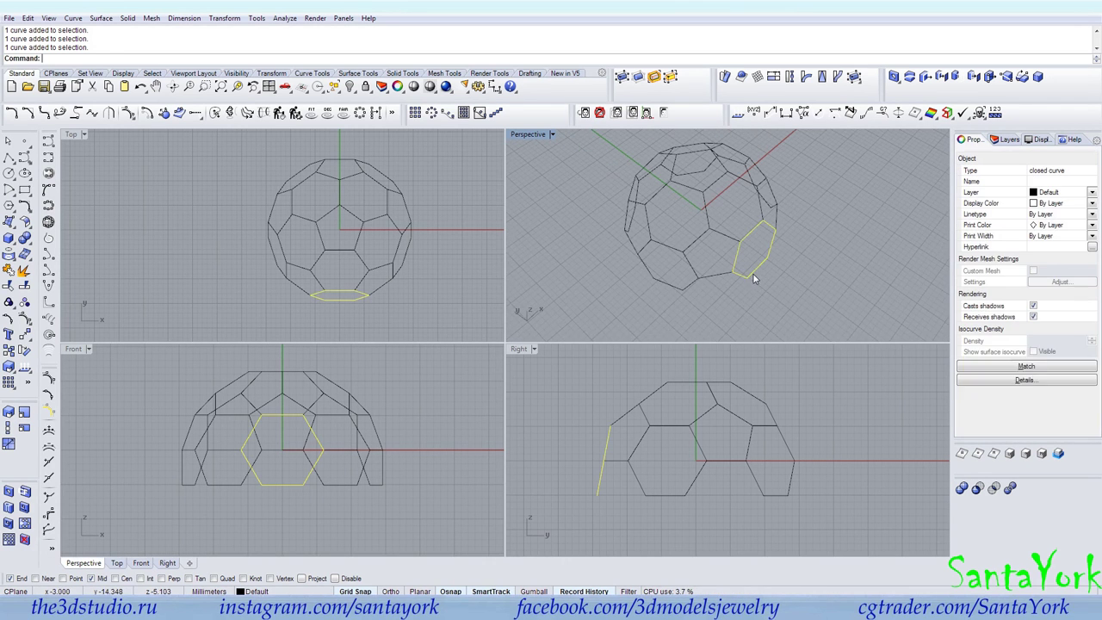
click(243, 18)
click(231, 107)
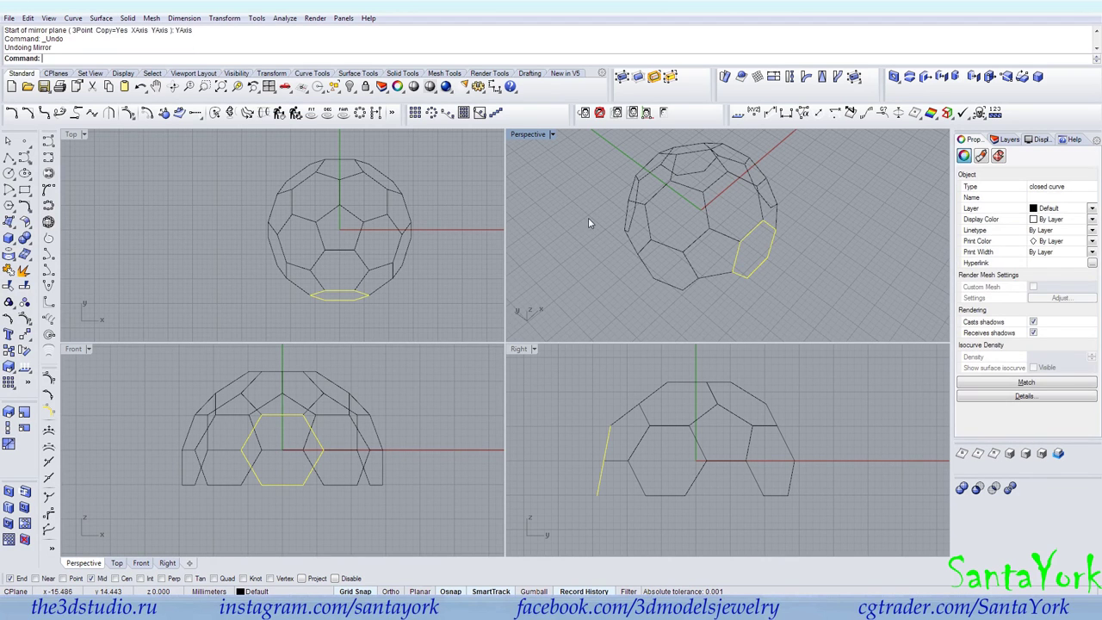
key(Return)
click(143, 59)
Move the mirrored rear hexagon so its top edge's midpoint meets the midpoint of the rear pentagon's bottom edge.
right_drag(586, 237, 751, 191)
click(674, 284)
click(24, 335)
scroll(680, 256, up, 5)
click(790, 175)
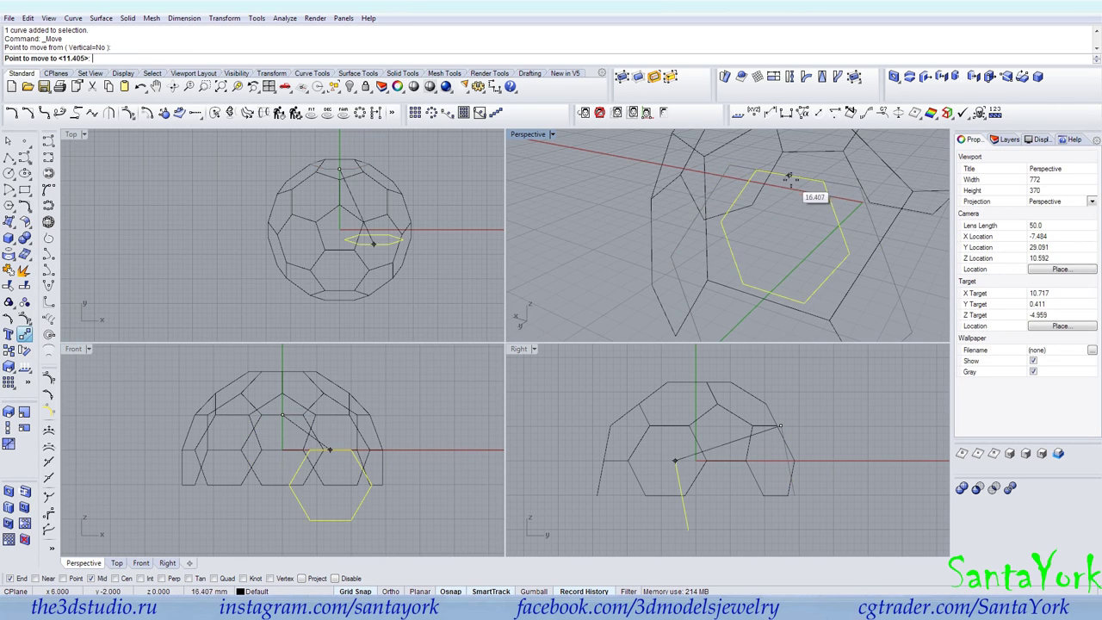
click(772, 313)
Rotate the rear hexagon about its top edge in the Right view, swinging it inward to align with the neighbouring hexagon's corner.
scroll(774, 198, down, 5)
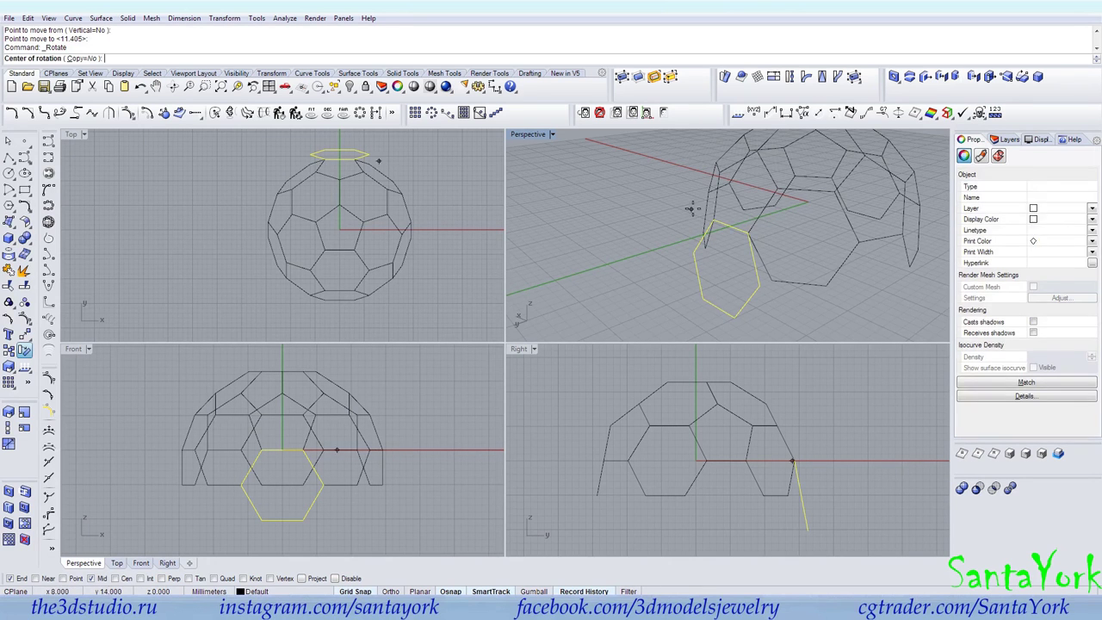
click(732, 231)
click(807, 533)
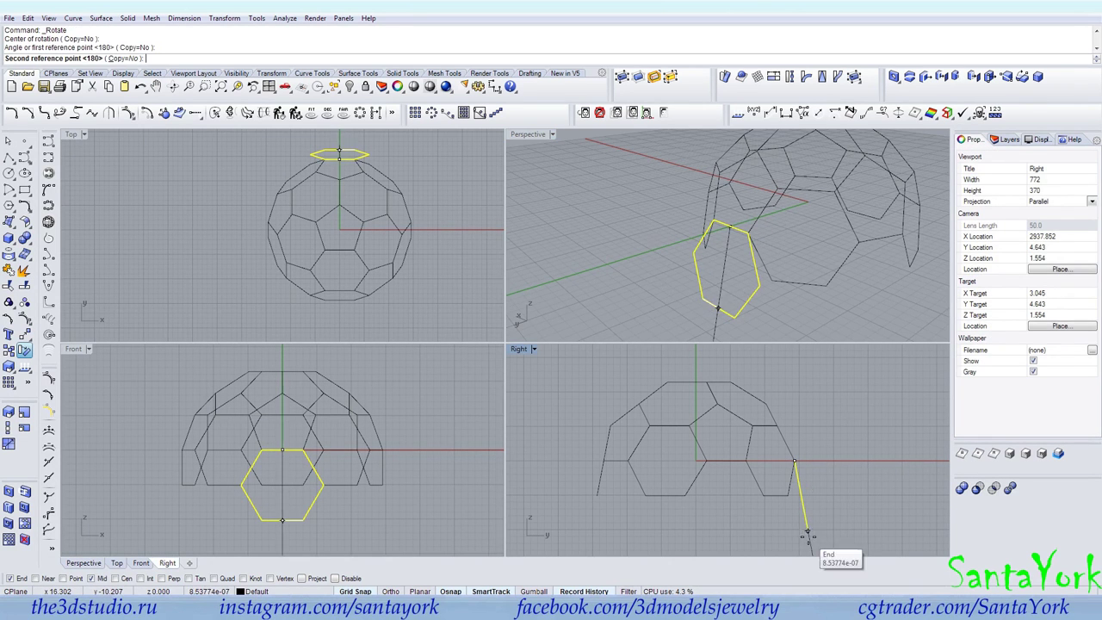
click(784, 500)
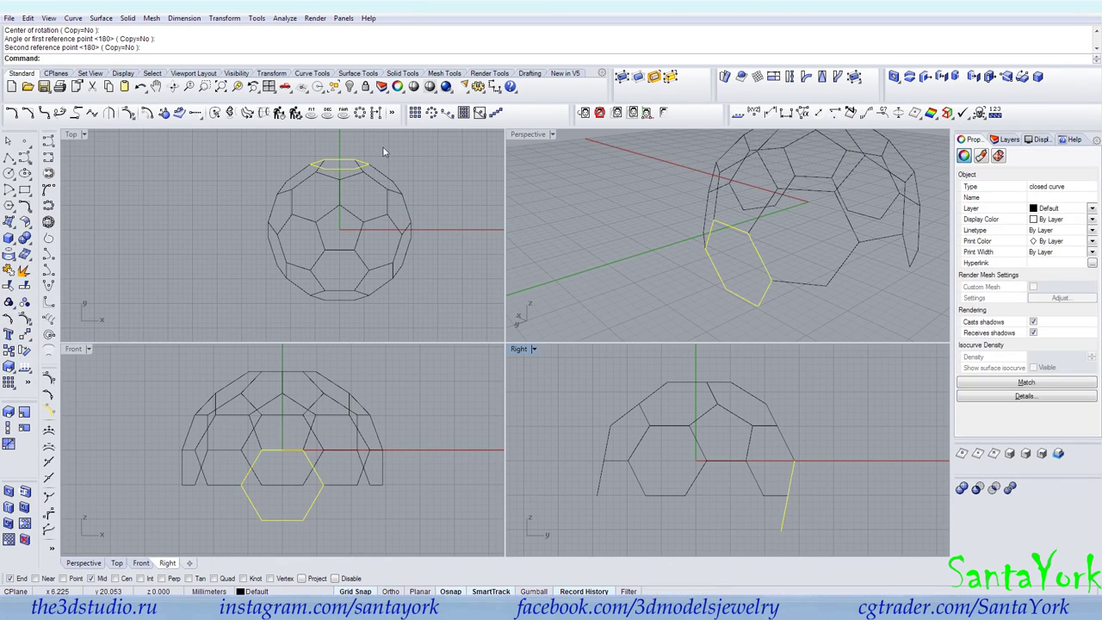
Polar-array the tilted rear hexagon around the origin in the Top view with 5 items over 360°.
click(432, 113)
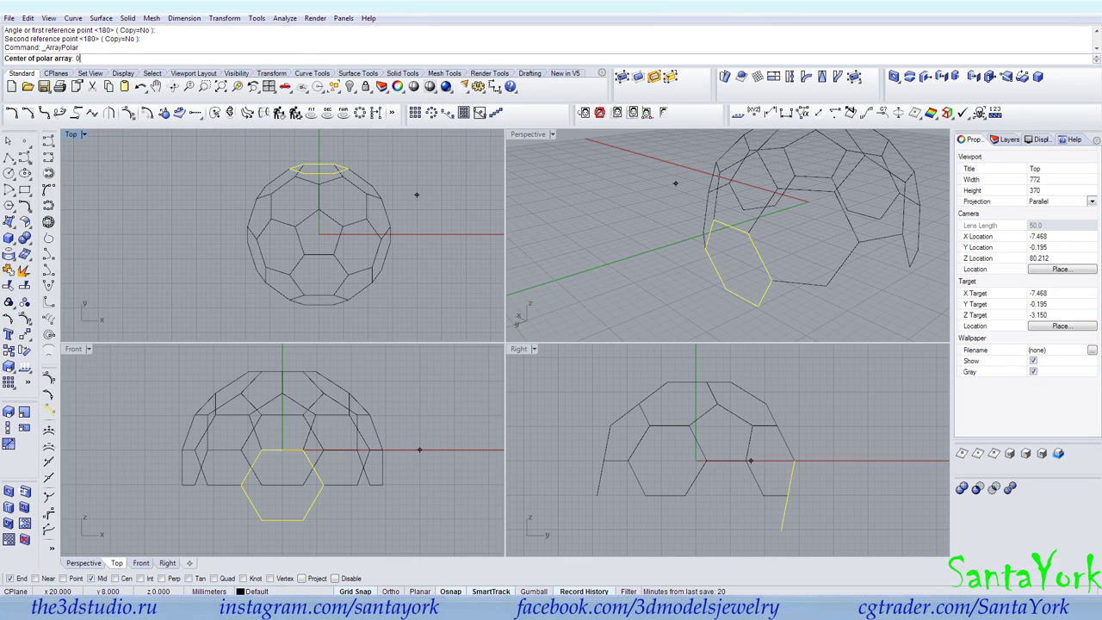
key(Return)
key(Return)
key(Return)
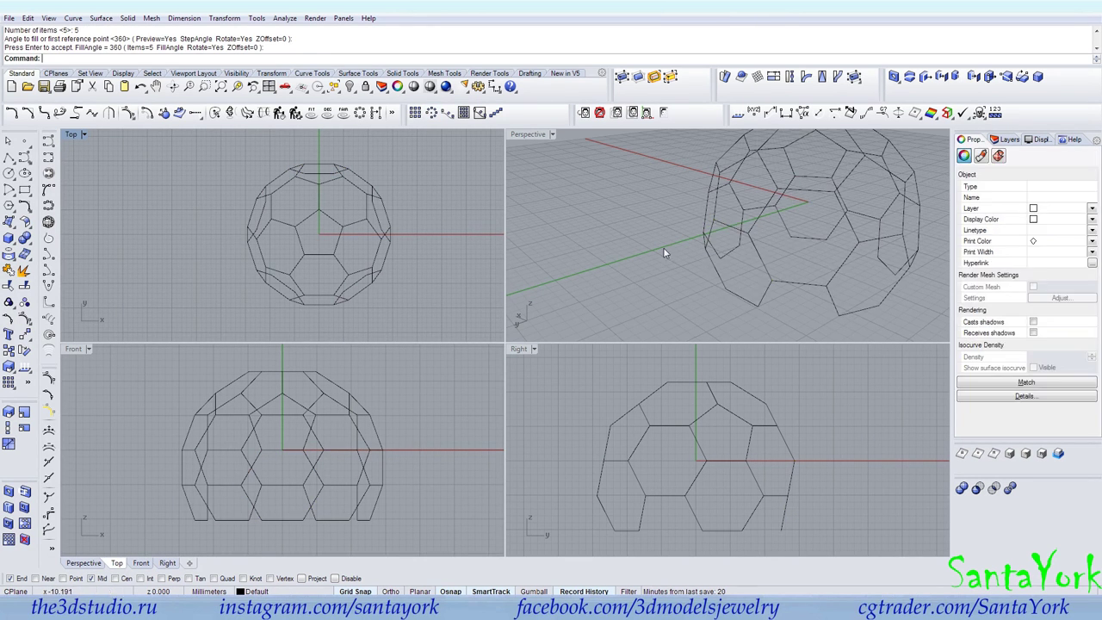
Copy the topmost pentagon from its front edge's midpoint to the midpoint of the front hexagon's bottom edge.
scroll(809, 274, down, 3)
right_drag(808, 274, 937, 274)
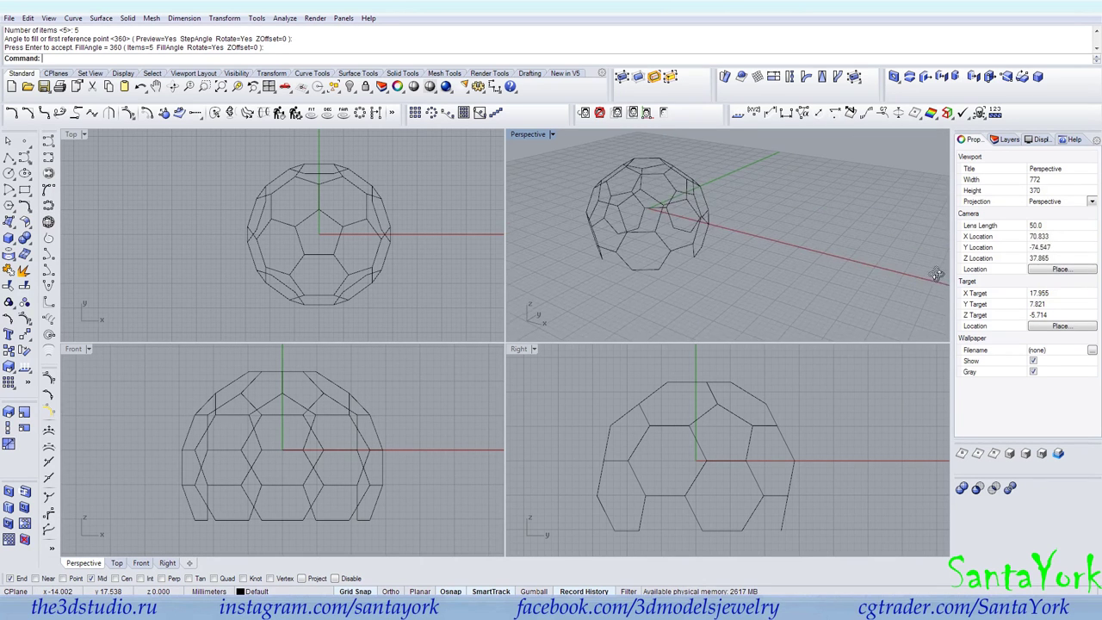
scroll(617, 224, up, 3)
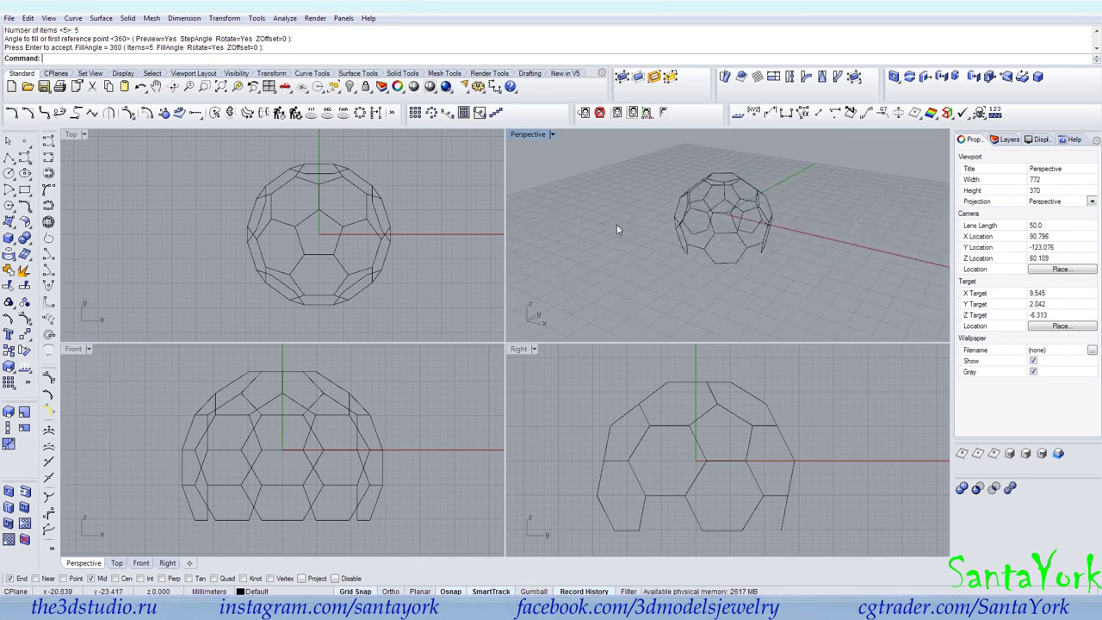
right_click(222, 90)
right_drag(608, 225, 758, 205)
click(747, 199)
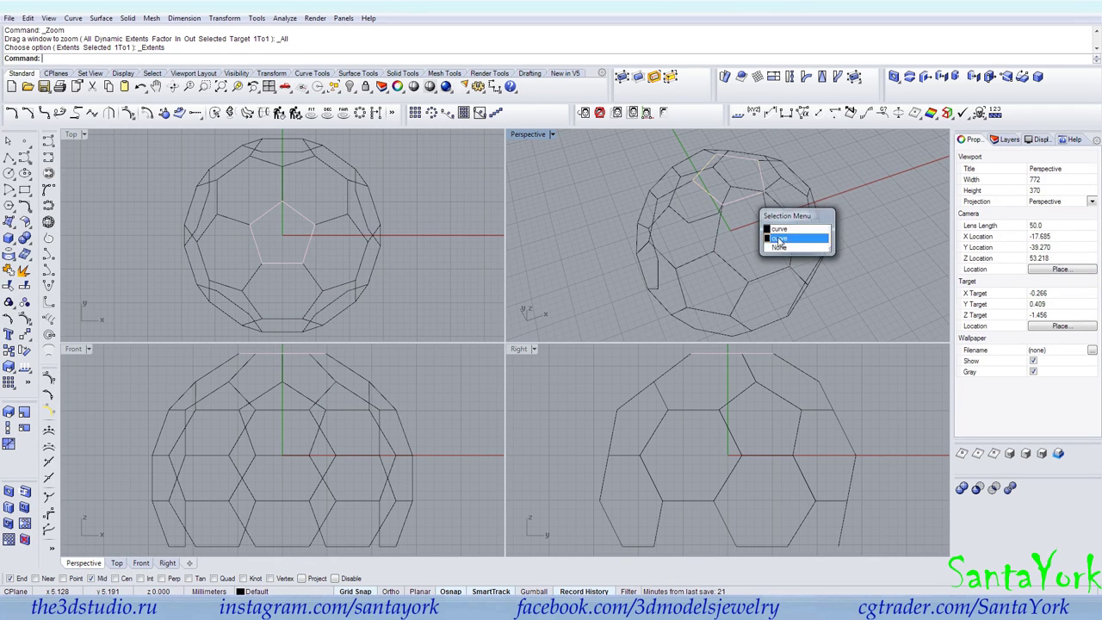
click(779, 238)
right_drag(693, 283, 753, 254)
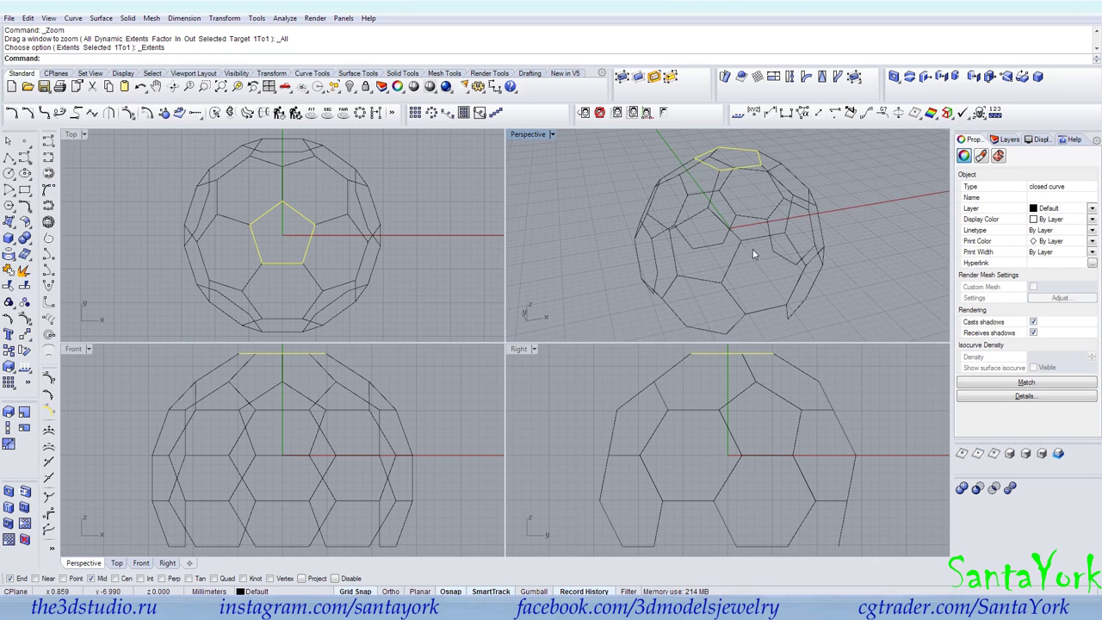
click(24, 351)
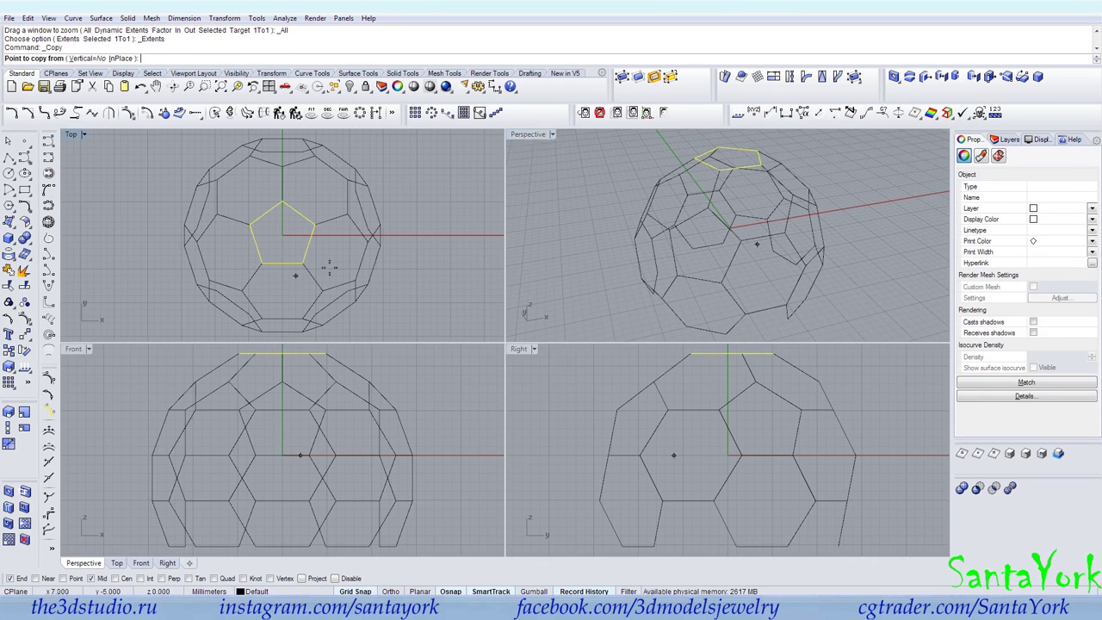
click(740, 167)
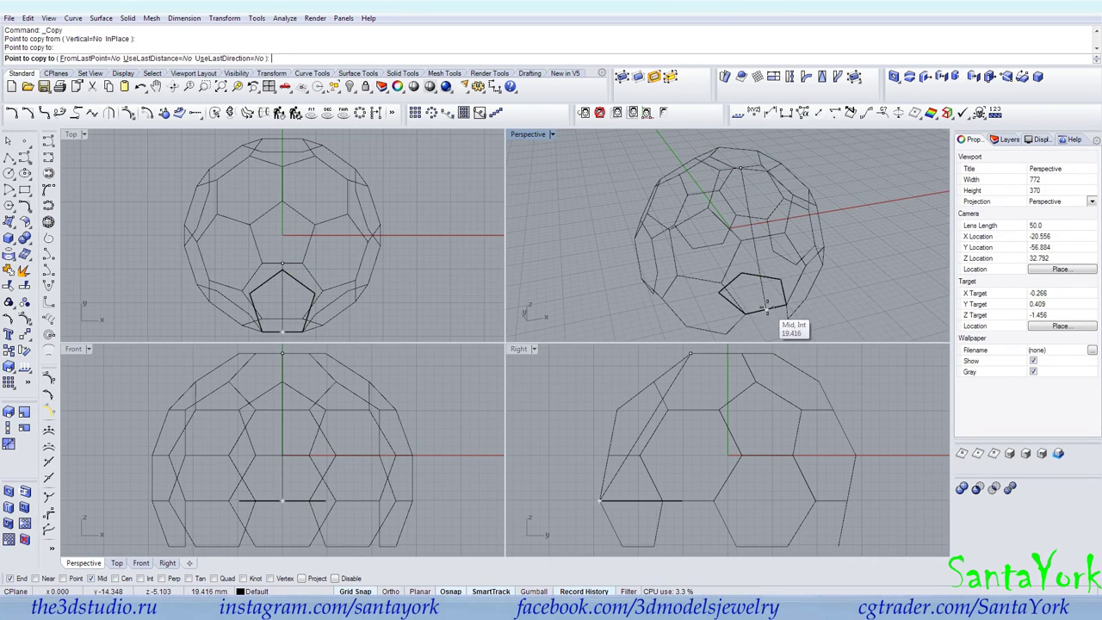
click(726, 303)
key(Return)
Rotate the copied pentagon about its front edge in the Right view, swinging it down to meet the adjacent hexagon's lower corner.
right_drag(301, 444, 297, 422)
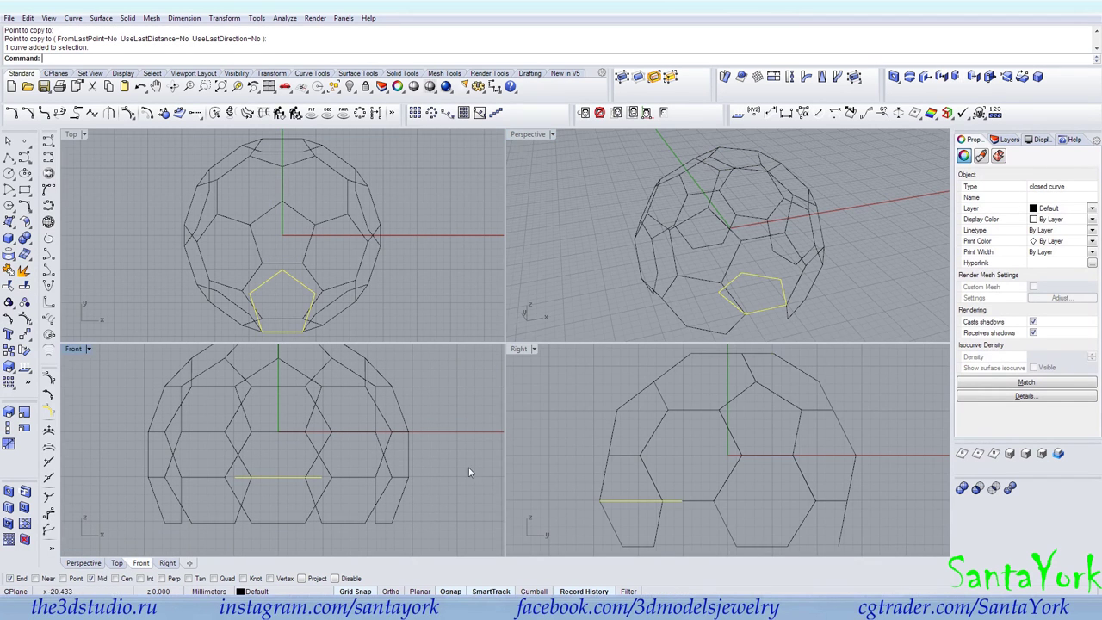
right_drag(582, 493, 604, 432)
click(24, 351)
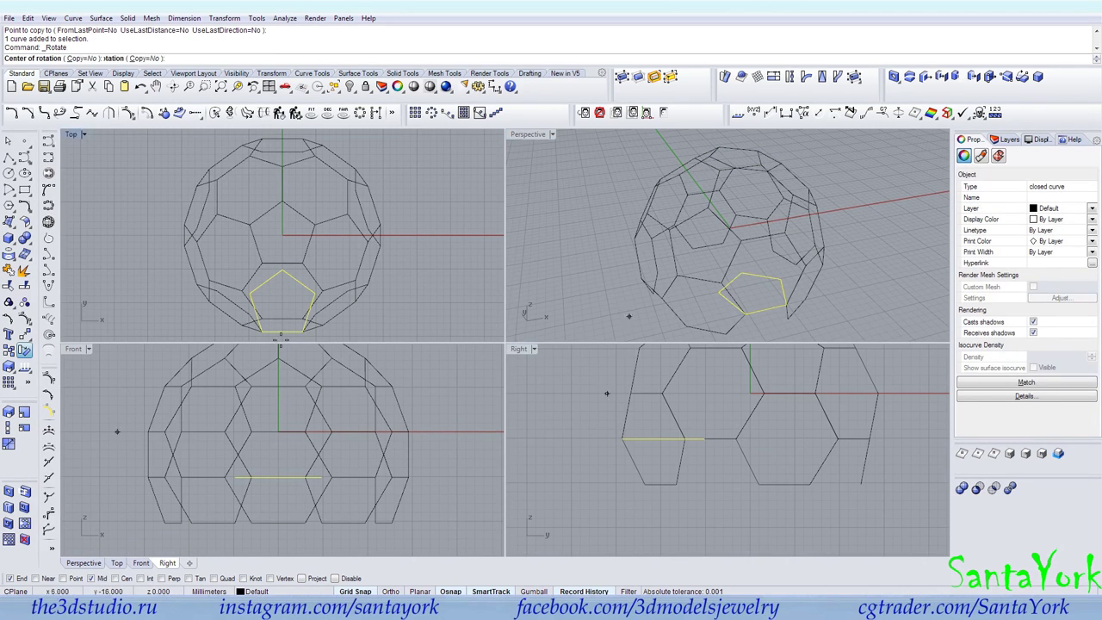
click(622, 439)
click(714, 440)
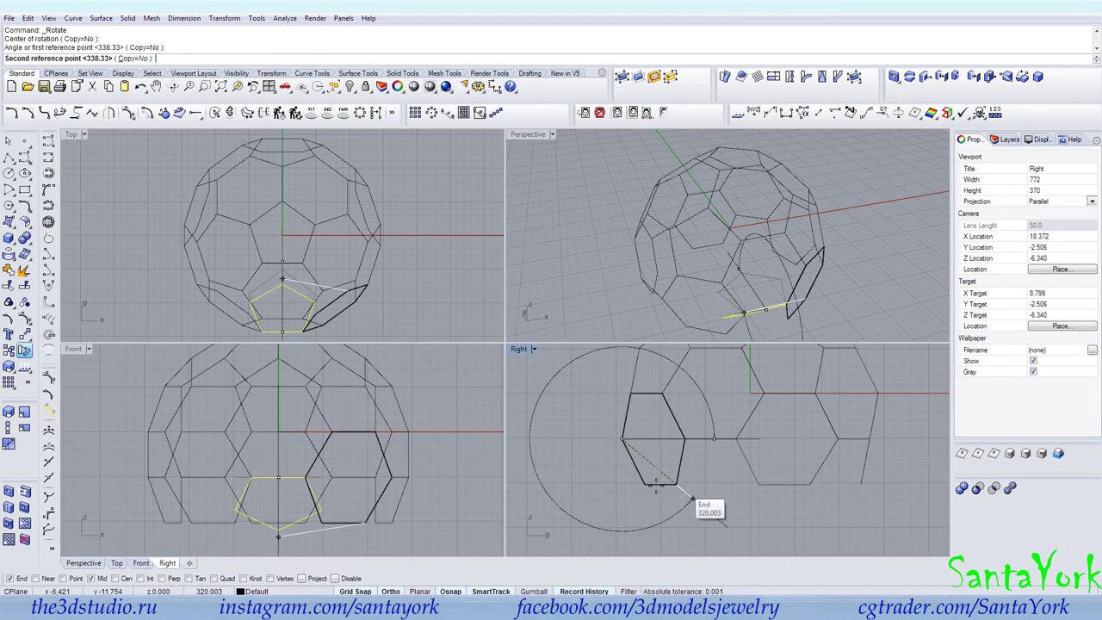
click(641, 487)
Polar-array the rotated lower pentagon around the origin in the Top view with 5 items over 360°.
right_drag(827, 216, 787, 217)
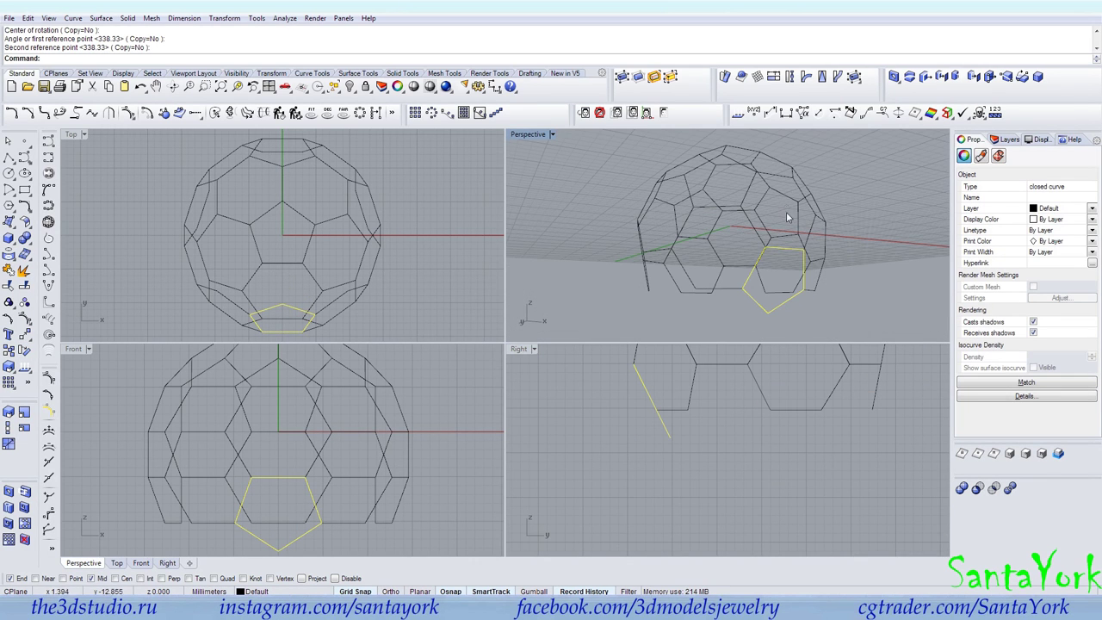
click(431, 113)
text(0)
key(Return)
key(Return)
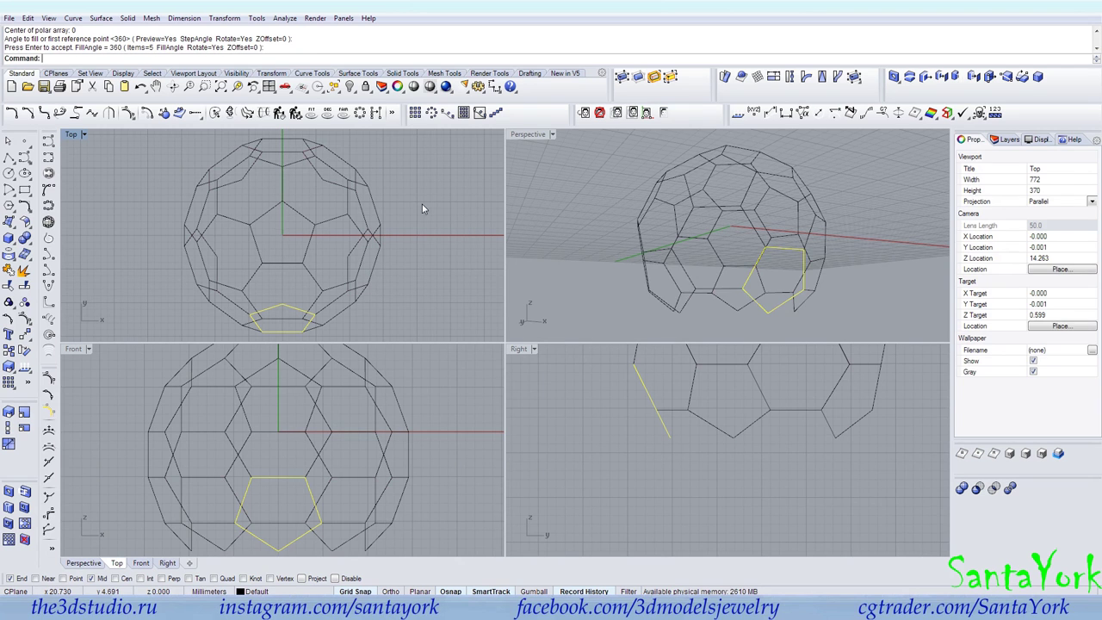
key(Return)
right_drag(834, 253, 780, 303)
click(817, 296)
scroll(334, 449, down, 4)
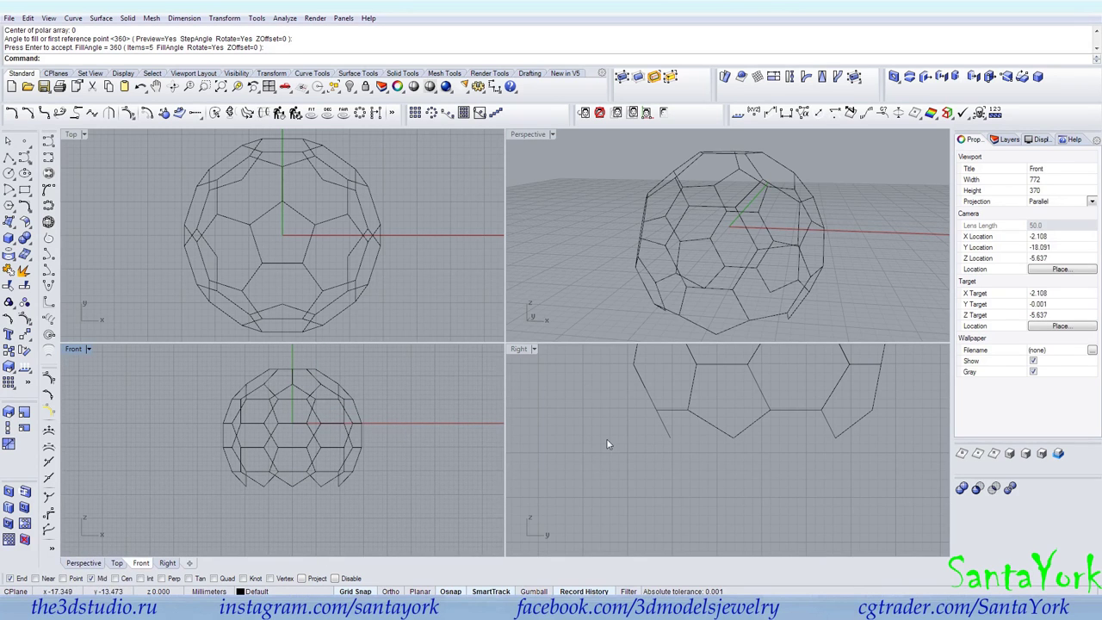
right_drag(700, 324, 803, 209)
click(772, 272)
click(805, 307)
right_drag(620, 188, 714, 241)
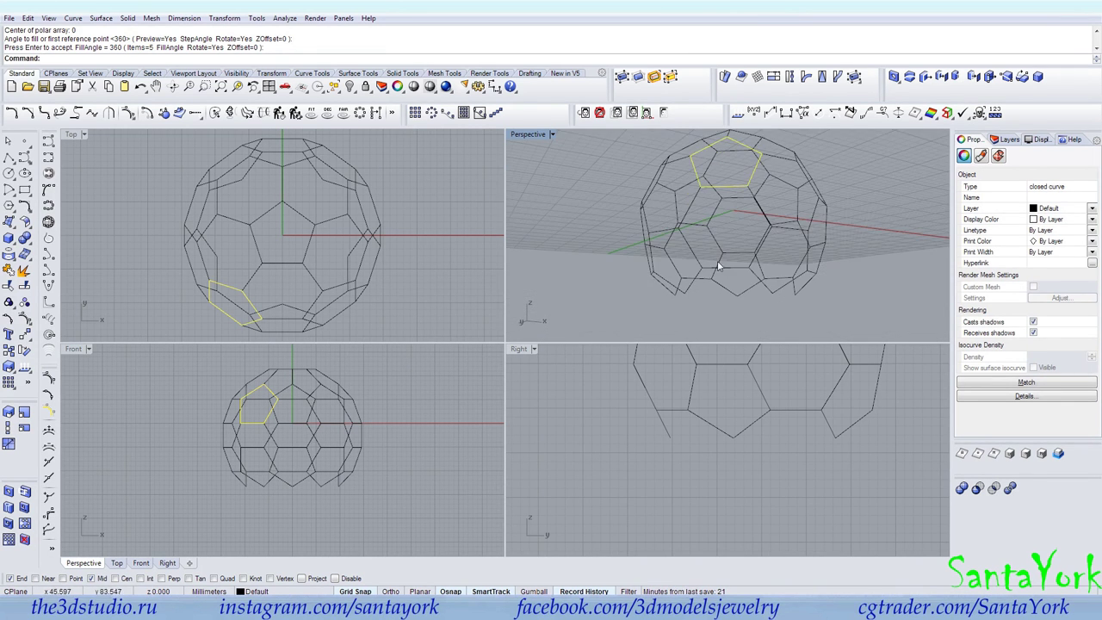
click(728, 272)
click(225, 18)
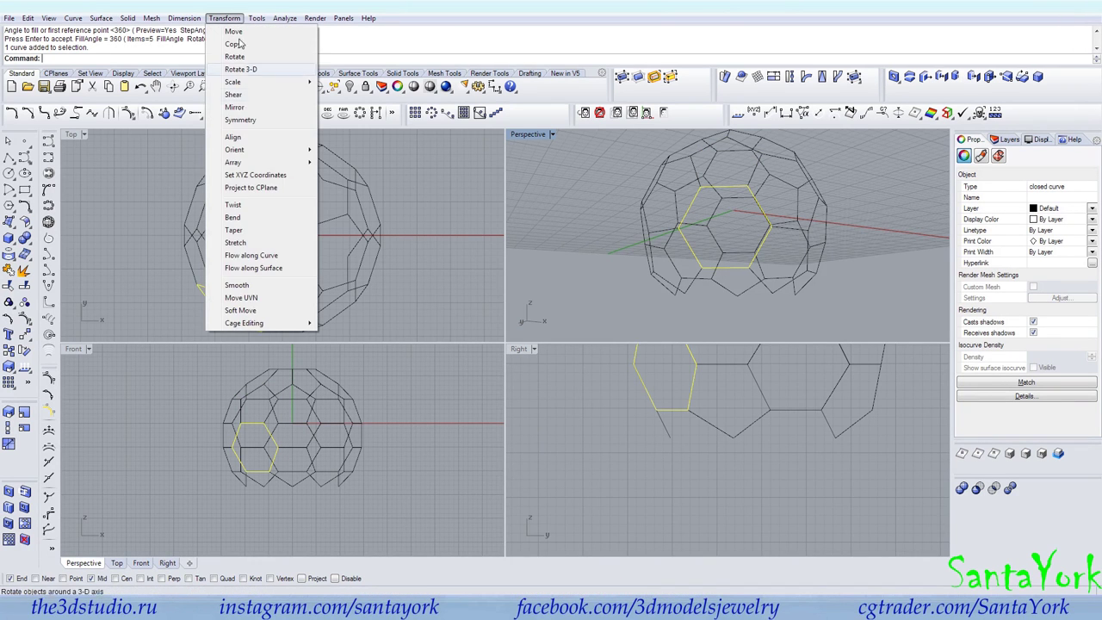
click(236, 106)
key(Escape)
Mirror a copy of the rear lower hexagon downward across the level of its bottom edge and select the copy.
right_drag(698, 276, 819, 325)
click(718, 299)
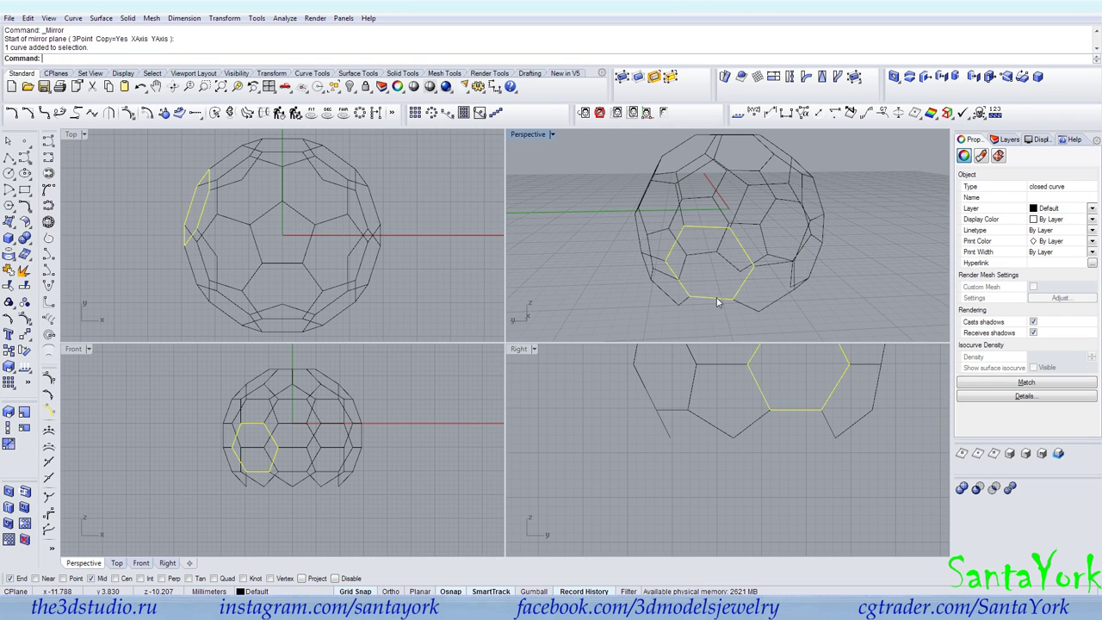
right_drag(717, 300, 829, 290)
click(717, 303)
right_drag(672, 288, 608, 279)
right_click(656, 315)
click(691, 291)
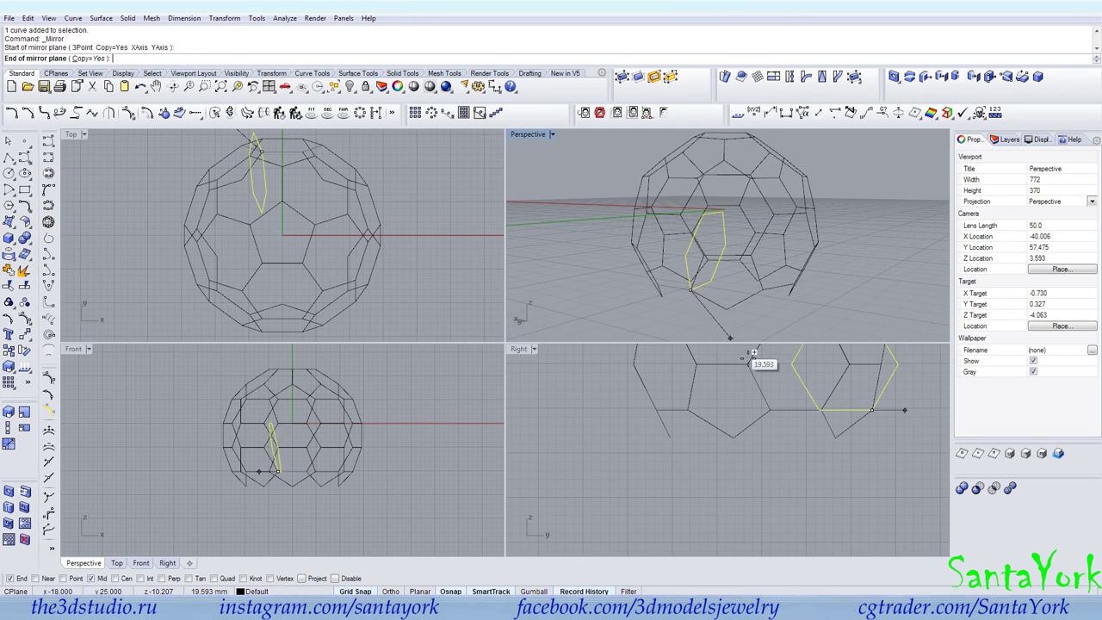
click(877, 445)
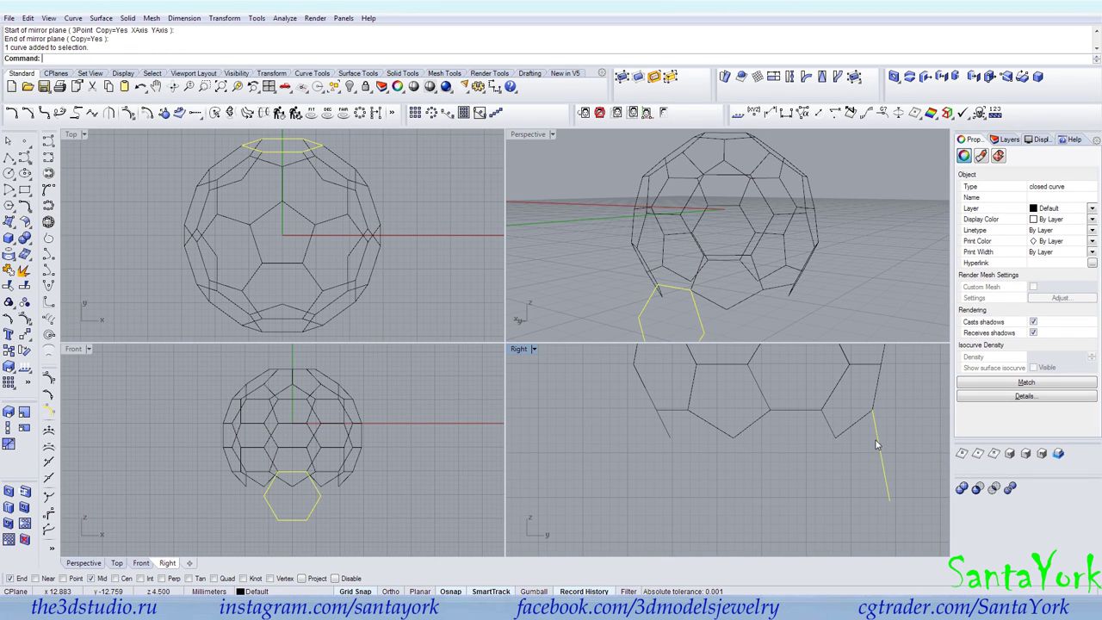
Rotate the mirrored hexagon about its top edge in the Right view, swinging it inward onto the lower pentagon's bottom corner.
click(24, 351)
click(872, 411)
click(890, 500)
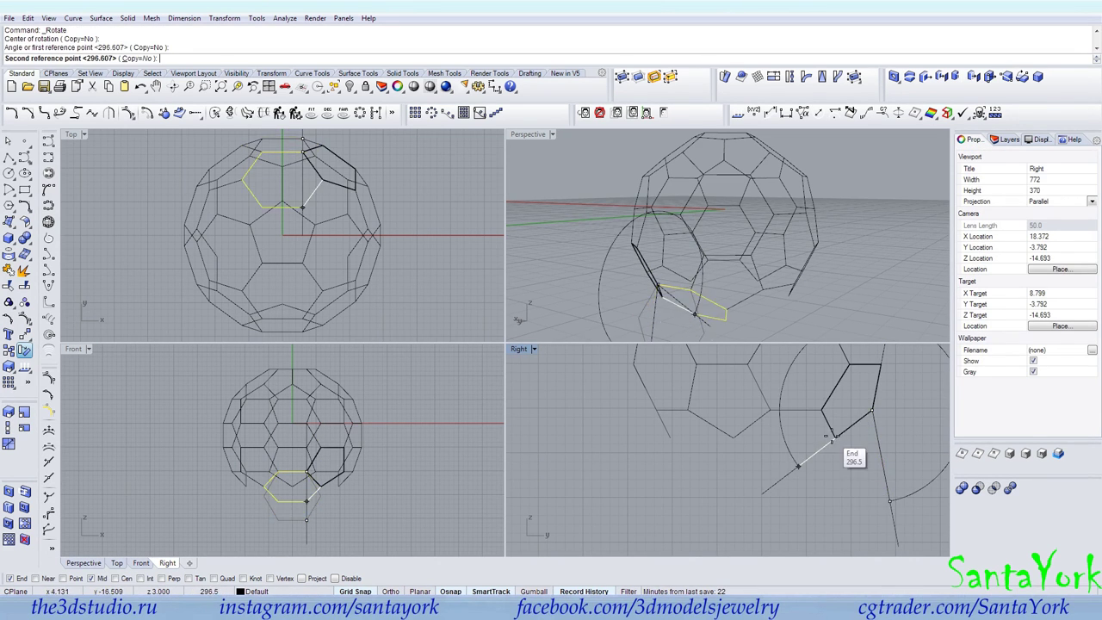
click(832, 440)
Polar-array the bottom hexagon around the origin in the Top view with 5 items over 360°.
right_drag(395, 248, 356, 251)
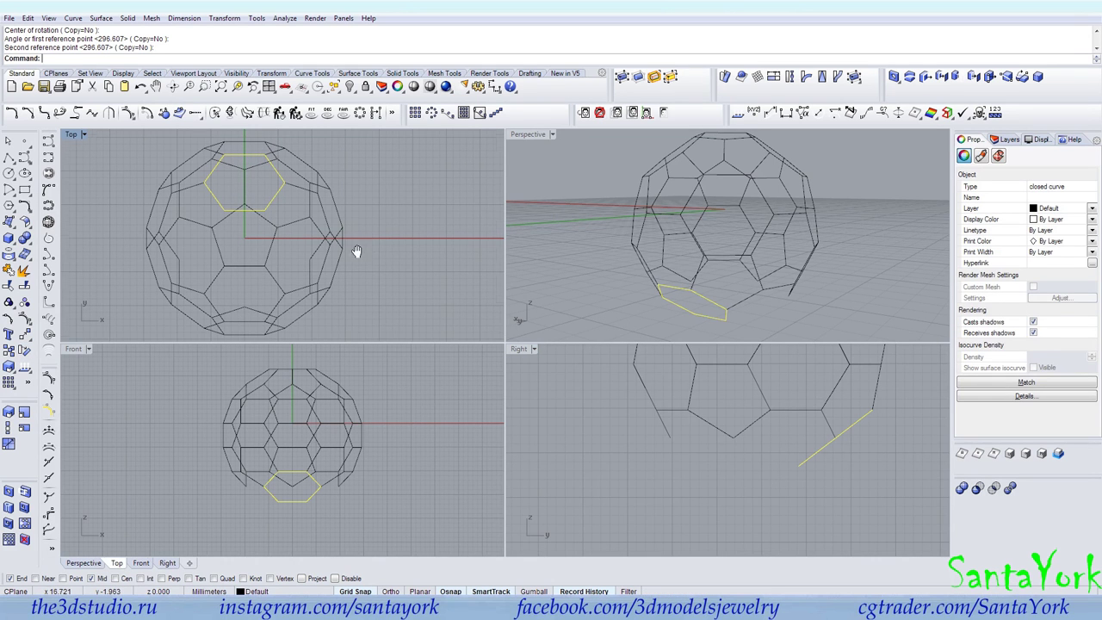
click(431, 113)
text(0)
key(Return)
key(Return)
key(Return)
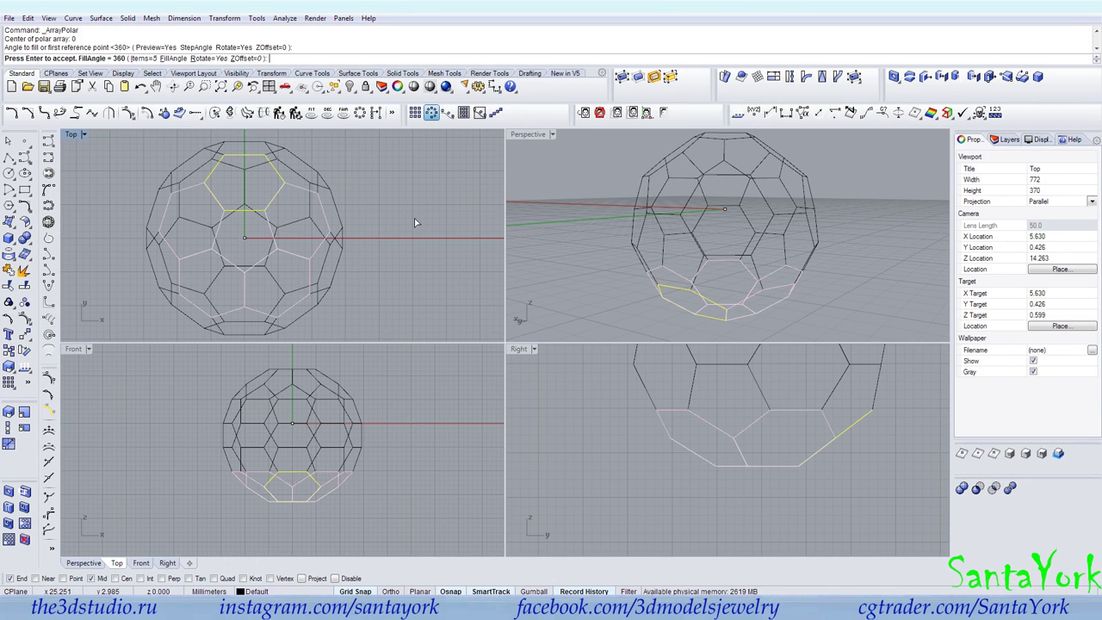
key(Return)
key(Escape)
right_drag(762, 292, 585, 322)
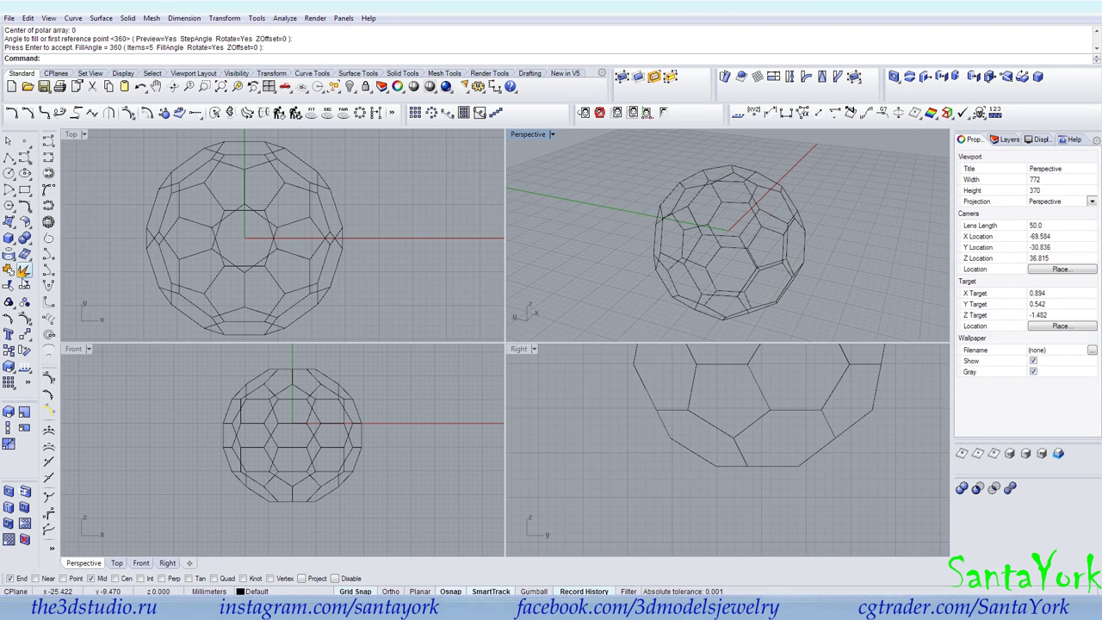
click(8, 239)
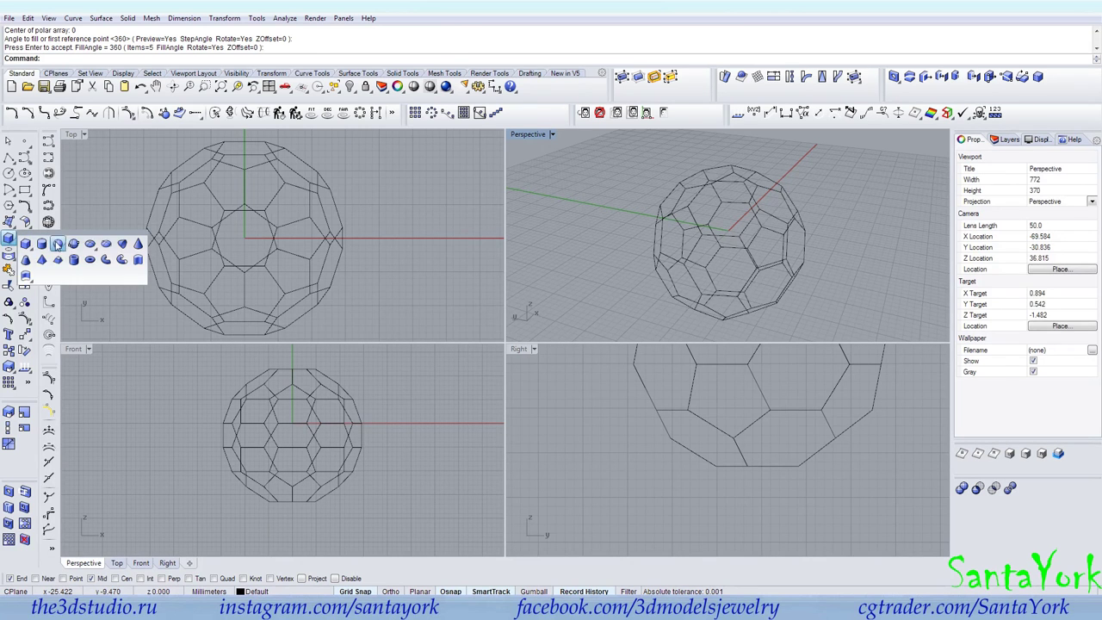
click(57, 245)
text(0)
key(Return)
scroll(181, 431, up, 5)
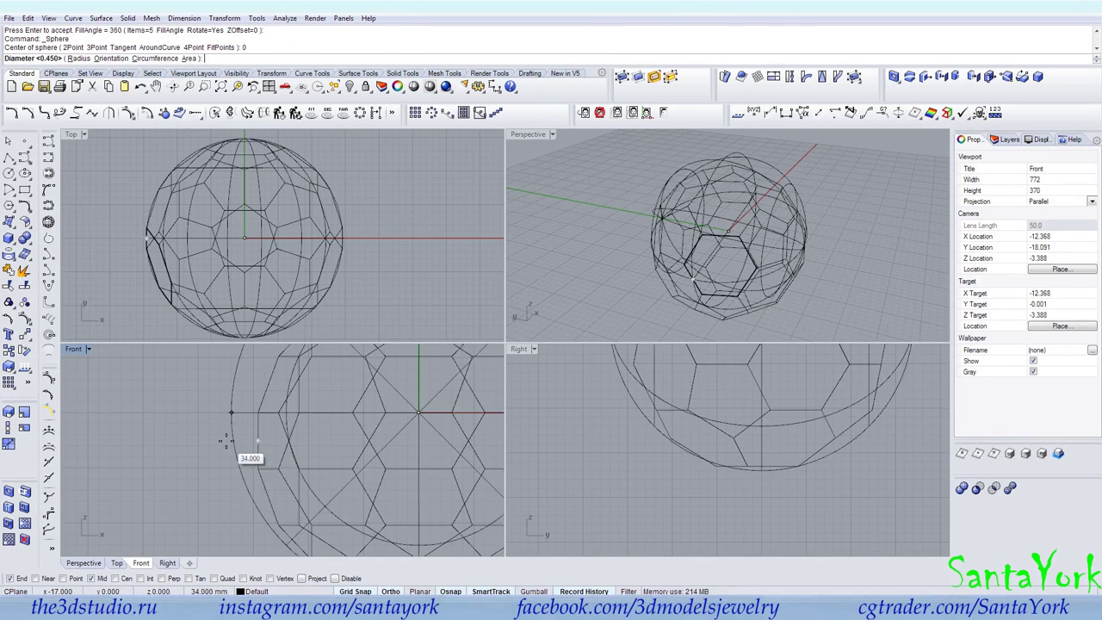
key(Escape)
scroll(220, 419, down, 10)
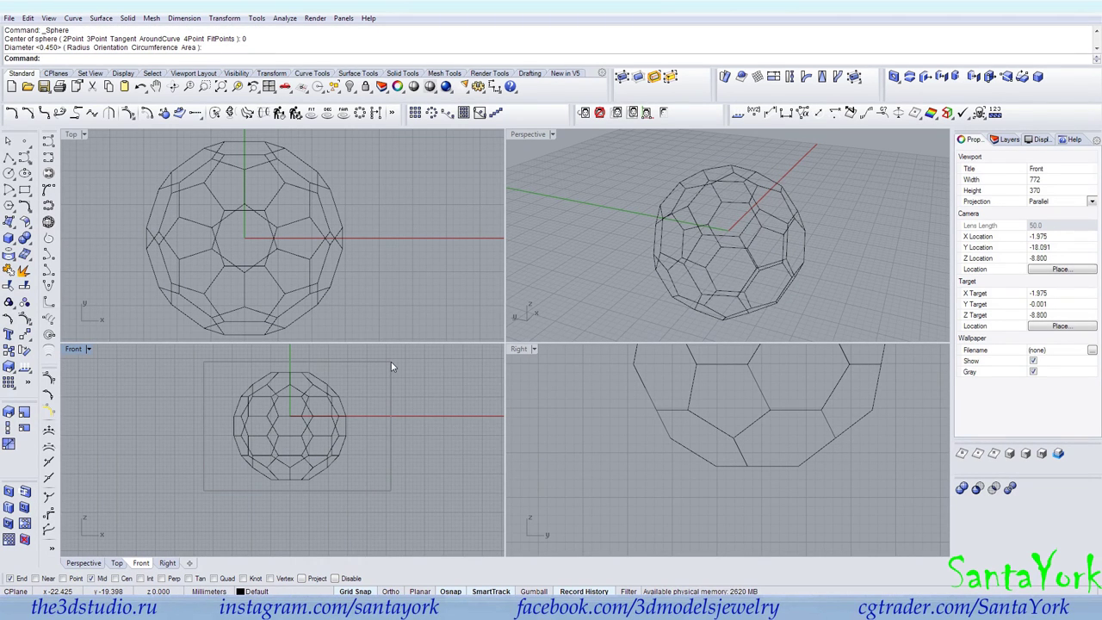
Move all 31 framework curves vertically in the Front view, taking the midpoint of the outermost vertical edge to the X axis.
drag(391, 368, 391, 368)
scroll(370, 413, up, 5)
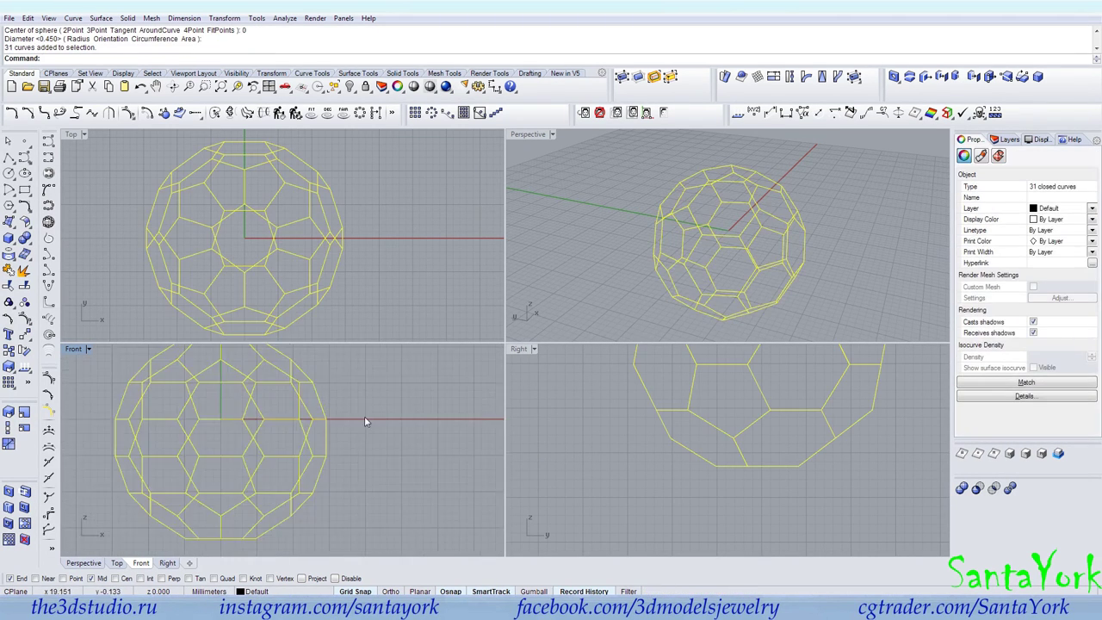
click(24, 368)
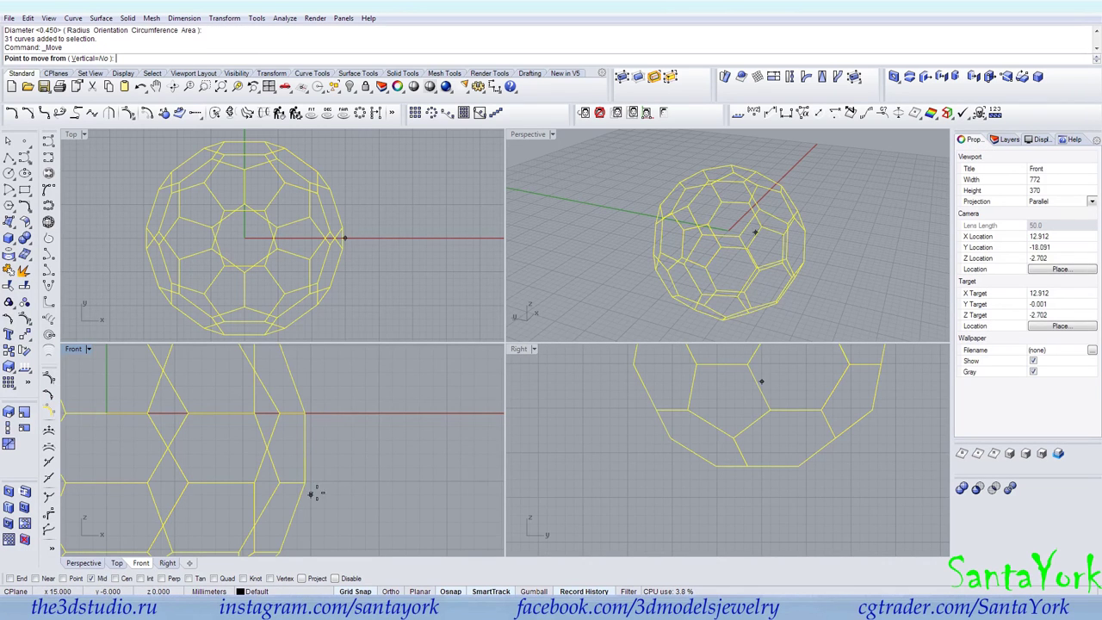
click(306, 446)
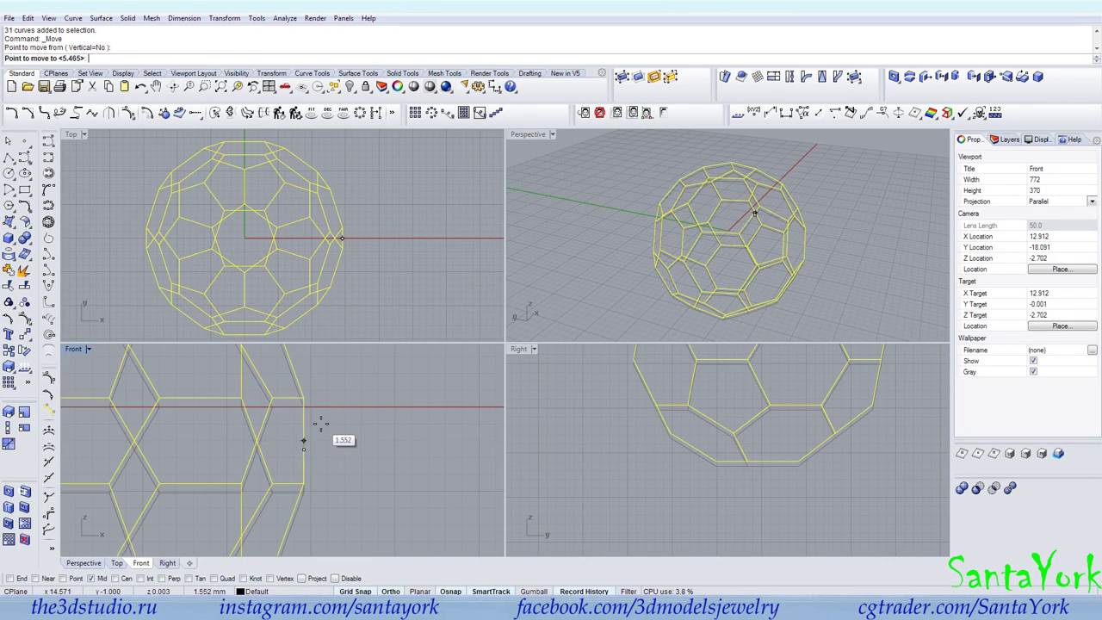
click(303, 410)
click(336, 424)
scroll(394, 438, down, 12)
right_drag(381, 441, 388, 448)
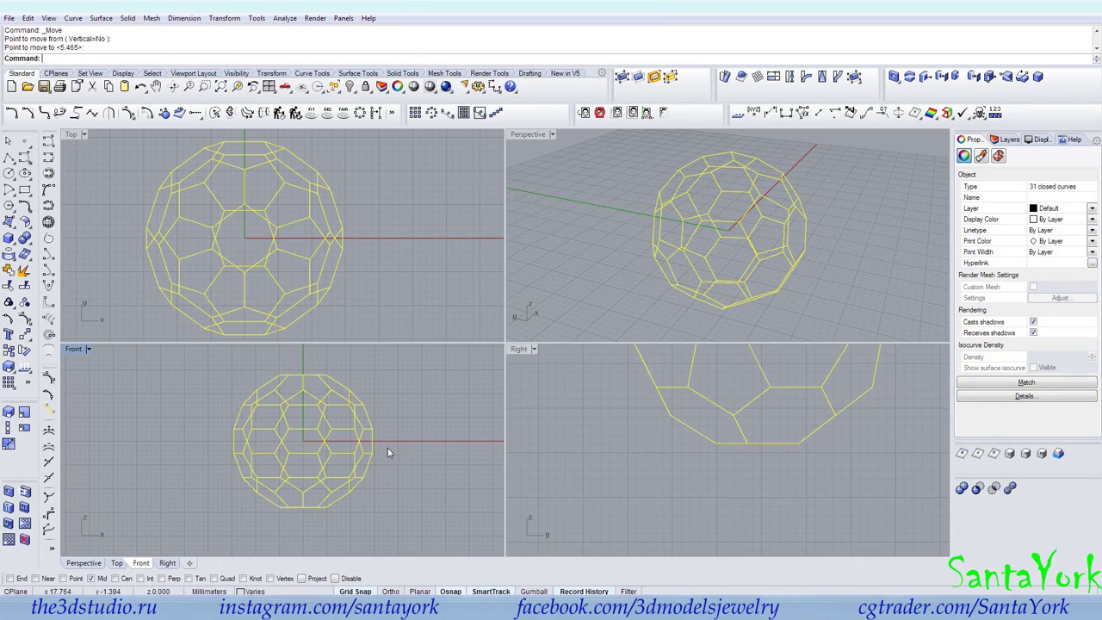
click(401, 443)
right_drag(677, 288, 743, 265)
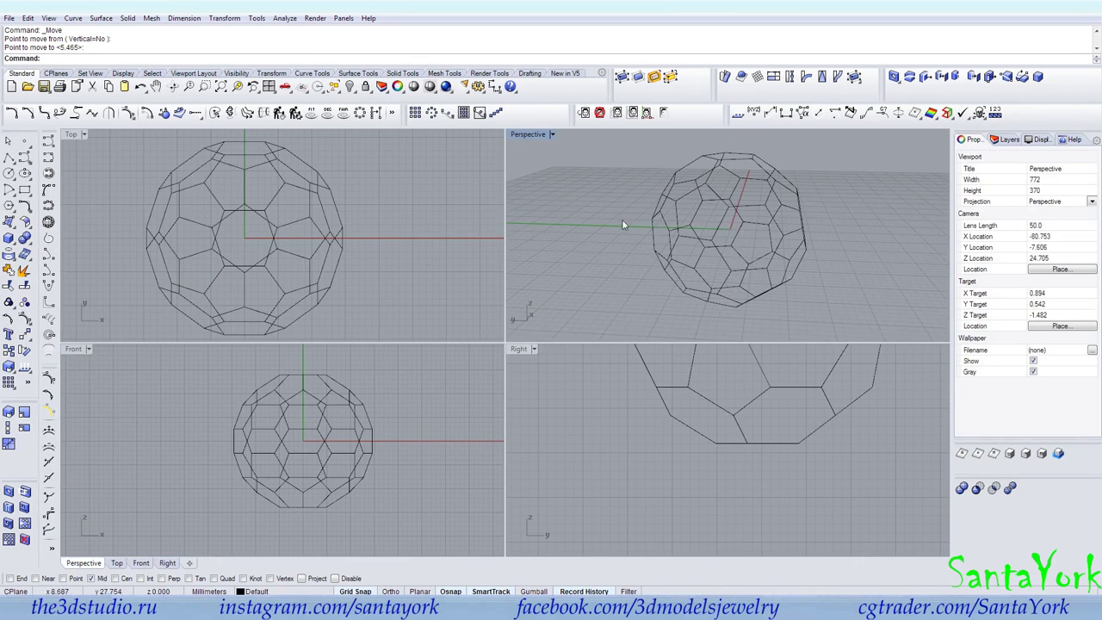
Try a sphere of 29 mm diameter centred at the origin and undo it.
click(8, 238)
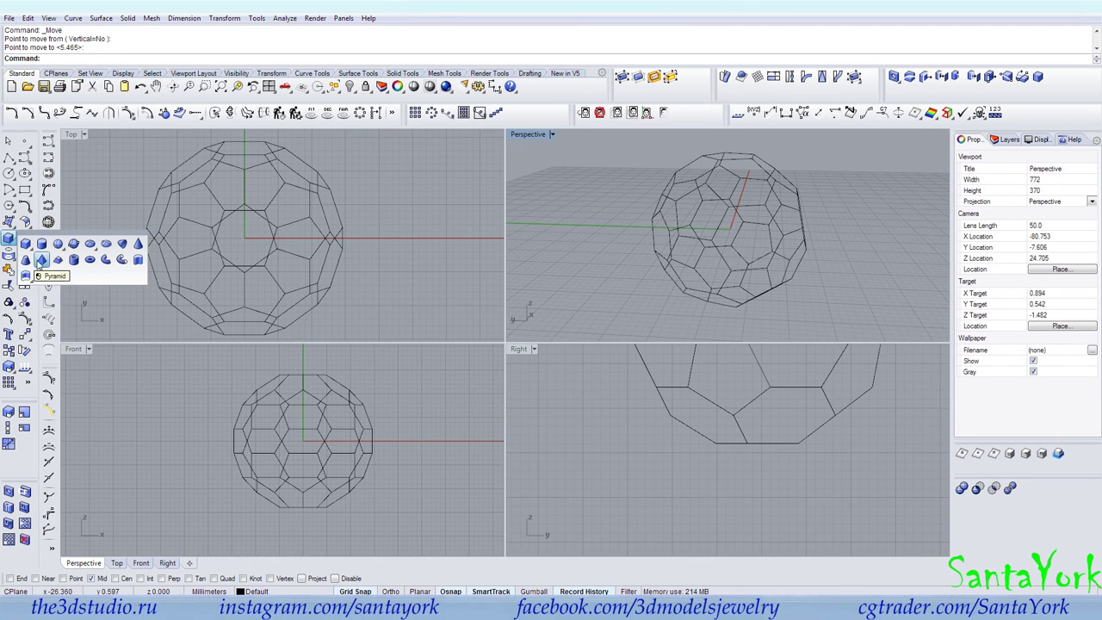
click(58, 243)
text(0)
key(Return)
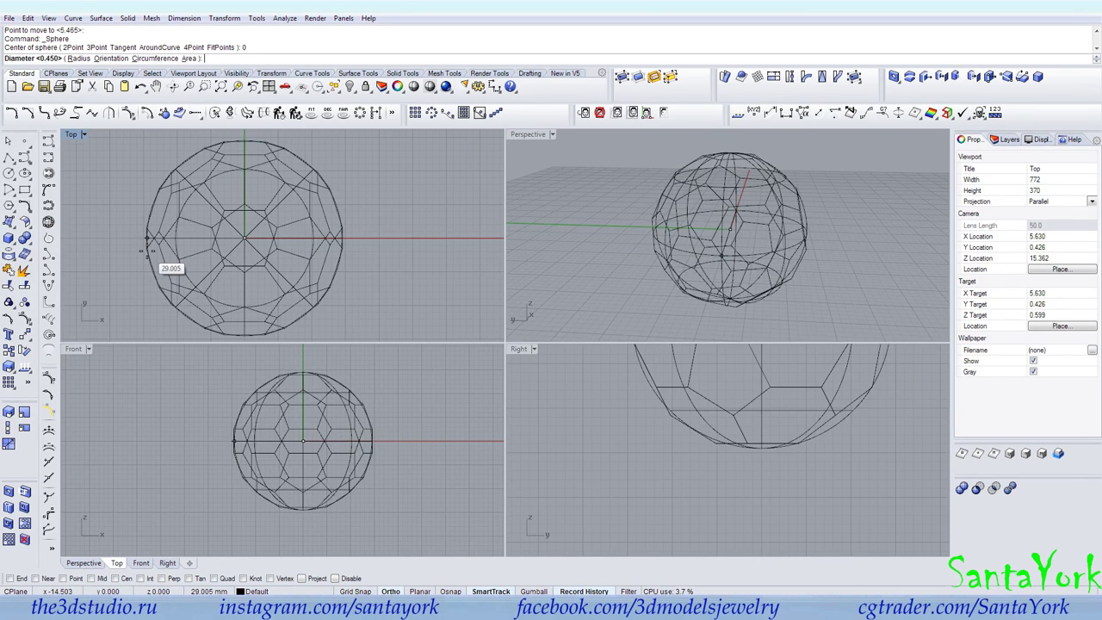
text(29)
key(Return)
right_drag(576, 277, 734, 243)
scroll(778, 153, up, 2)
scroll(761, 169, up, 6)
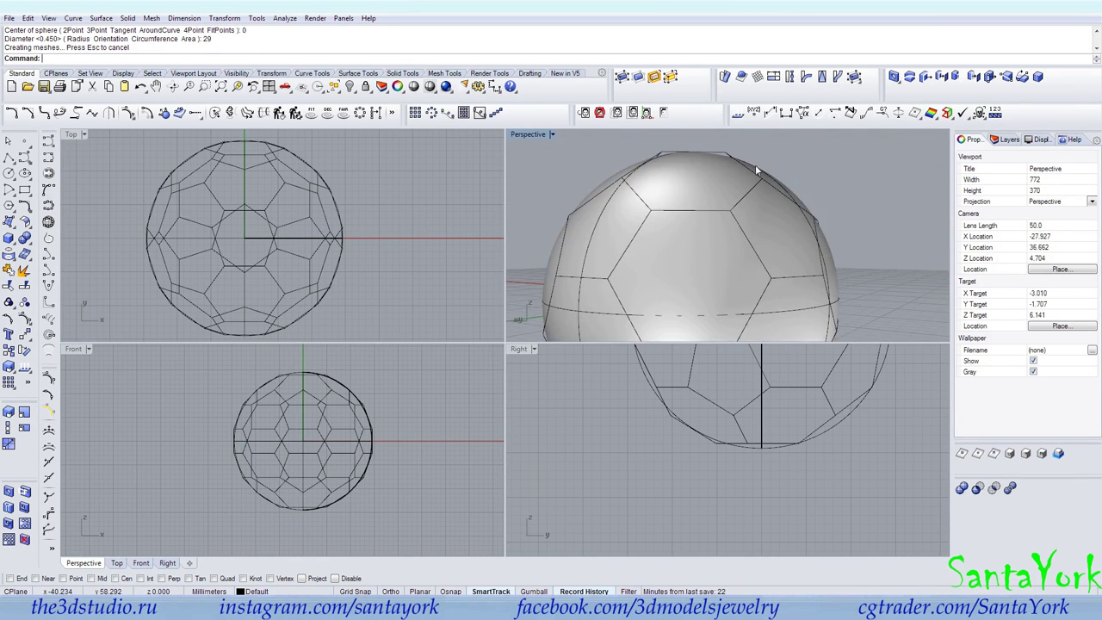
key(ctrl+z)
Create a sphere of 30 mm diameter centred at the origin and set the Perspective view to Ghosted display.
right_click(574, 265)
text(0)
key(Return)
text(30)
key(Return)
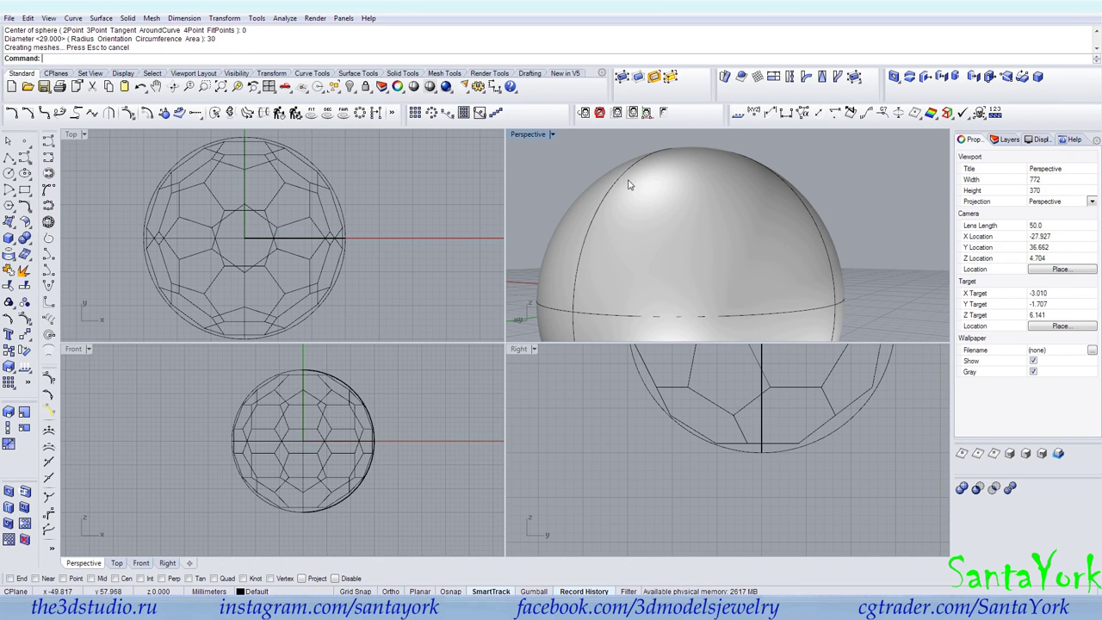
scroll(608, 184, down, 2)
click(530, 135)
click(546, 202)
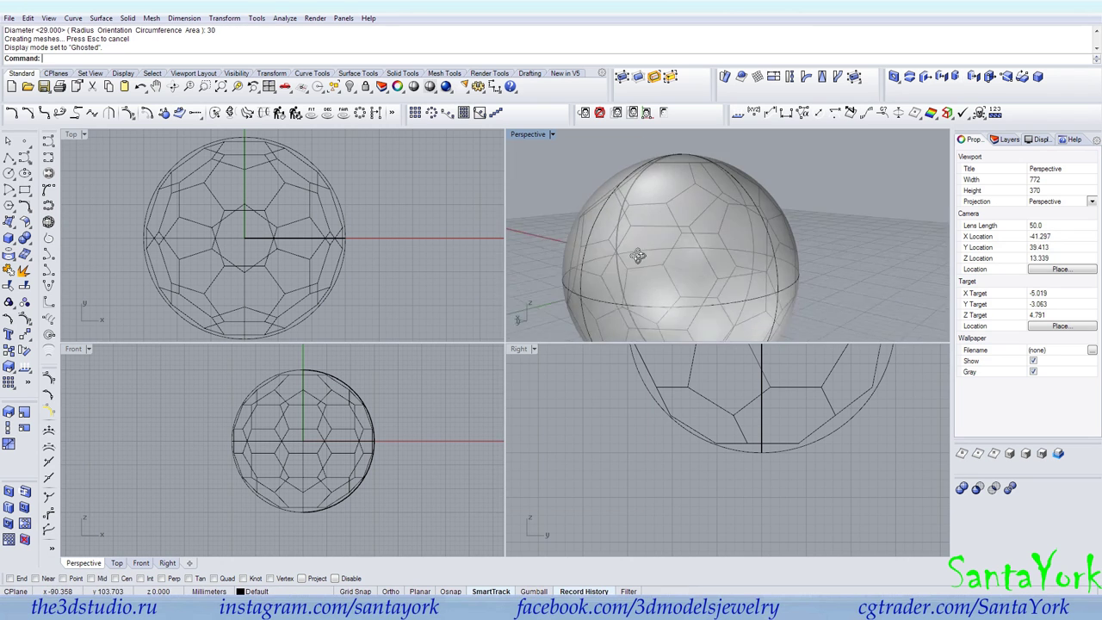
Turn off the display of surface isocurves for the sphere.
click(683, 236)
click(1039, 367)
key(Escape)
right_drag(743, 325, 494, 207)
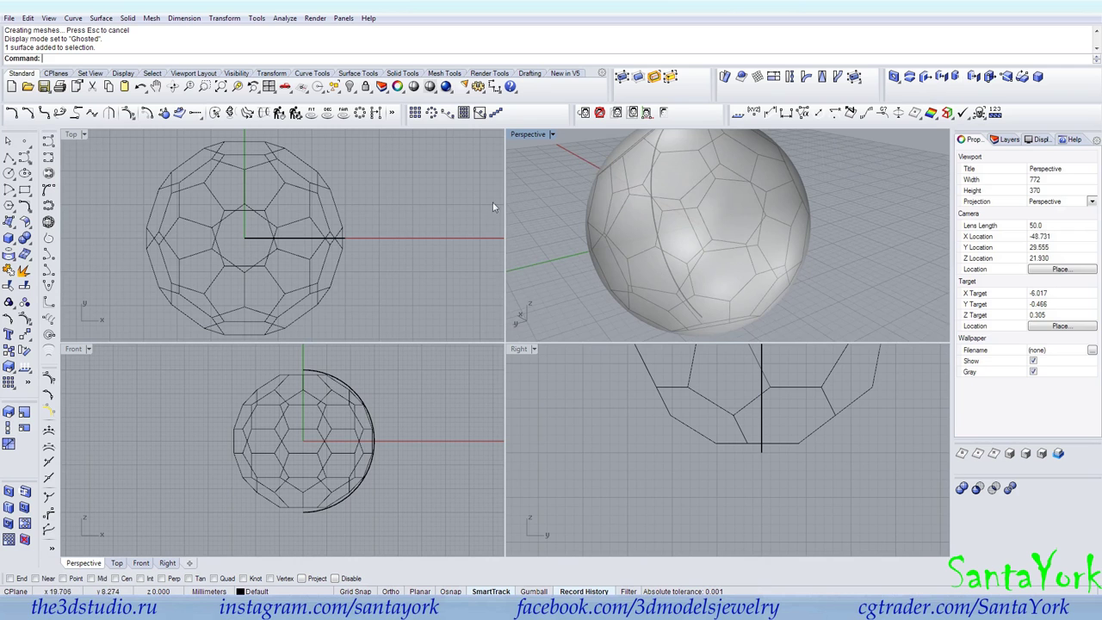
Try to offset an upper side pentagon inward on the sphere surface with a distance of 0/2, and undo it.
click(699, 195)
click(732, 247)
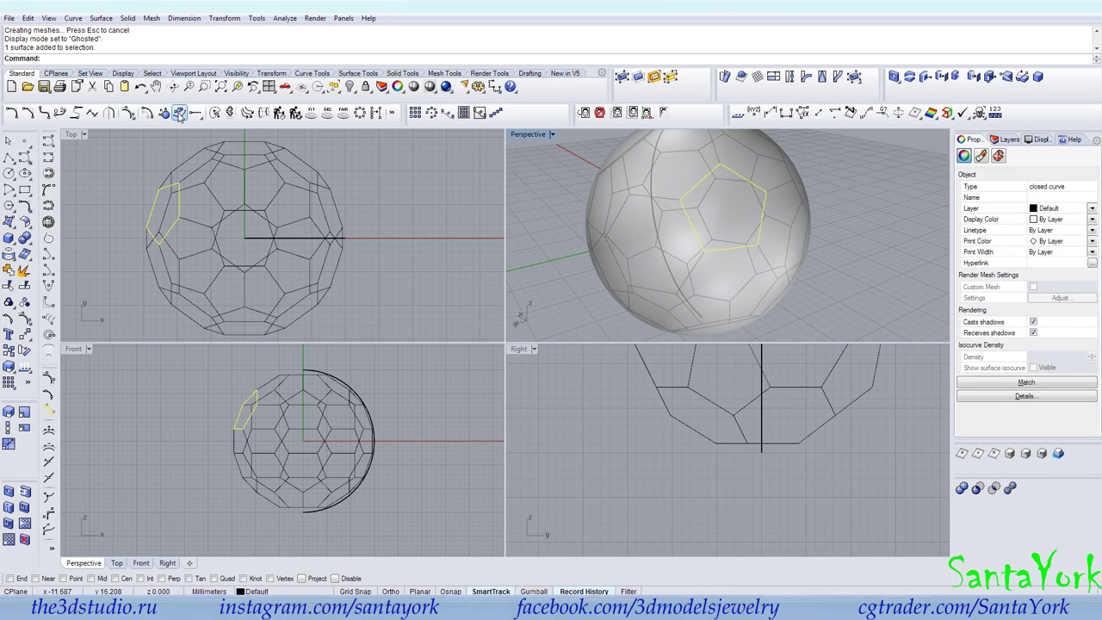
click(178, 115)
click(730, 218)
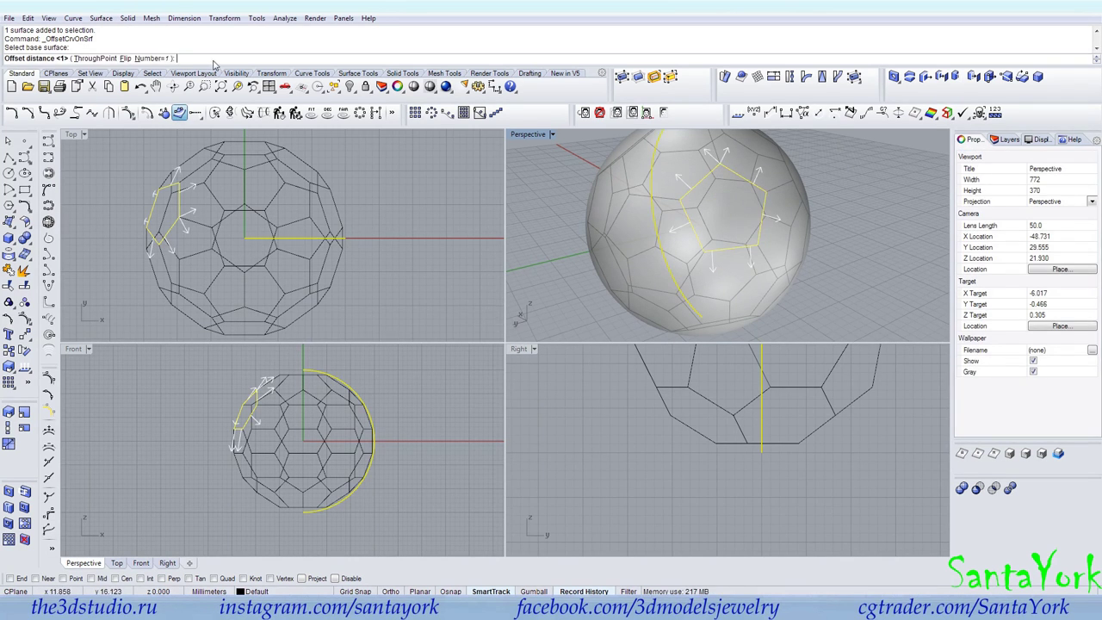
click(125, 58)
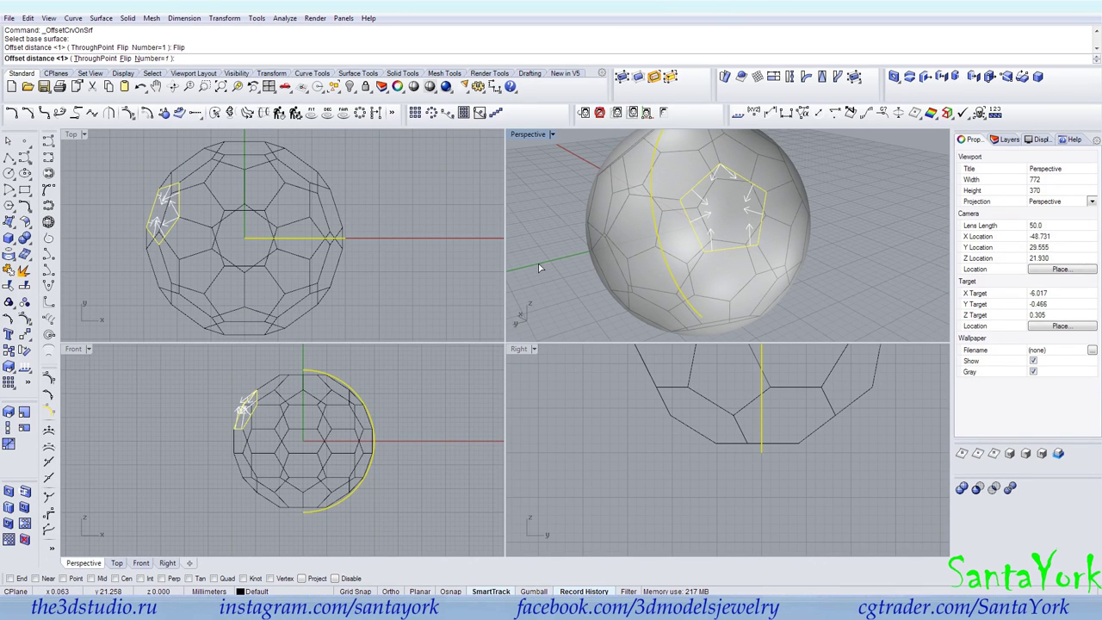
text(0/2)
key(Return)
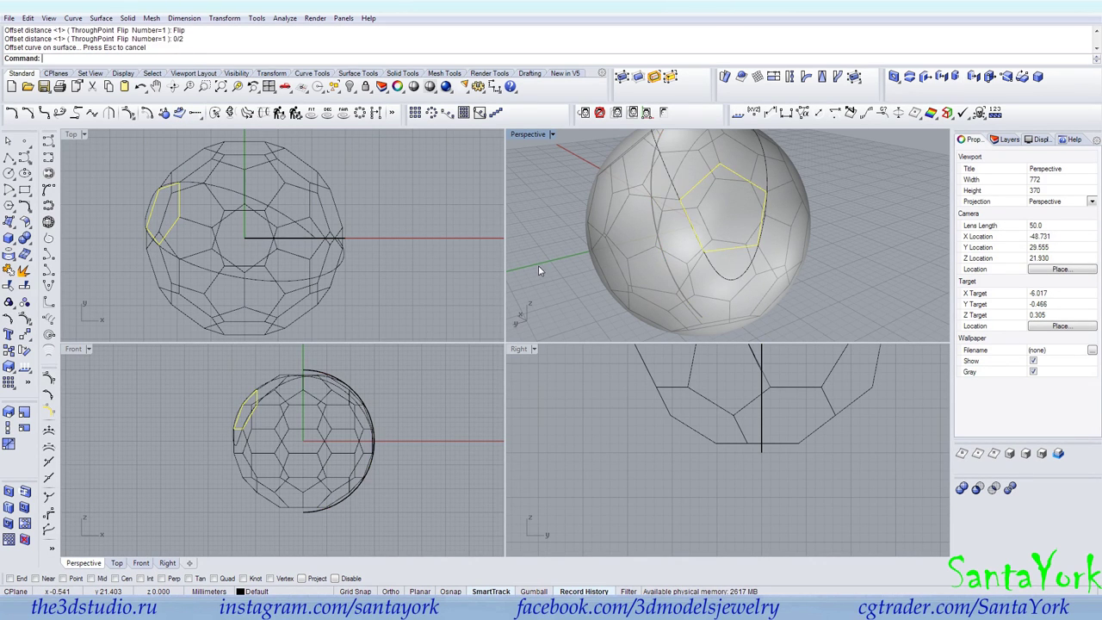
key(ctrl+z)
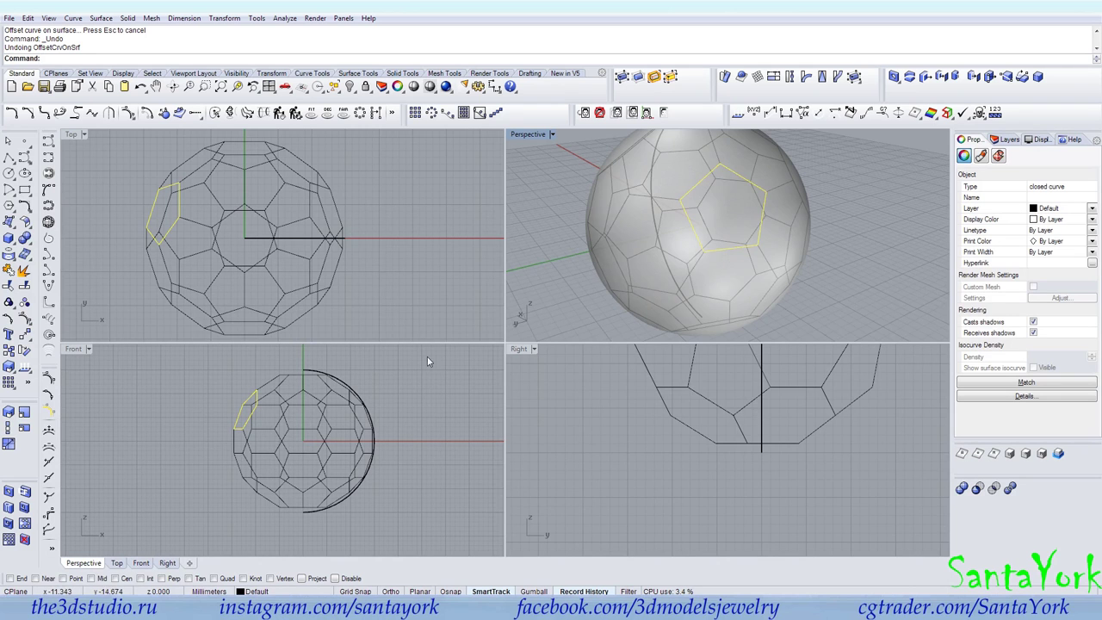
Scale the sphere down slightly with Scale2D from the origin in the Front view, bringing its outline closer to the polygon corners.
right_drag(683, 273, 685, 209)
key(Escape)
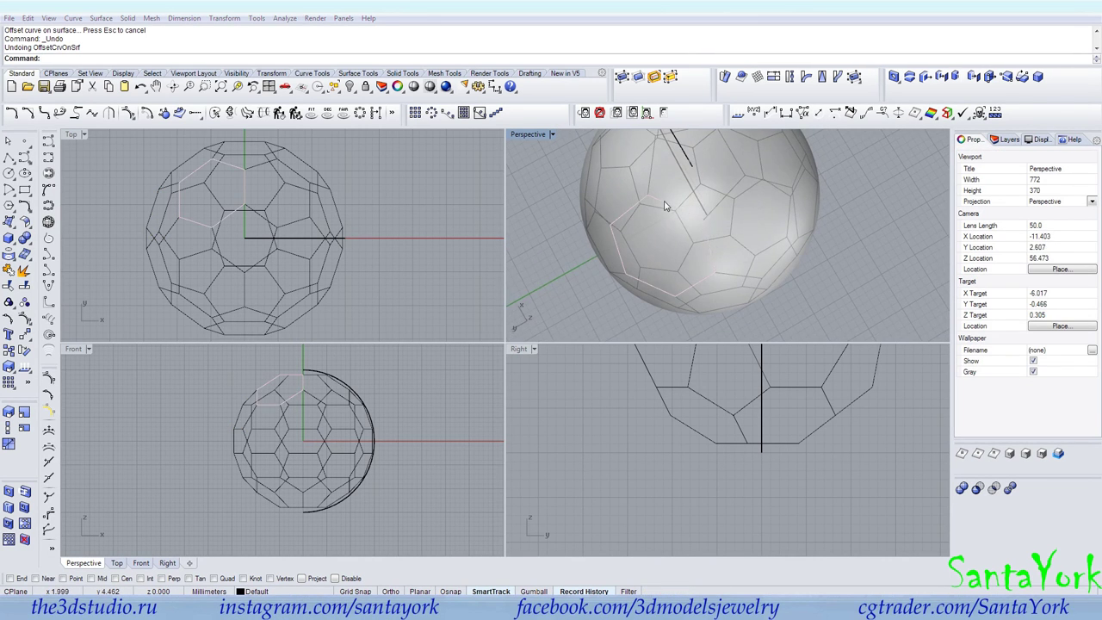
click(664, 205)
click(702, 231)
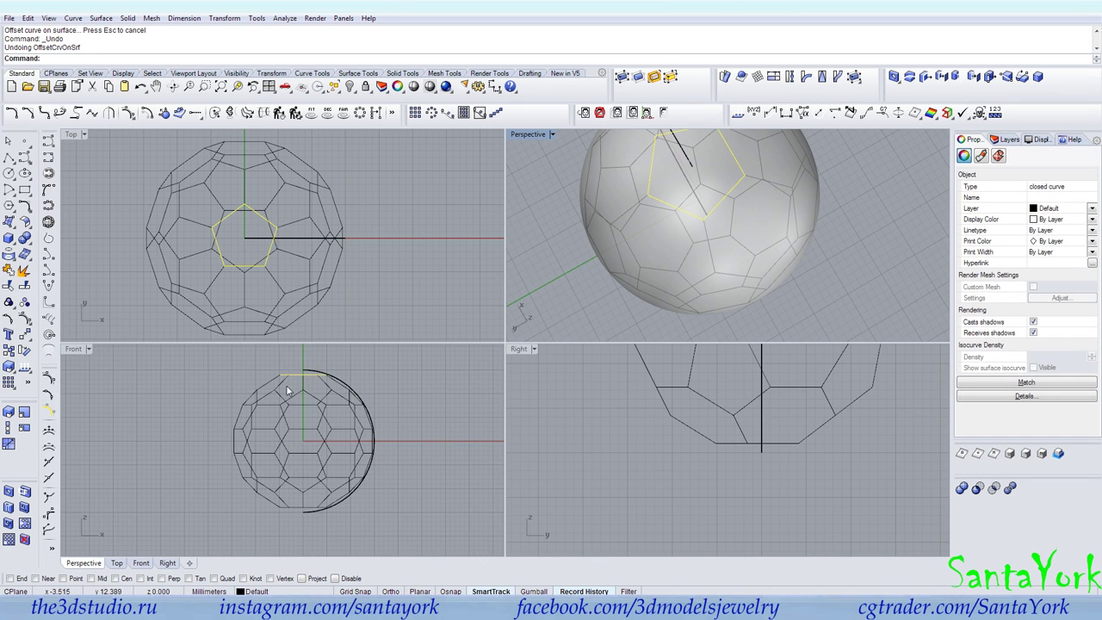
scroll(289, 392, up, 5)
click(369, 392)
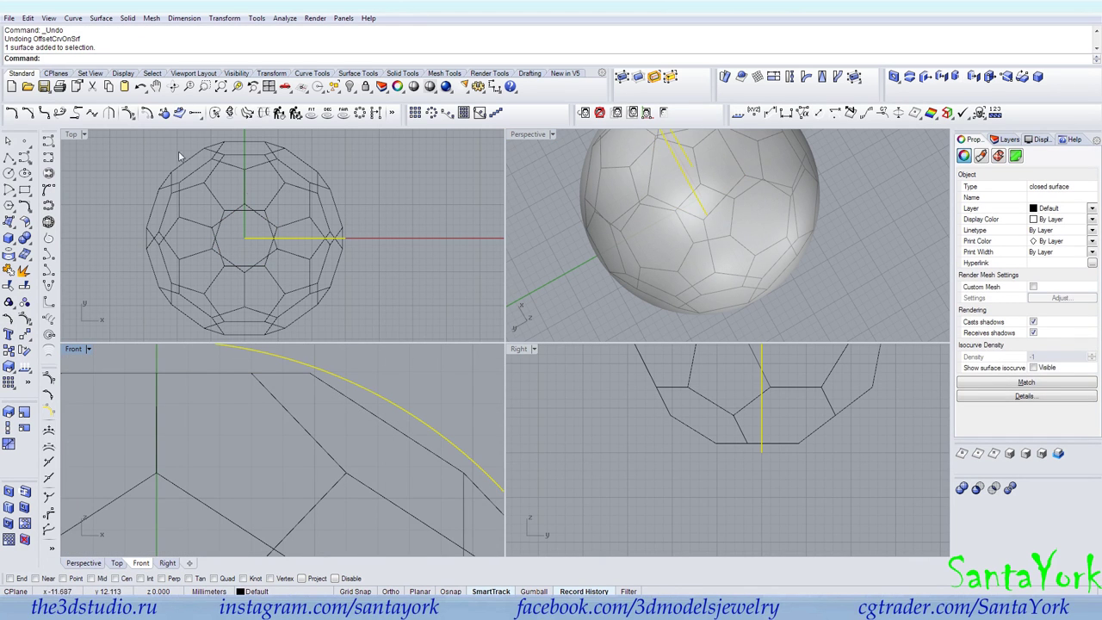
click(24, 412)
scroll(163, 387, down, 2)
text(0)
key(Return)
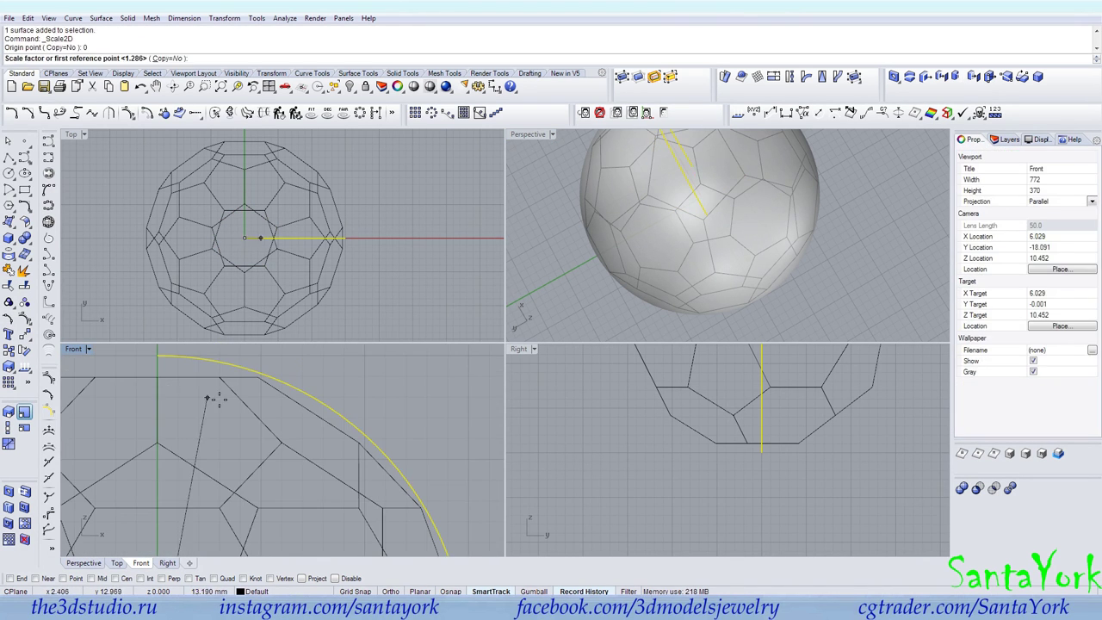
scroll(340, 379, up, 3)
click(343, 399)
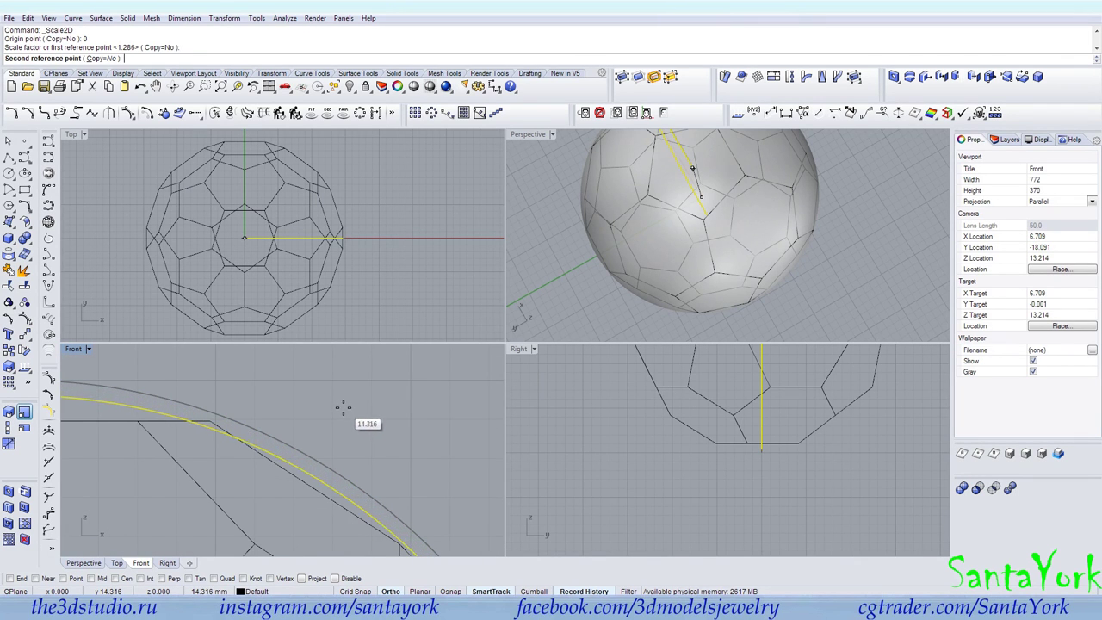
click(341, 410)
scroll(688, 284, down, 6)
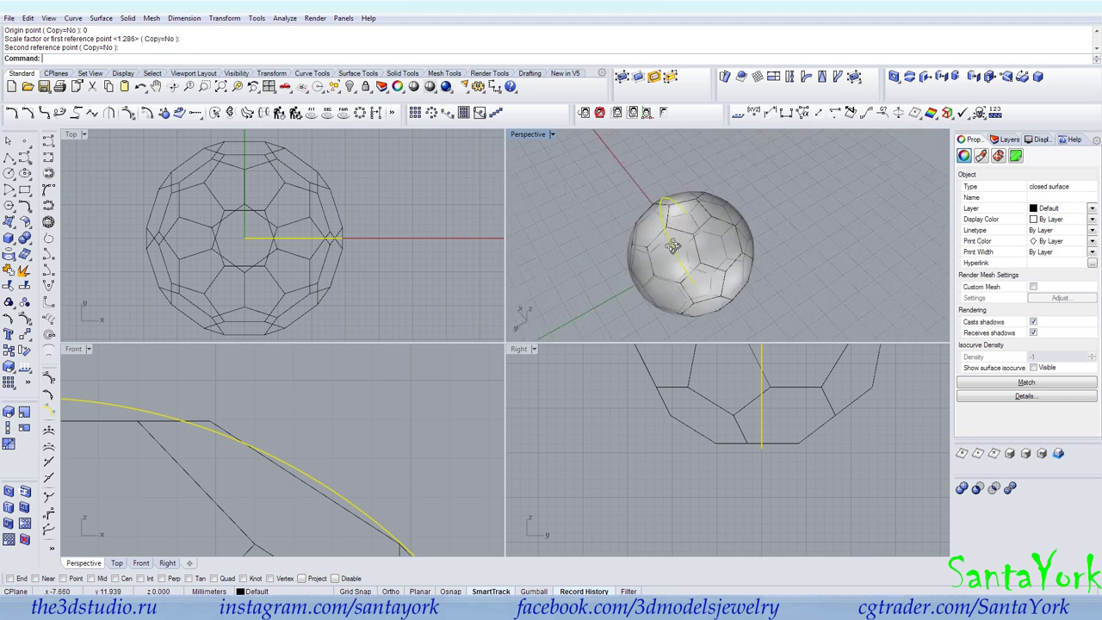
right_drag(664, 279, 722, 226)
key(Escape)
Offset the top pentagon 0.1 mm inward on the sphere surface and hide the original pentagon.
scroll(742, 221, up, 4)
click(688, 238)
click(728, 264)
click(179, 113)
click(689, 228)
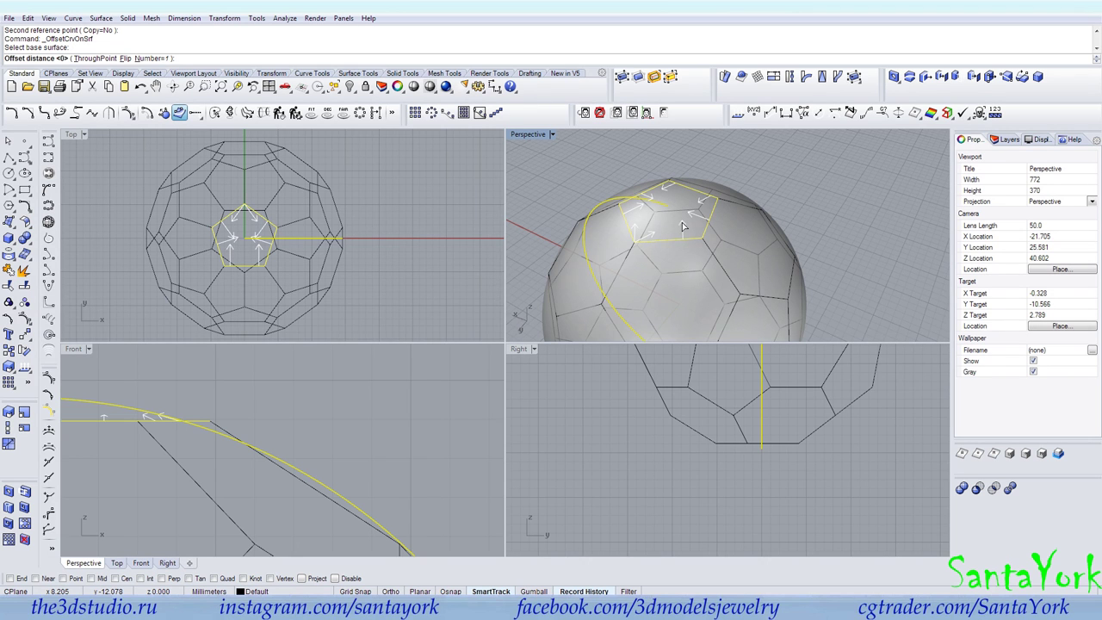
key(Return)
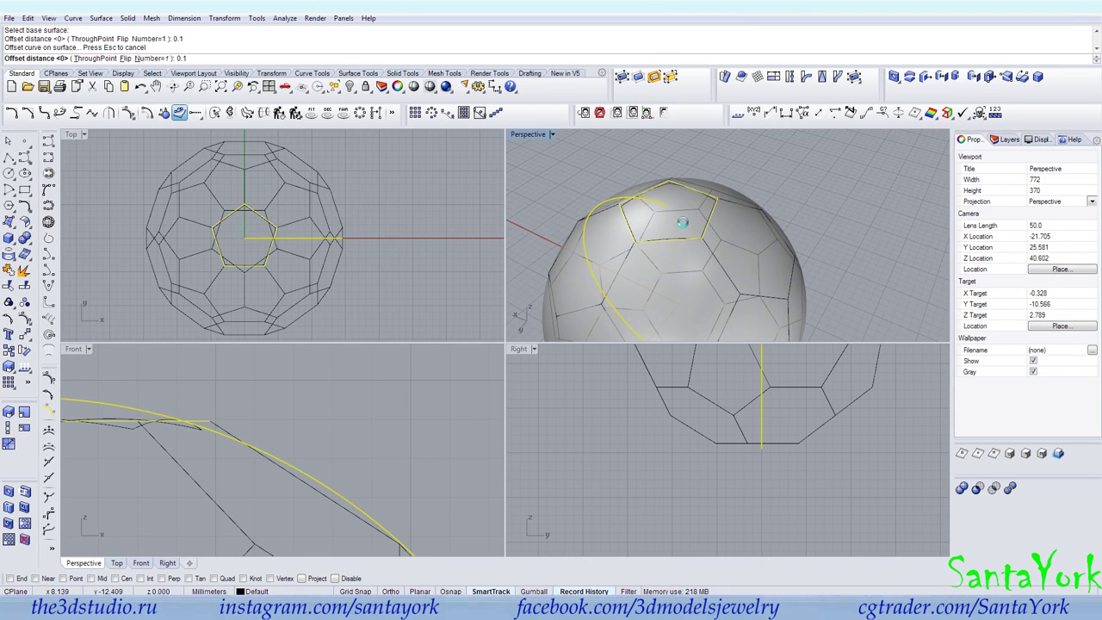
right_drag(696, 215, 677, 278)
scroll(674, 283, up, 2)
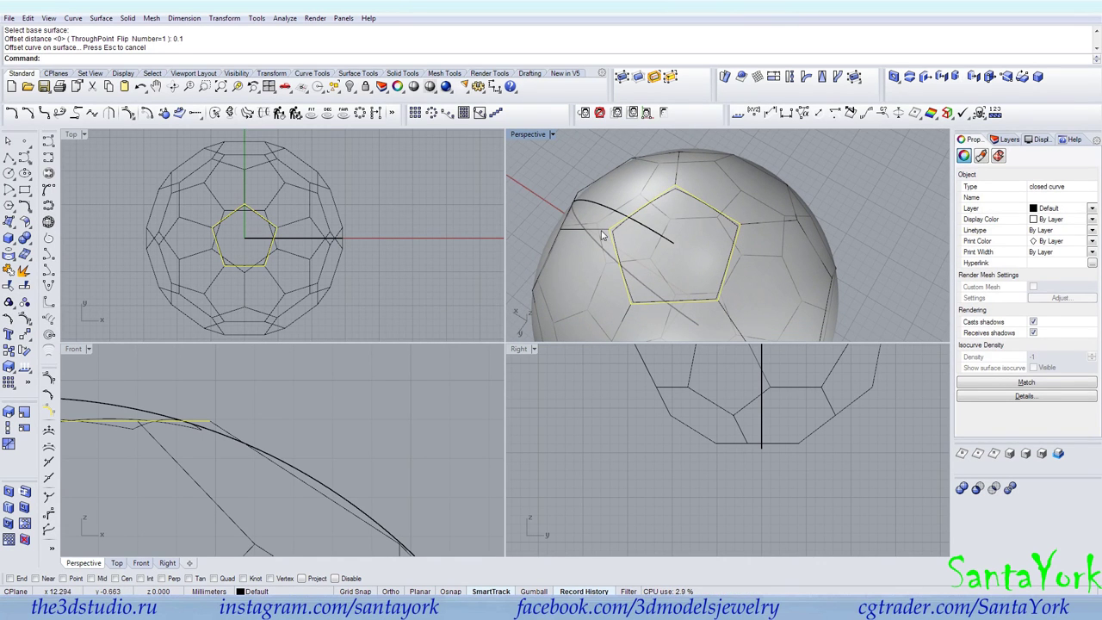
click(350, 87)
Group four of the five hexagons surrounding the top pentagon and hide the group.
click(610, 229)
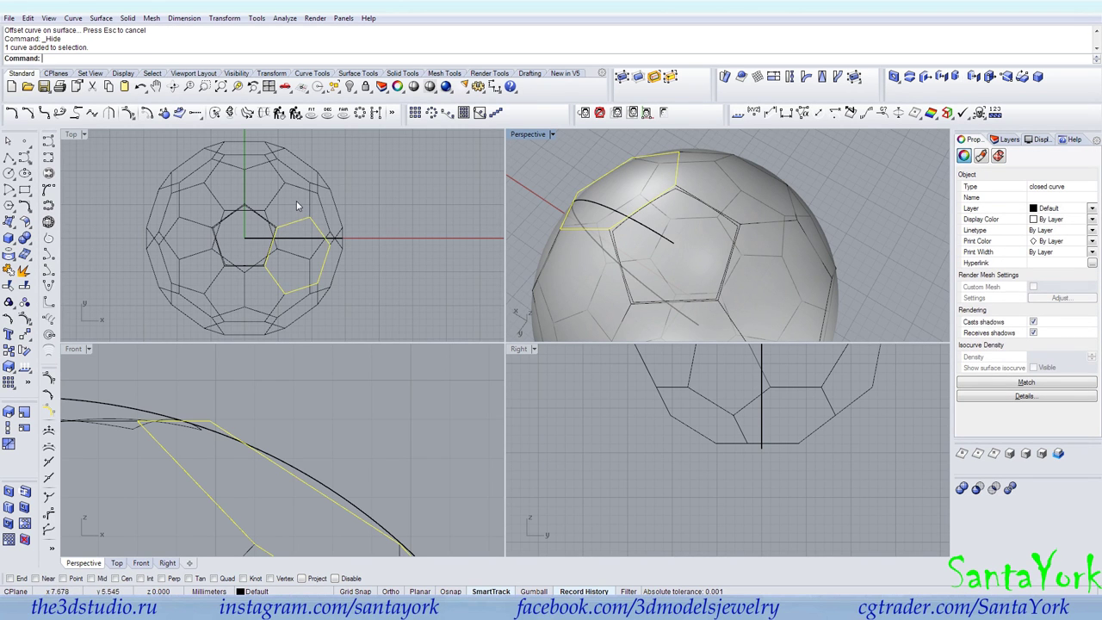
shift+click(611, 240)
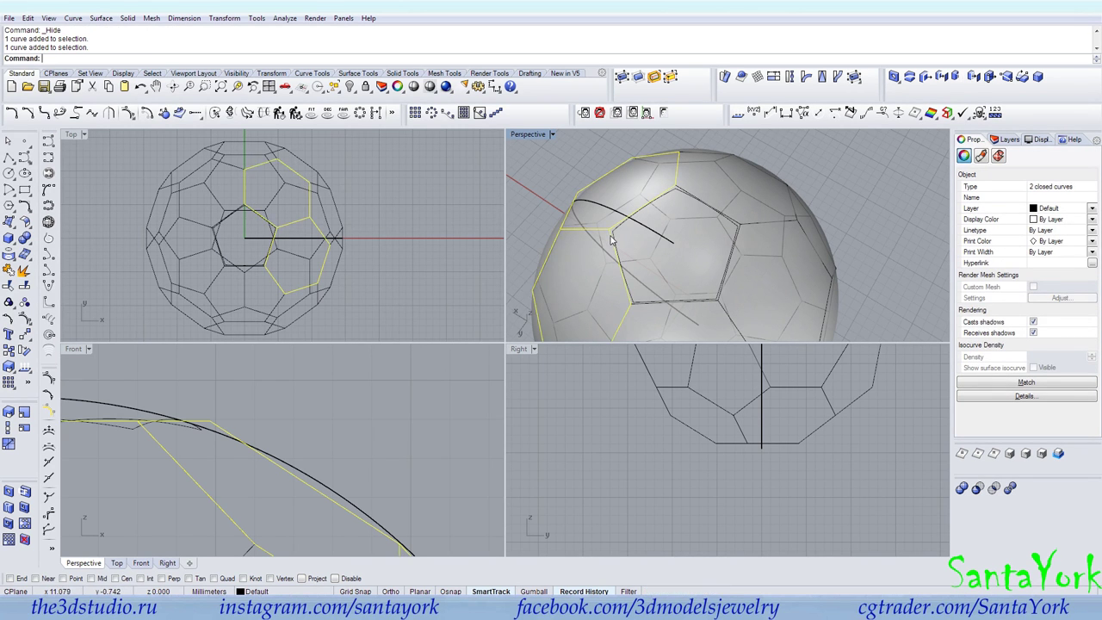
shift+click(752, 226)
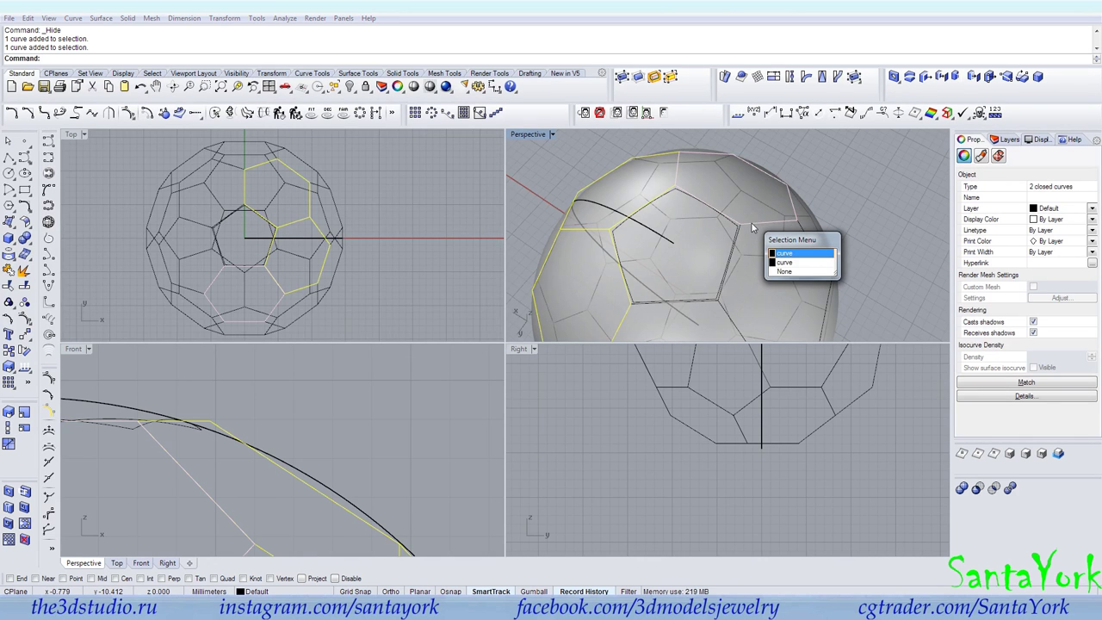
click(792, 263)
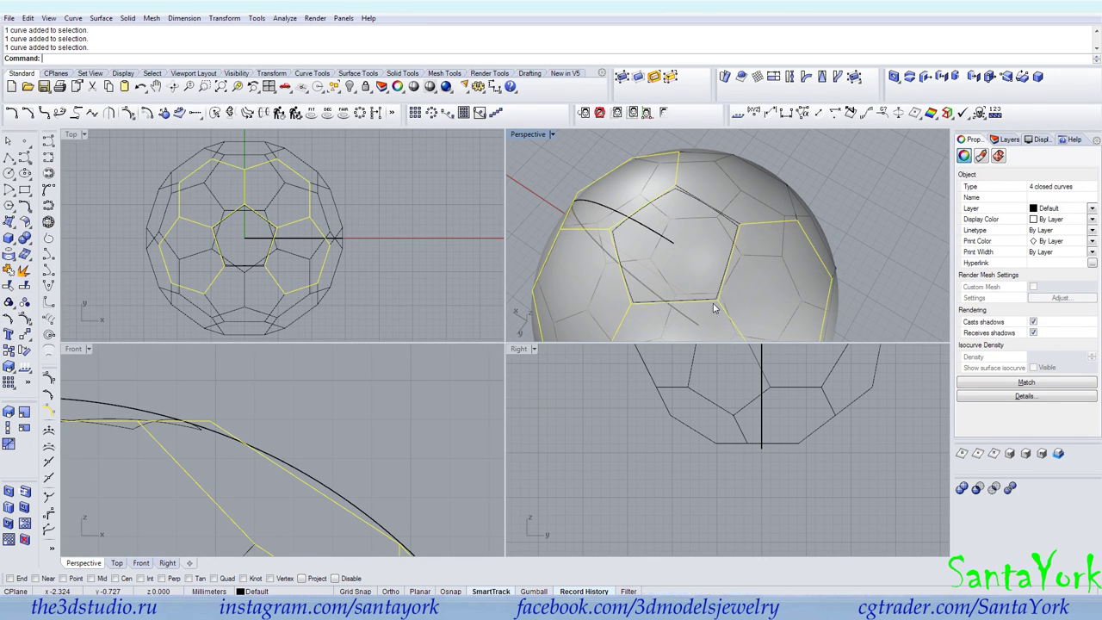
key(ctrl+g)
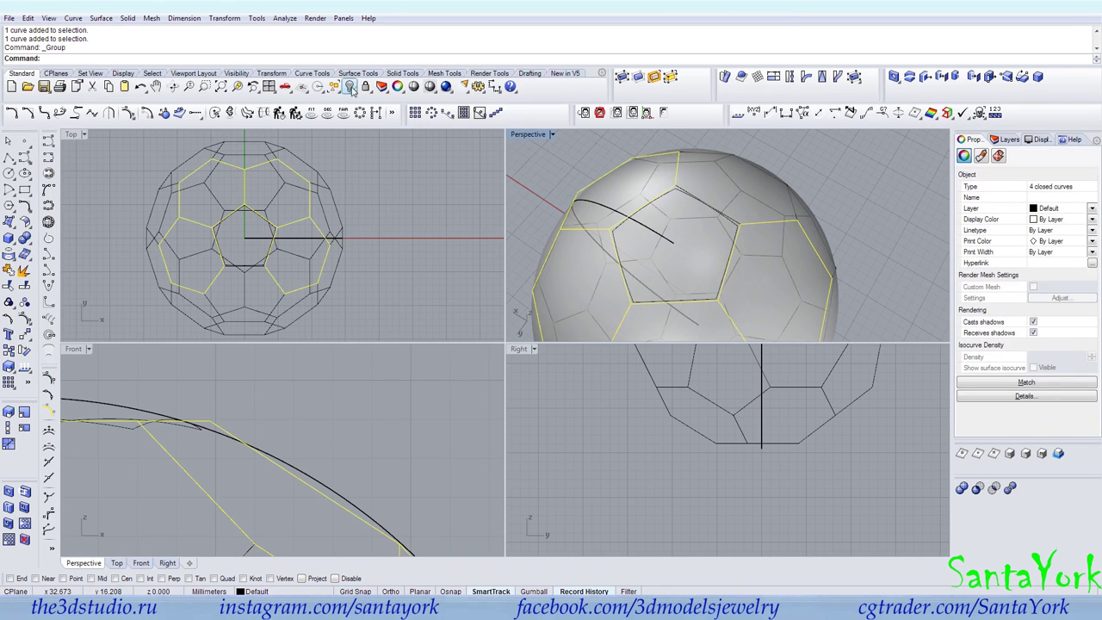
click(351, 87)
Offset the remaining hexagon beside the top pentagon 0.1 mm inward on the sphere surface and hide the original.
click(765, 221)
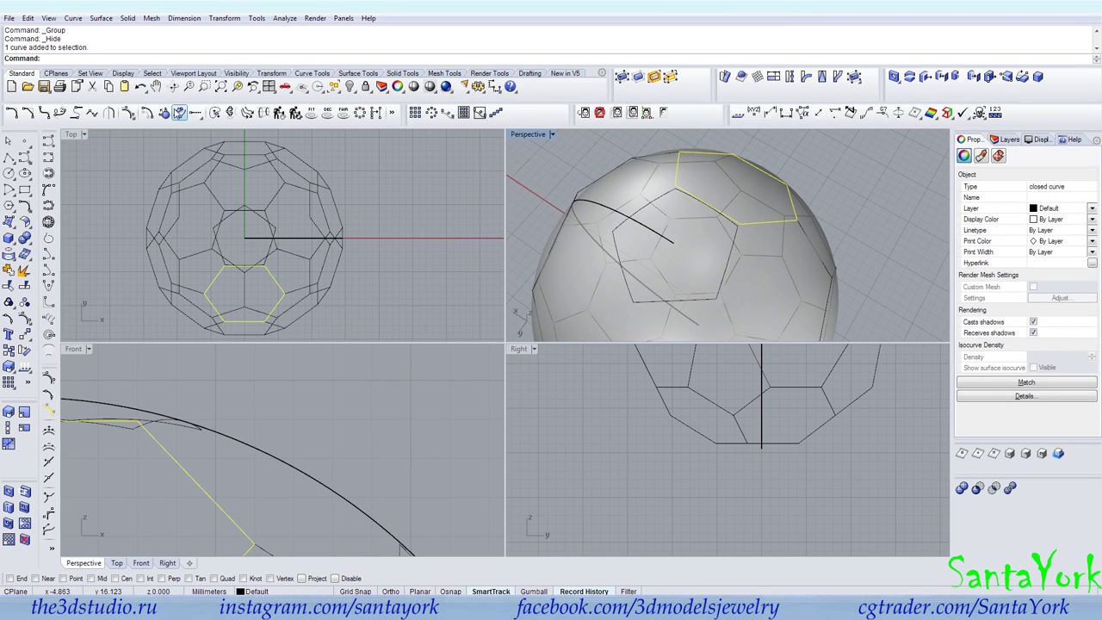
click(179, 113)
click(758, 259)
key(Return)
right_drag(758, 260, 617, 244)
click(350, 87)
Polar-array the offset hexagon beside the top pentagon into 5 items around the origin through 360 degrees.
right_drag(689, 241, 642, 211)
click(724, 198)
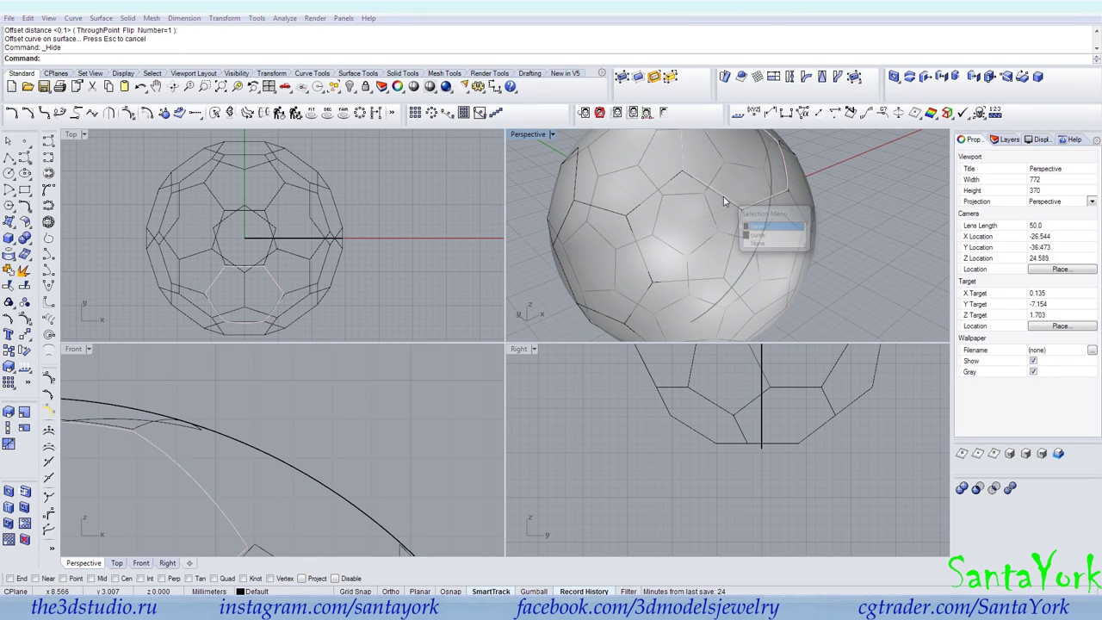
click(272, 203)
right_drag(667, 225, 750, 265)
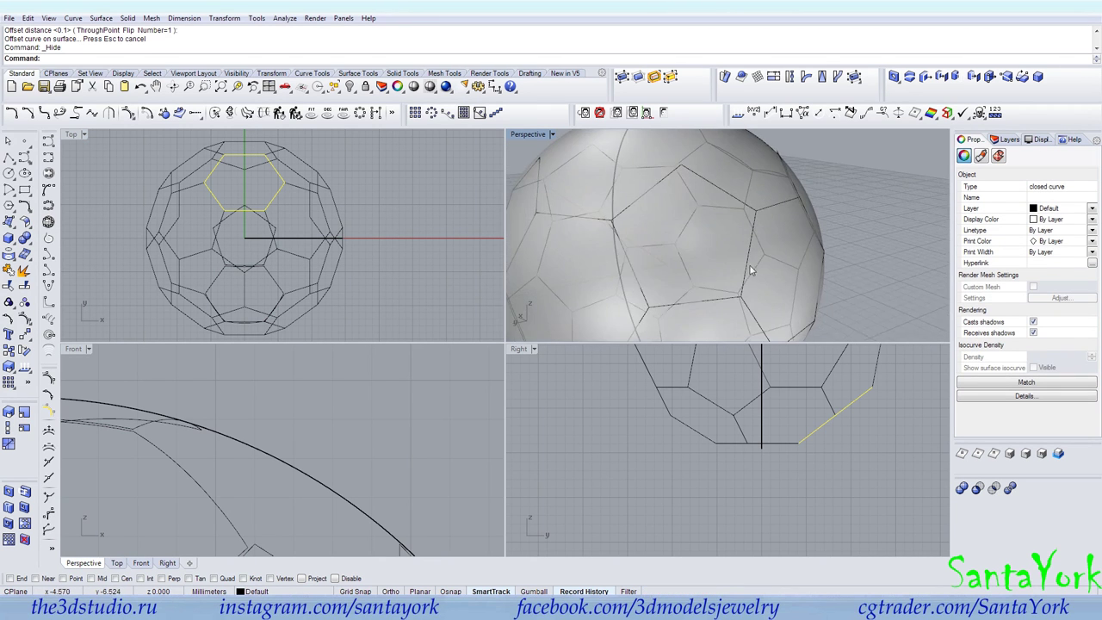
scroll(751, 270, down, 5)
right_drag(737, 223, 571, 295)
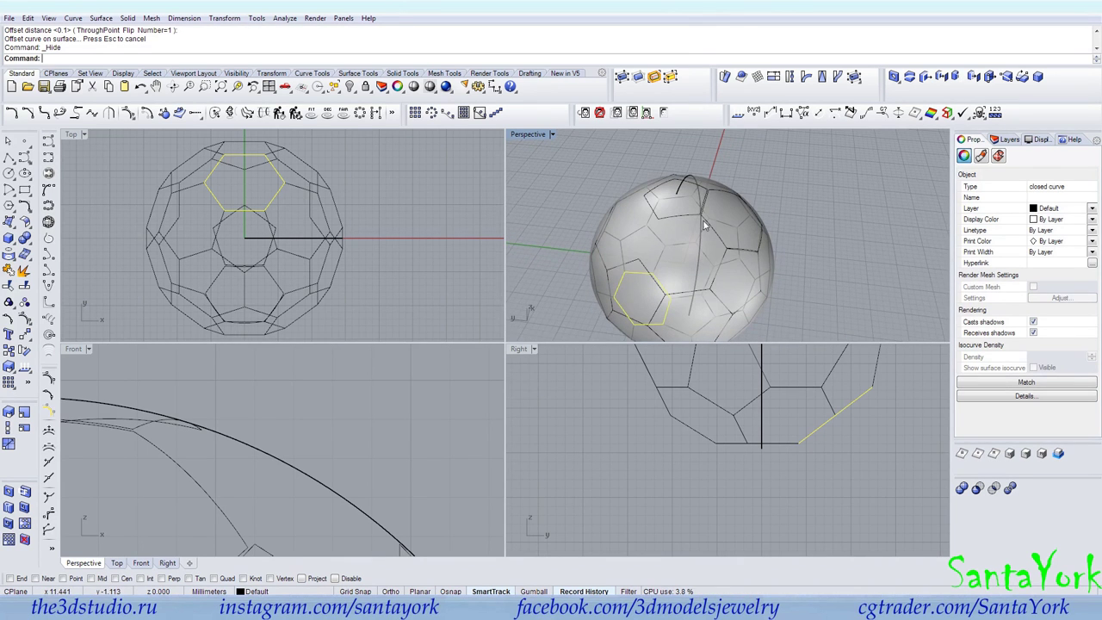
click(712, 195)
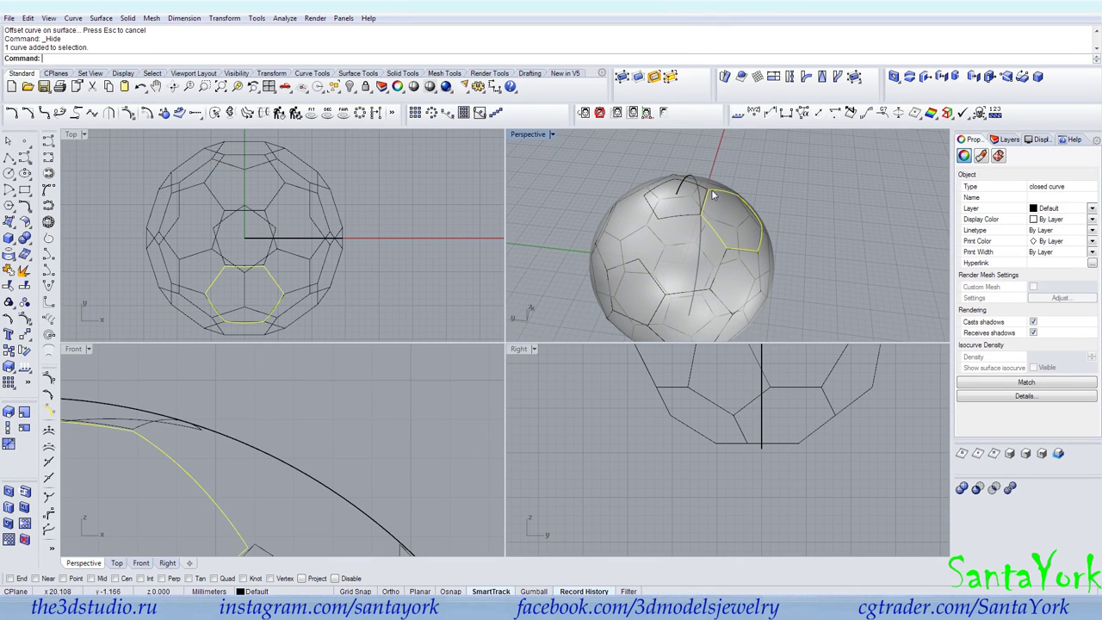
click(432, 113)
text(0)
key(Return)
key(Return)
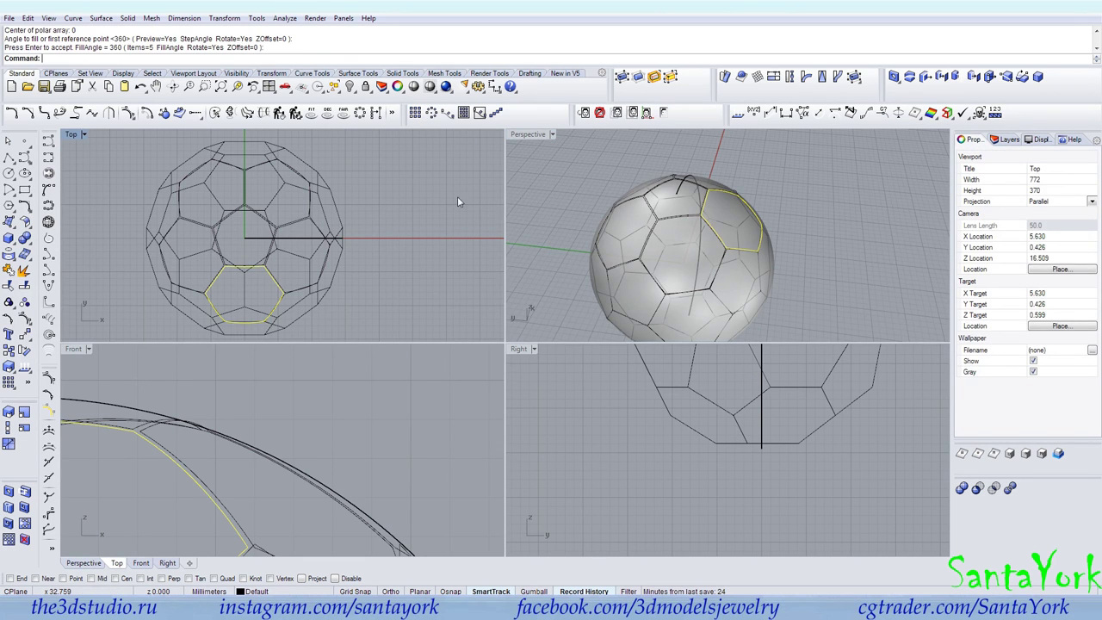
Group the five arrayed hexagons together with the offset top pentagon.
scroll(671, 218, up, 6)
shift+click(685, 217)
shift+click(629, 221)
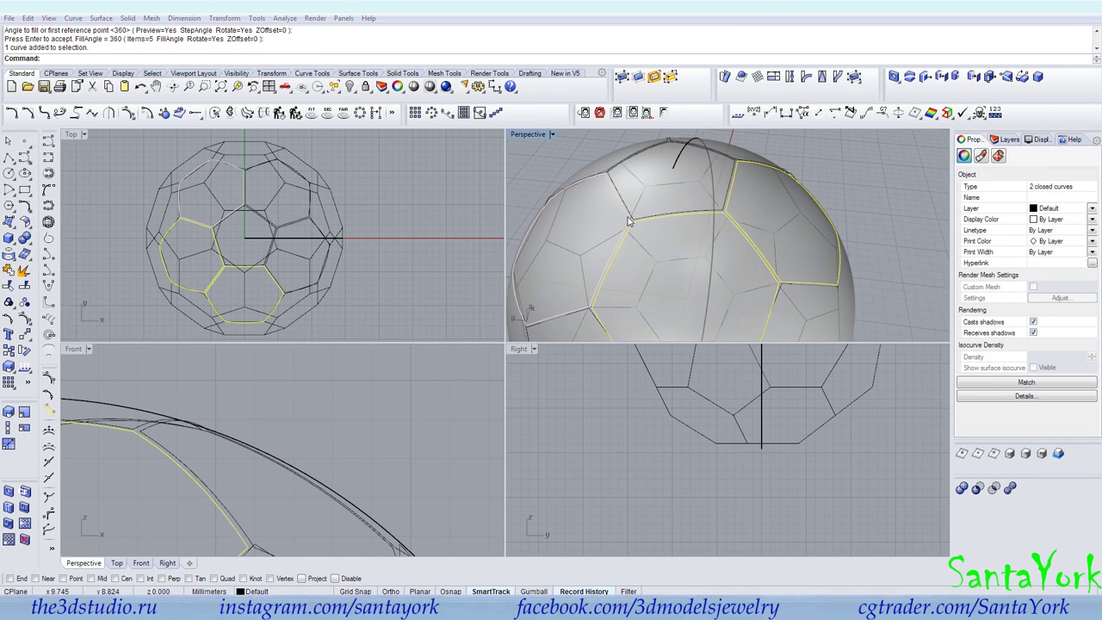
shift+click(606, 175)
shift+click(603, 175)
right_drag(590, 199, 731, 173)
shift+click(737, 167)
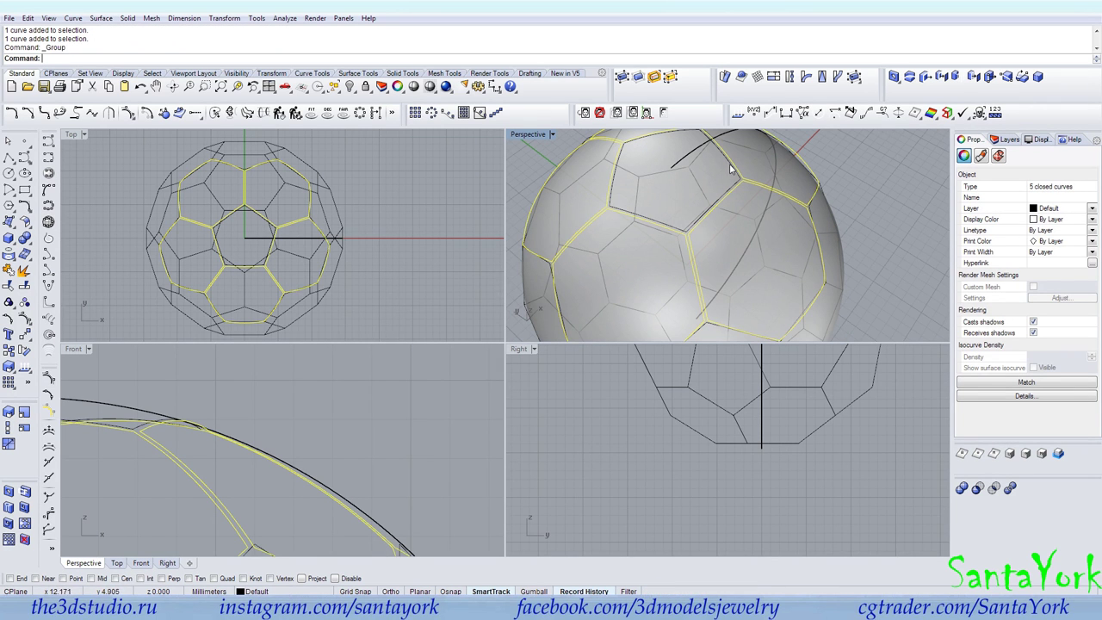
shift+click(729, 170)
scroll(730, 169, down, 6)
right_drag(730, 169, 656, 189)
scroll(793, 254, up, 3)
key(Escape)
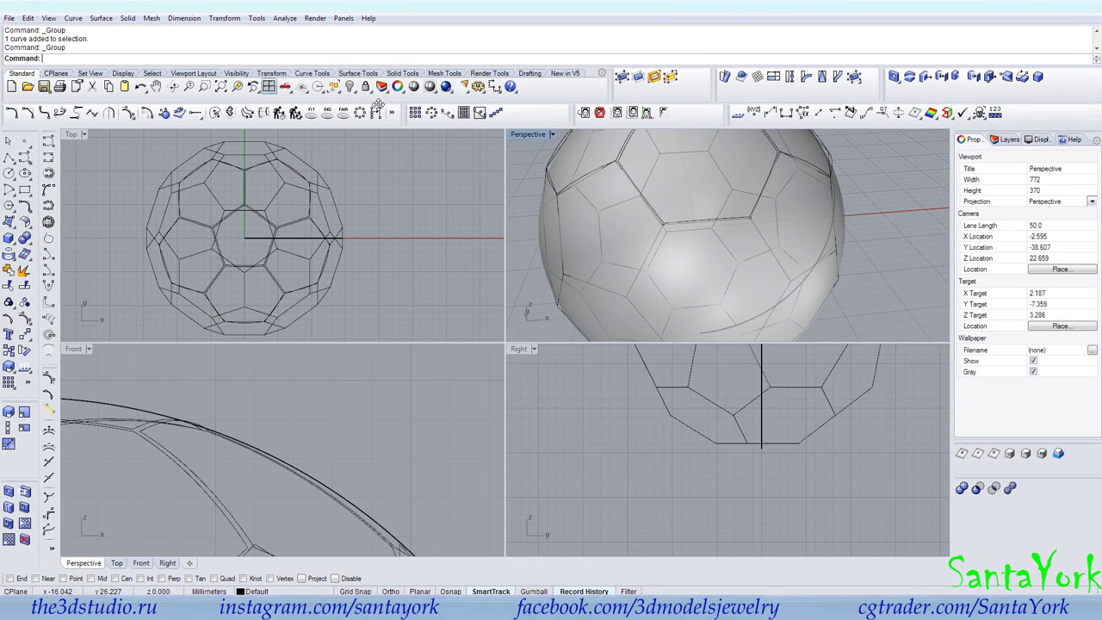
Offset one hexagon in the ring below the grouped cap 0.1 mm on the sphere surface.
click(739, 229)
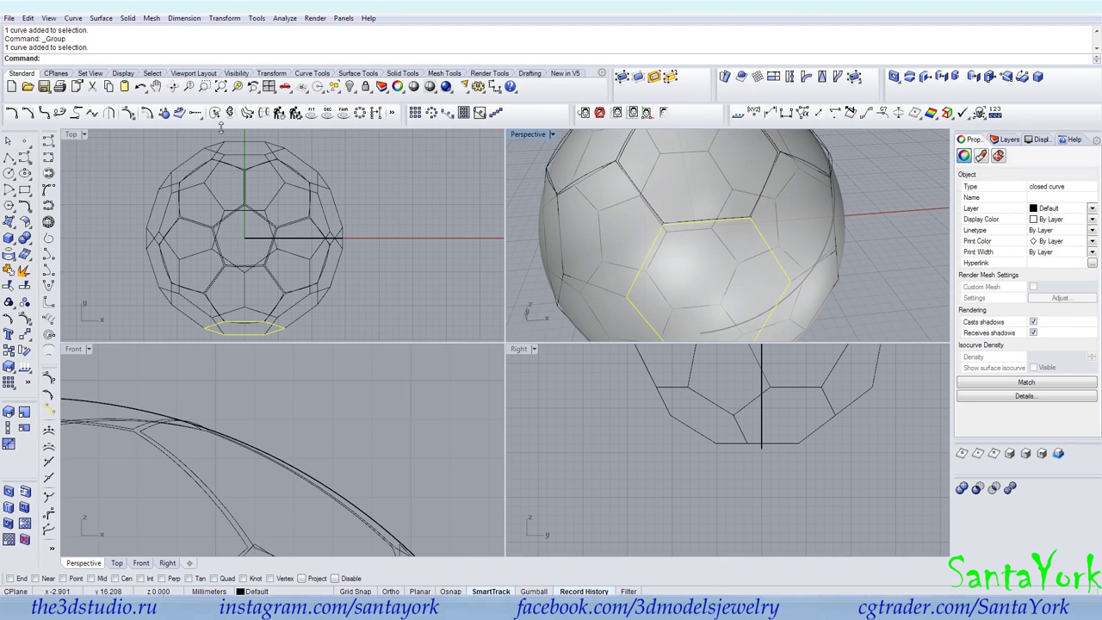
click(178, 112)
click(770, 272)
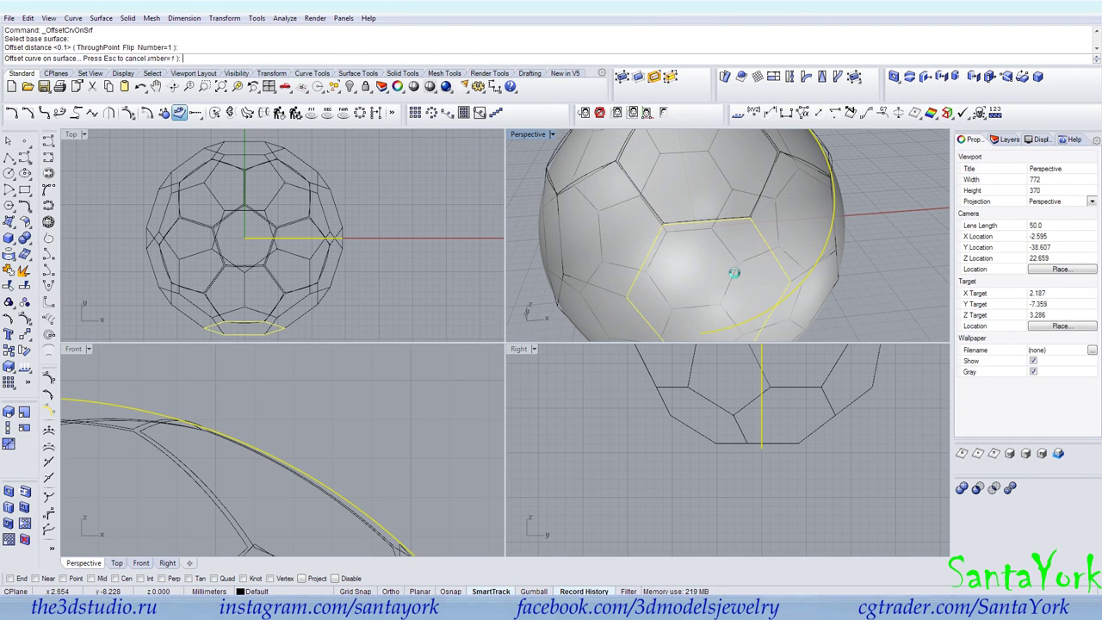
key(Return)
Group the five original hexagons of the upper middle ring and hide the group.
right_drag(639, 258, 620, 231)
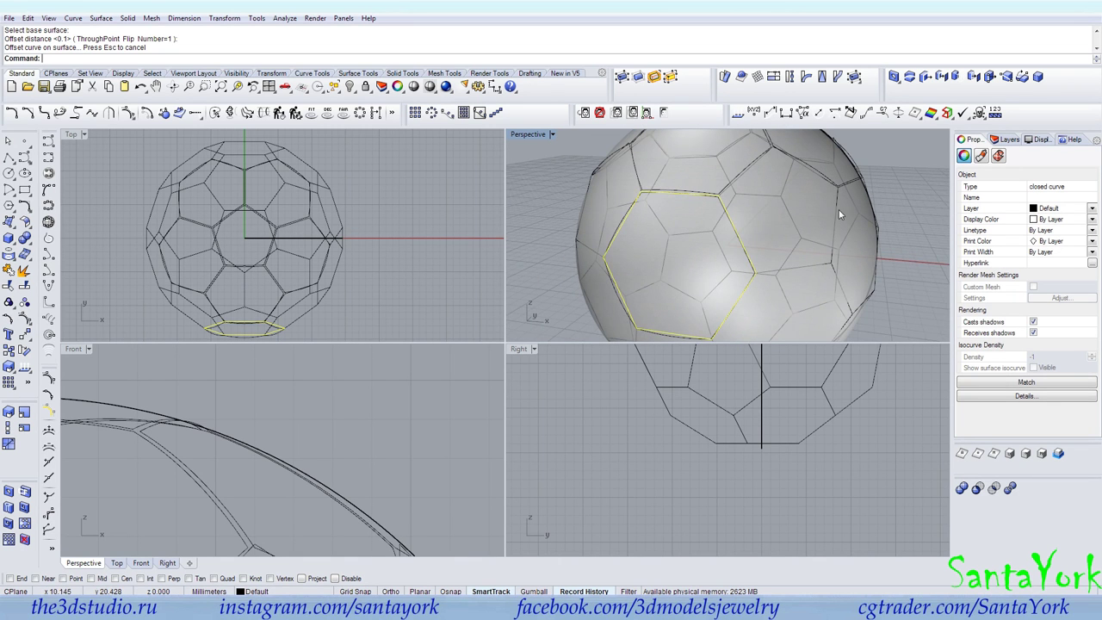
shift+click(853, 186)
right_drag(852, 185, 696, 239)
scroll(700, 239, down, 4)
right_drag(846, 235, 798, 246)
scroll(797, 247, up, 3)
shift+click(804, 234)
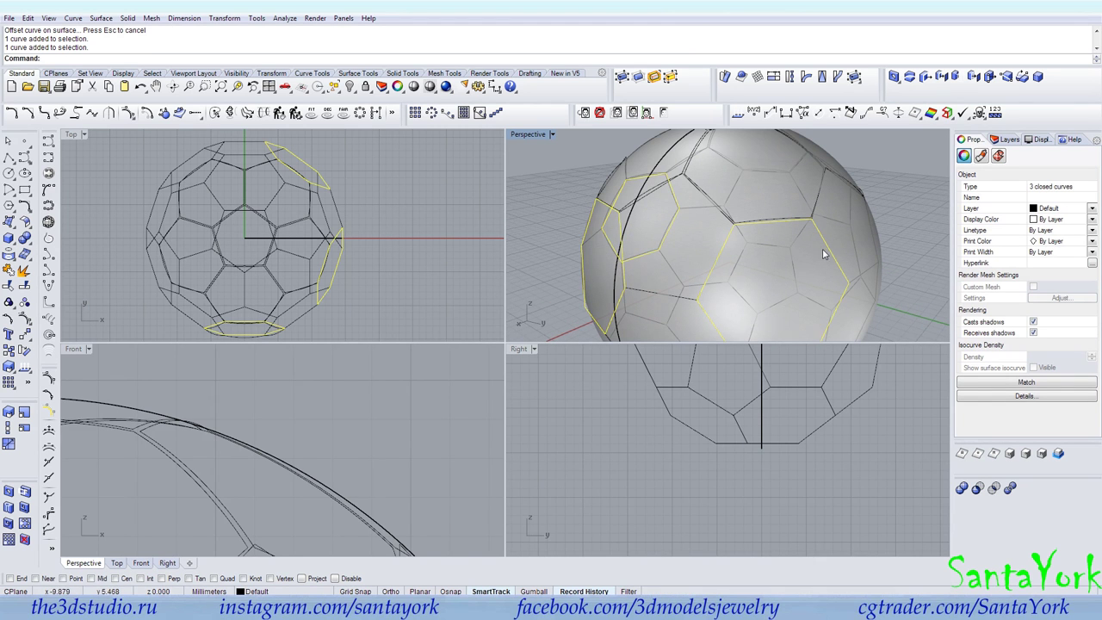
scroll(305, 433, down, 5)
right_drag(739, 256, 608, 252)
shift+click(785, 218)
right_drag(784, 217, 716, 244)
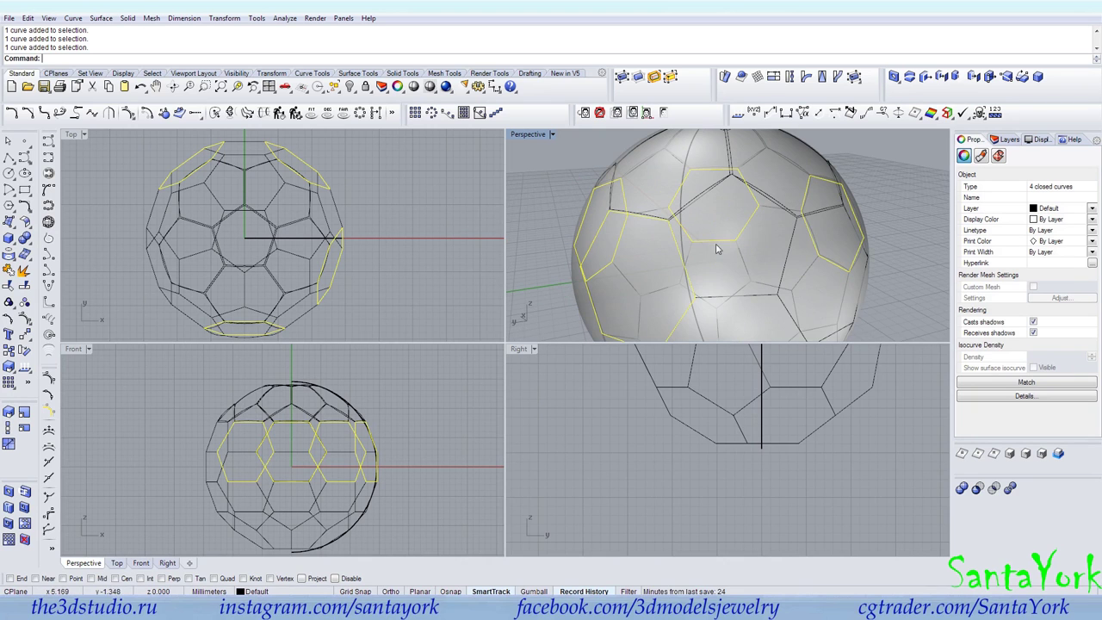
shift+click(824, 213)
key(ctrl+g)
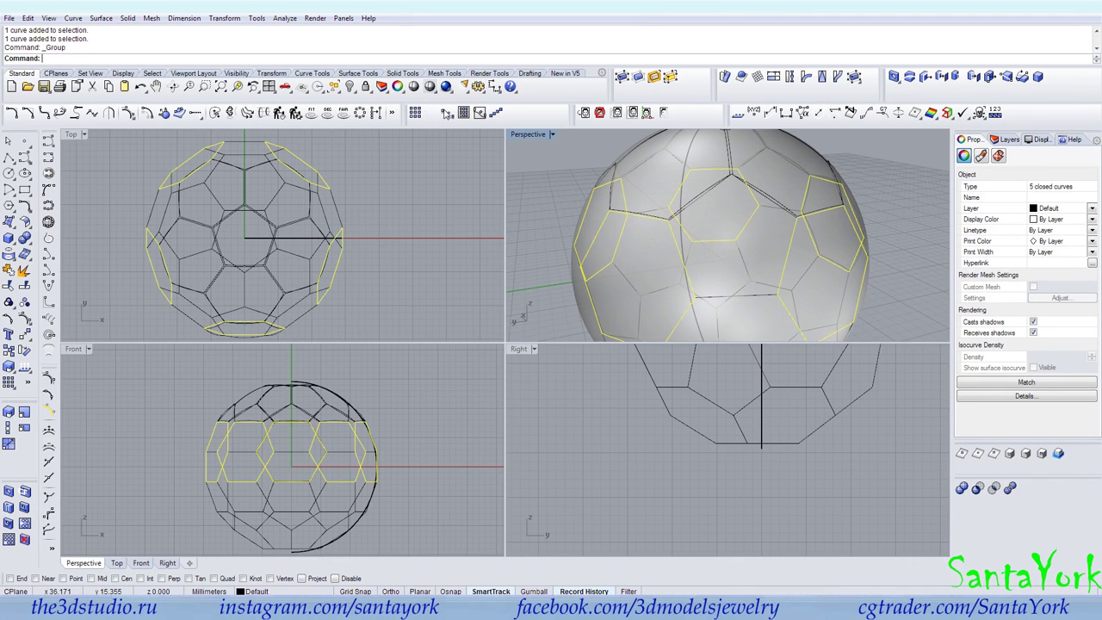
click(348, 86)
Group four of the five original pentagons in the upper ring.
right_drag(814, 285, 624, 263)
scroll(763, 246, down, 4)
click(727, 251)
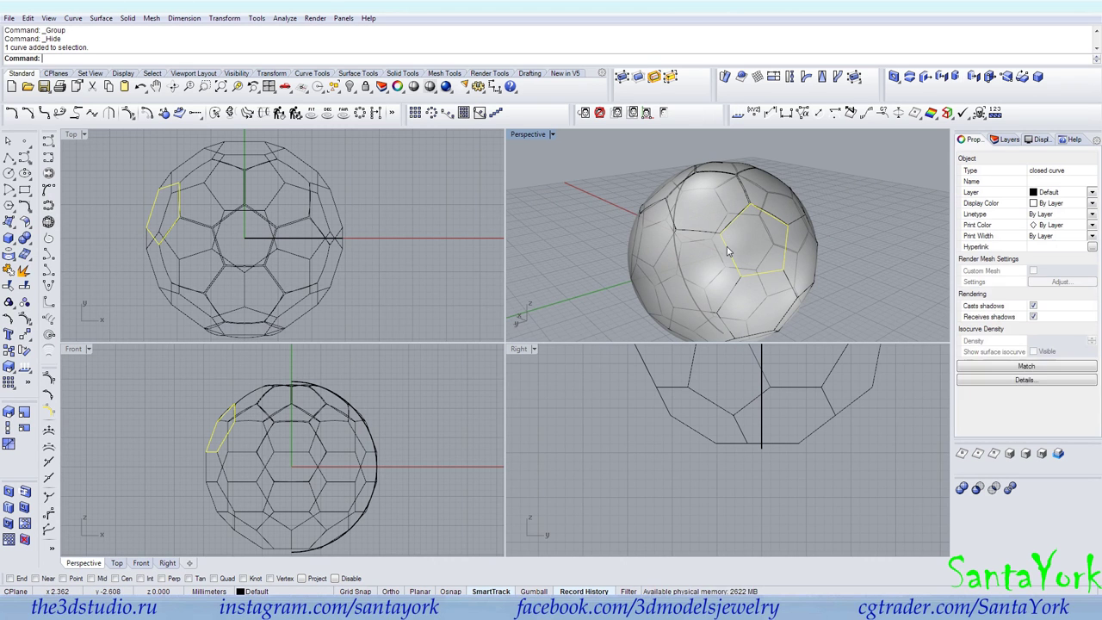
shift+click(666, 245)
ctrl+click(665, 245)
right_drag(668, 248, 769, 282)
shift+click(763, 256)
shift+click(791, 260)
shift+click(809, 254)
key(ctrl+g)
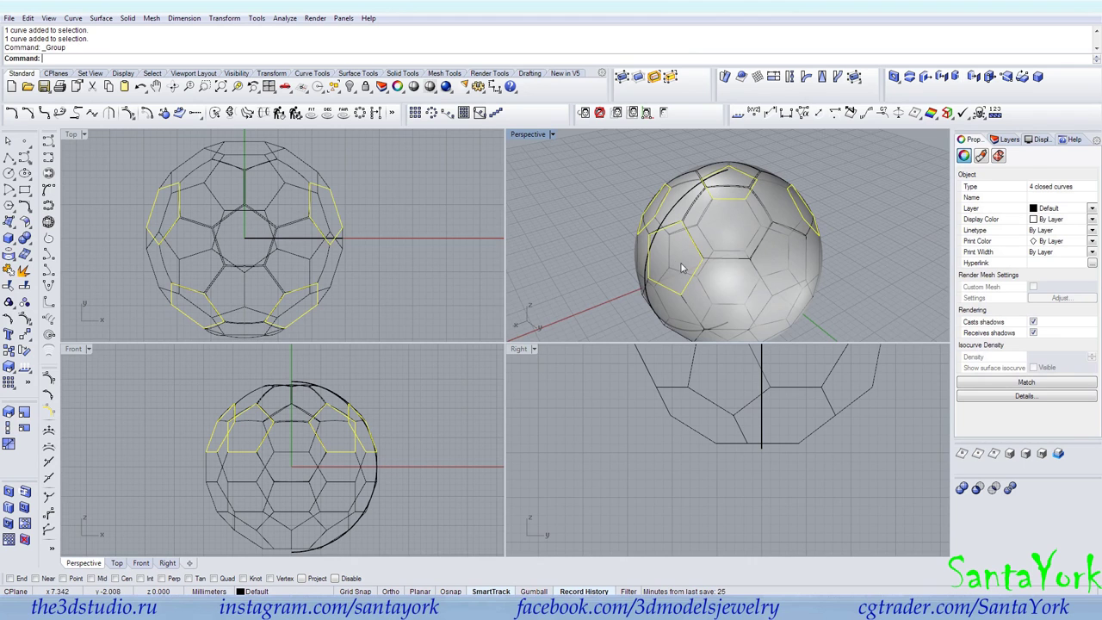
Offset the remaining upper-ring pentagon 0.1 mm on the sphere surface with the direction flipped.
scroll(758, 269, up, 2)
click(753, 264)
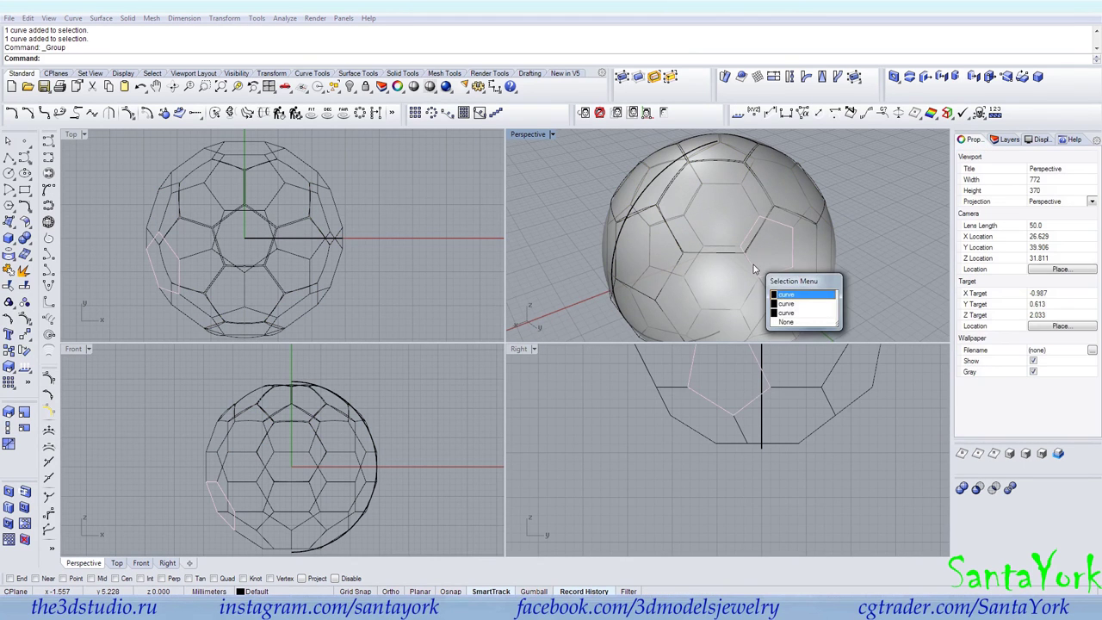
click(794, 308)
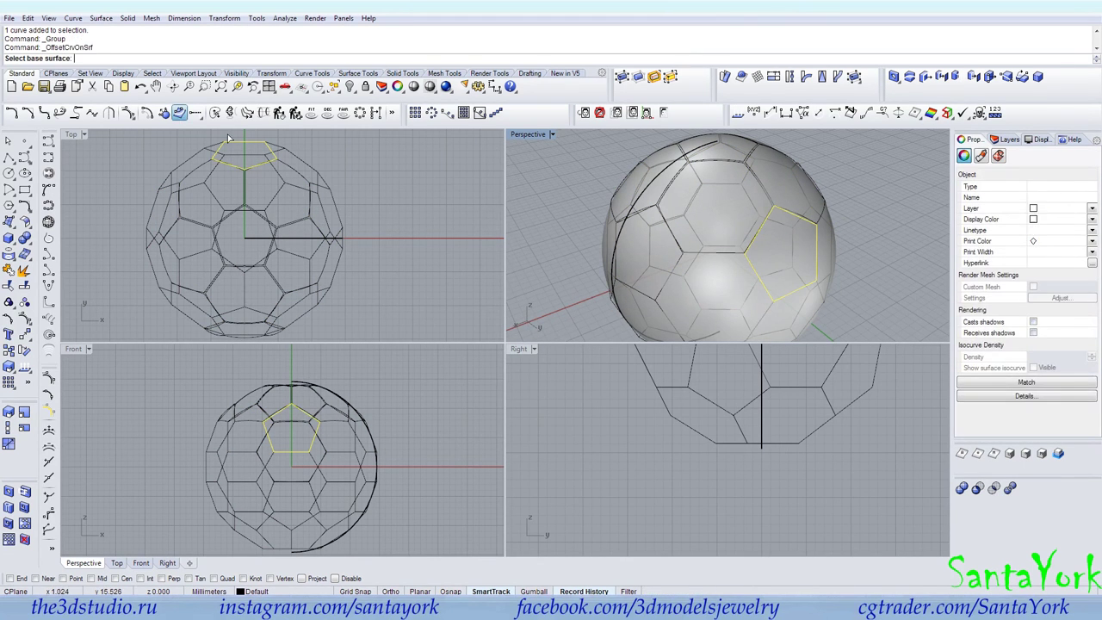
click(178, 114)
click(772, 252)
click(132, 58)
key(Return)
Group the original upper-ring pentagons together and hide them, keeping the offset copy.
shift+click(679, 262)
click(380, 85)
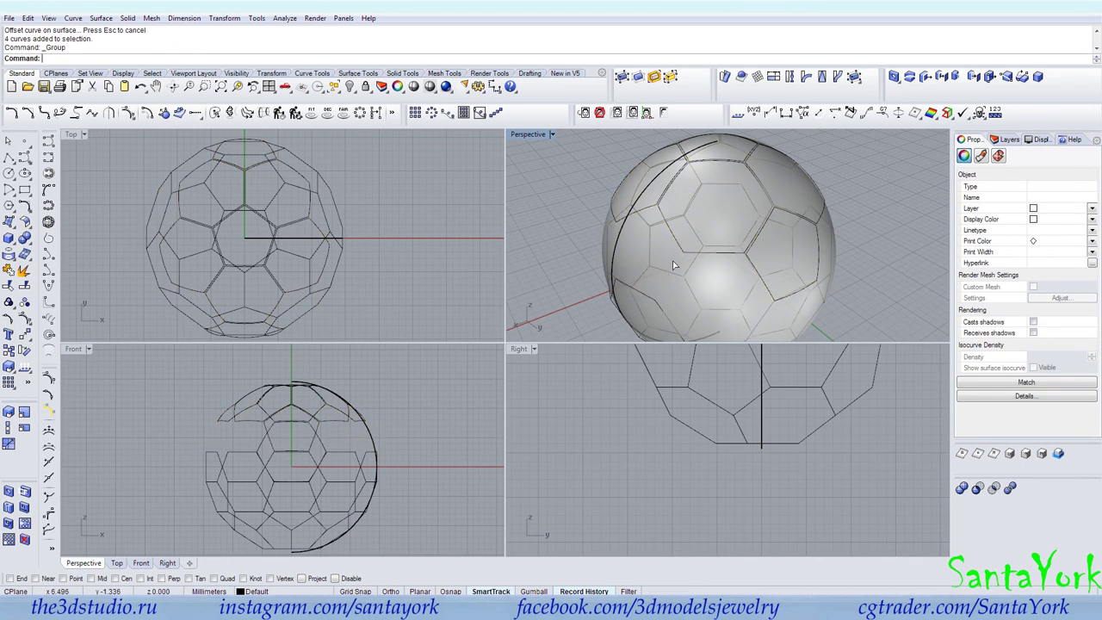
click(349, 90)
Offset the hexagon directly below the offset upper pentagon 0.1 mm on the sphere surface with the direction flipped.
right_drag(795, 318, 772, 291)
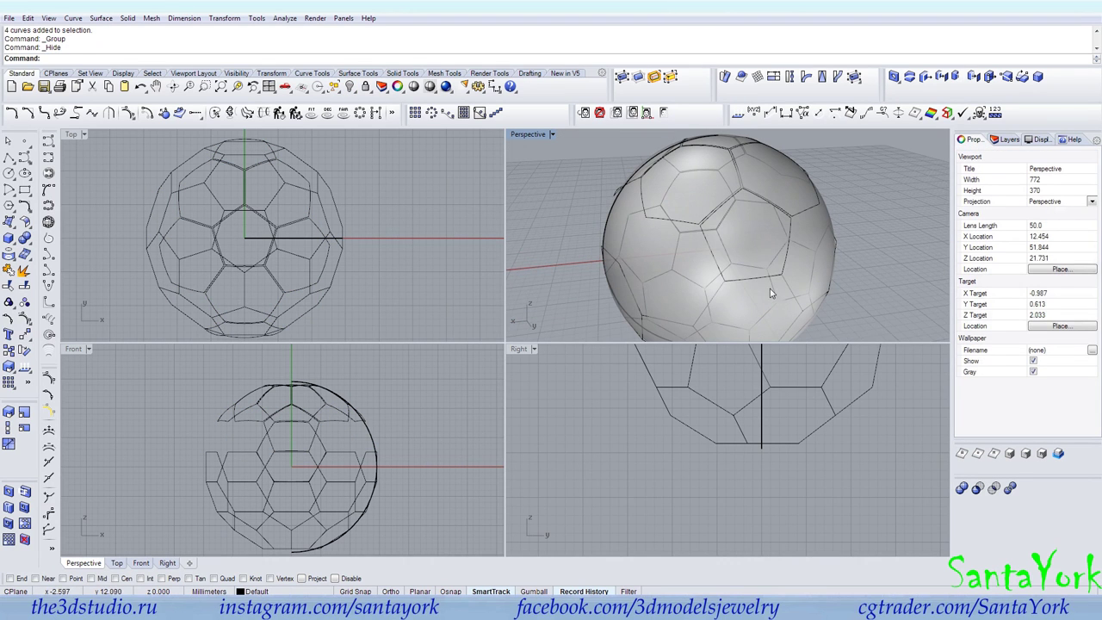
click(724, 291)
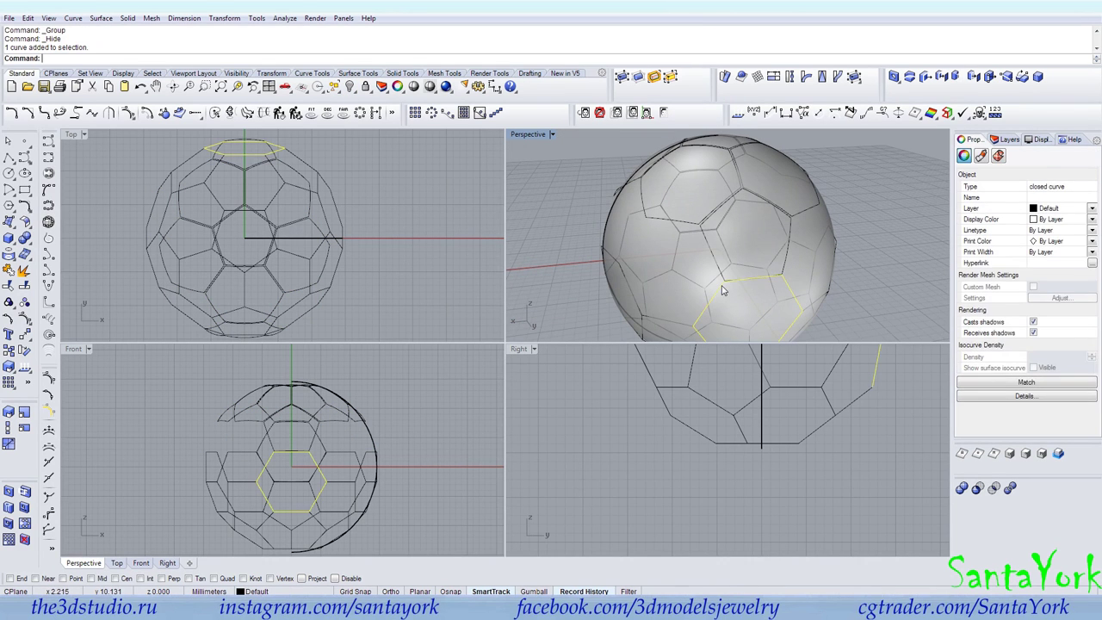
click(178, 114)
click(733, 312)
click(131, 57)
key(Return)
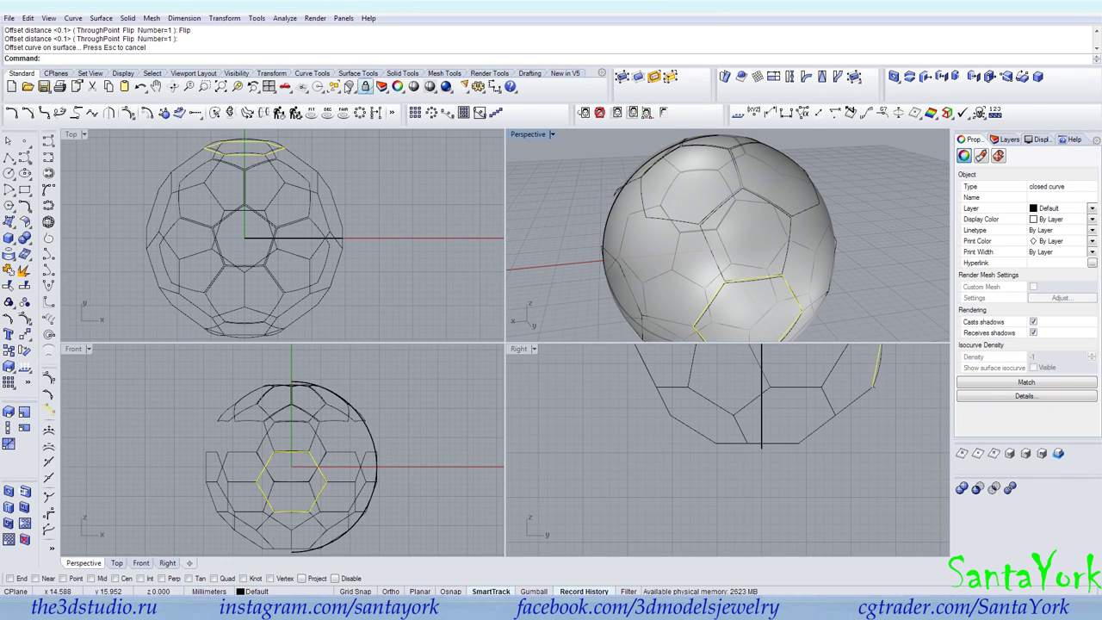
Group the five original hexagons of the lower middle ring and hide the group.
right_drag(633, 337, 675, 282)
shift+click(675, 282)
right_drag(596, 279, 745, 280)
shift+click(649, 267)
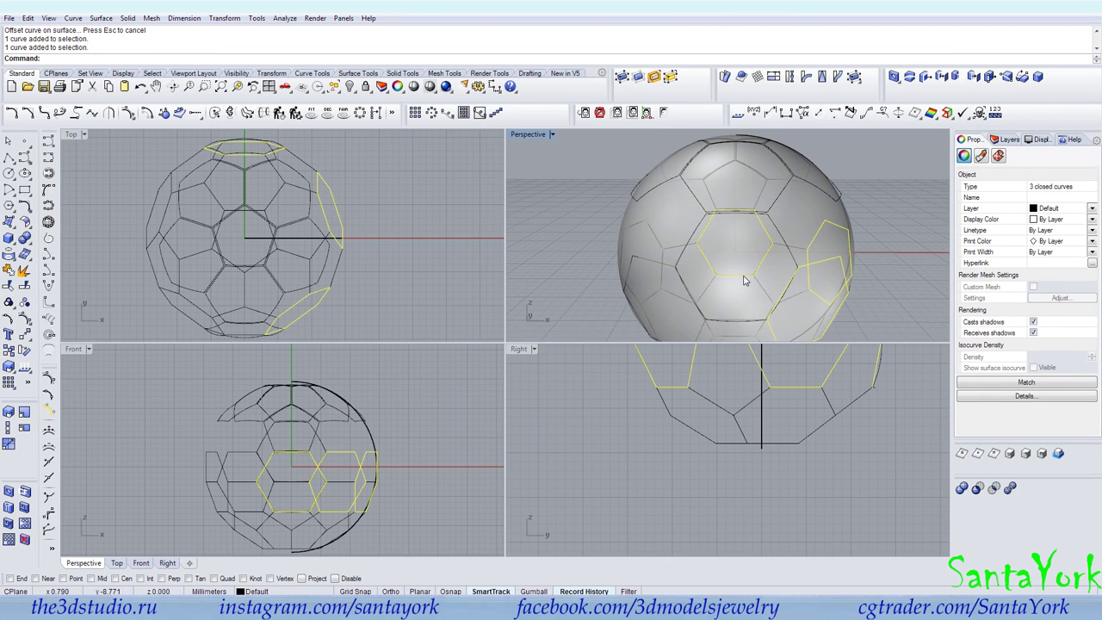
shift+click(666, 271)
right_drag(674, 270, 711, 266)
shift+click(678, 272)
key(ctrl+g)
click(349, 86)
Offset one hexagon of the lowest ring on the sphere's underside 0.1 mm on the sphere surface.
scroll(778, 300, down, 2)
right_drag(778, 301, 834, 189)
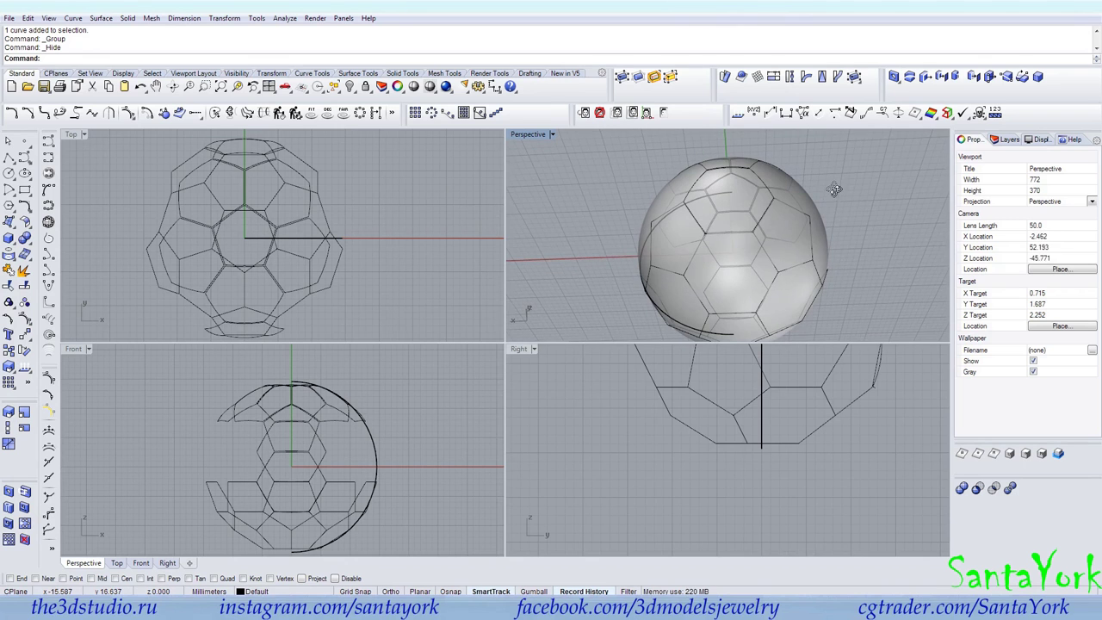
click(772, 261)
click(806, 295)
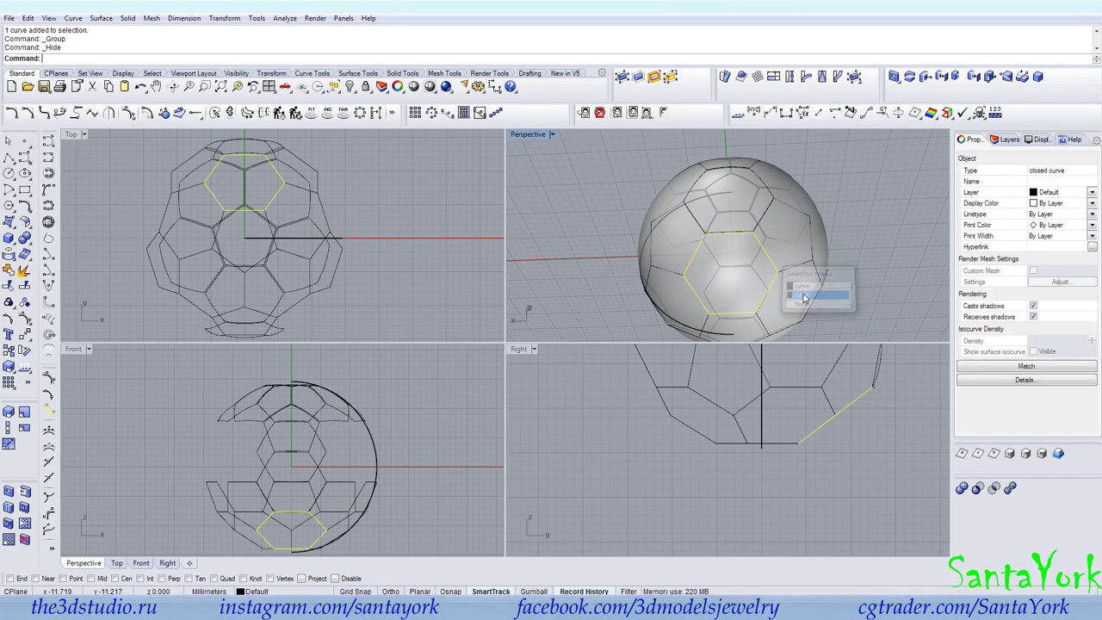
click(181, 113)
click(732, 259)
key(Return)
Group the original polygons on the sphere's underside around the lowest hexagon ring and hide them.
right_drag(800, 281, 745, 268)
shift+click(775, 225)
right_drag(774, 225, 684, 261)
shift+click(770, 220)
right_drag(770, 220, 673, 242)
shift+click(752, 216)
shift+click(750, 233)
right_drag(776, 255, 684, 257)
click(349, 87)
click(350, 87)
Group four of the five original pentagons in the lower ring.
right_drag(738, 267, 706, 286)
right_drag(683, 247, 706, 241)
click(732, 238)
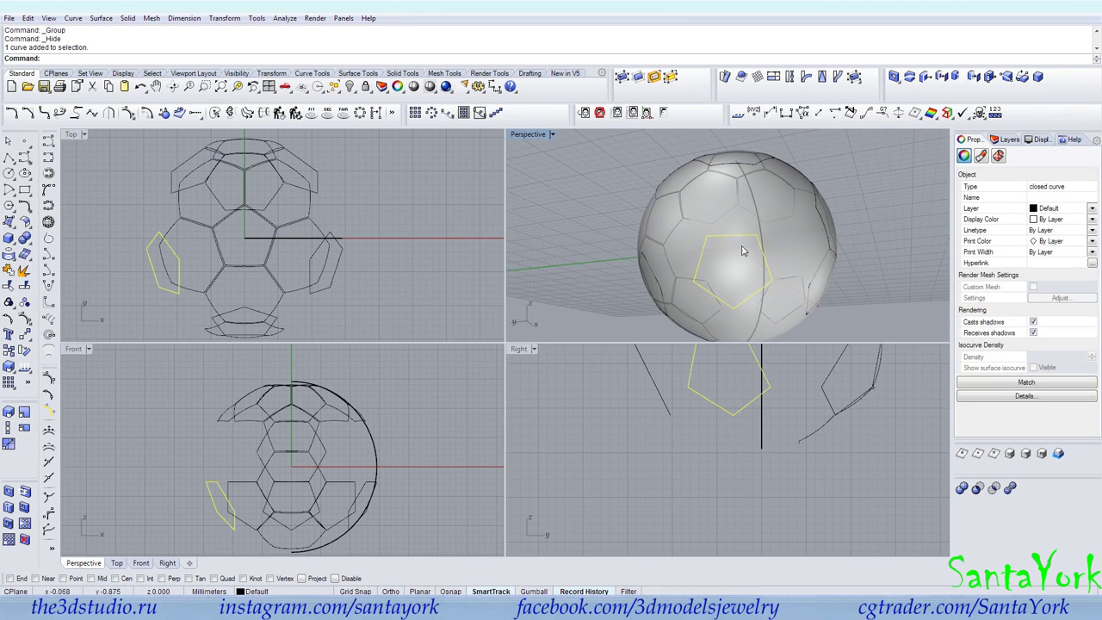
shift+click(821, 270)
ctrl+click(821, 269)
right_drag(680, 277, 858, 271)
shift+click(723, 256)
shift+click(736, 280)
right_drag(736, 280, 699, 275)
shift+click(713, 269)
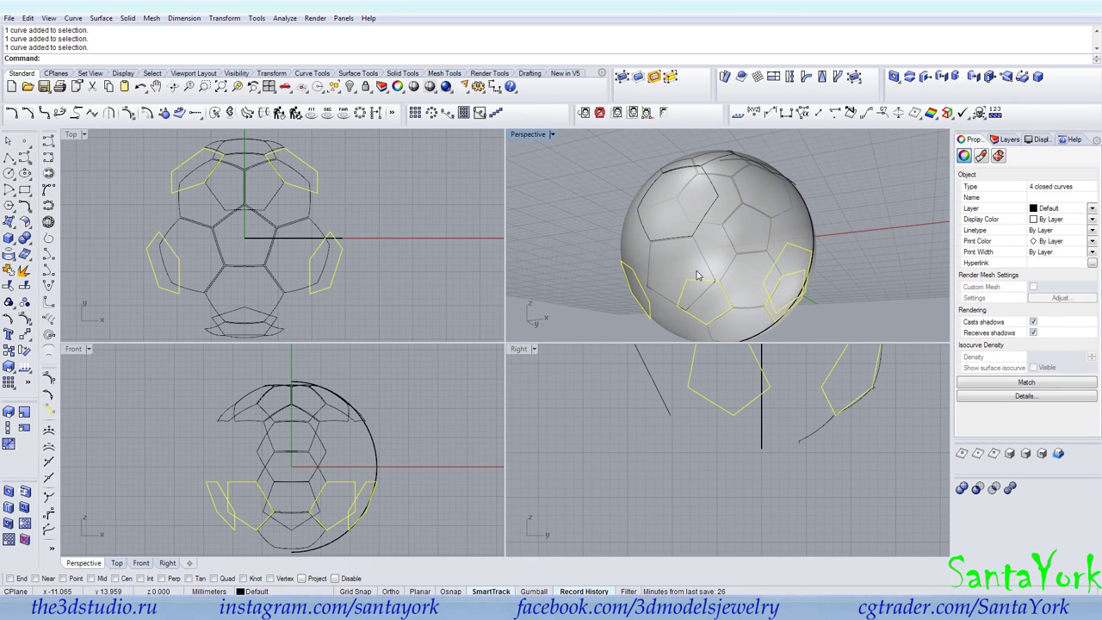
key(ctrl+g)
Offset the remaining lower-ring pentagon 0.1 mm on the sphere surface with the direction flipped.
click(698, 246)
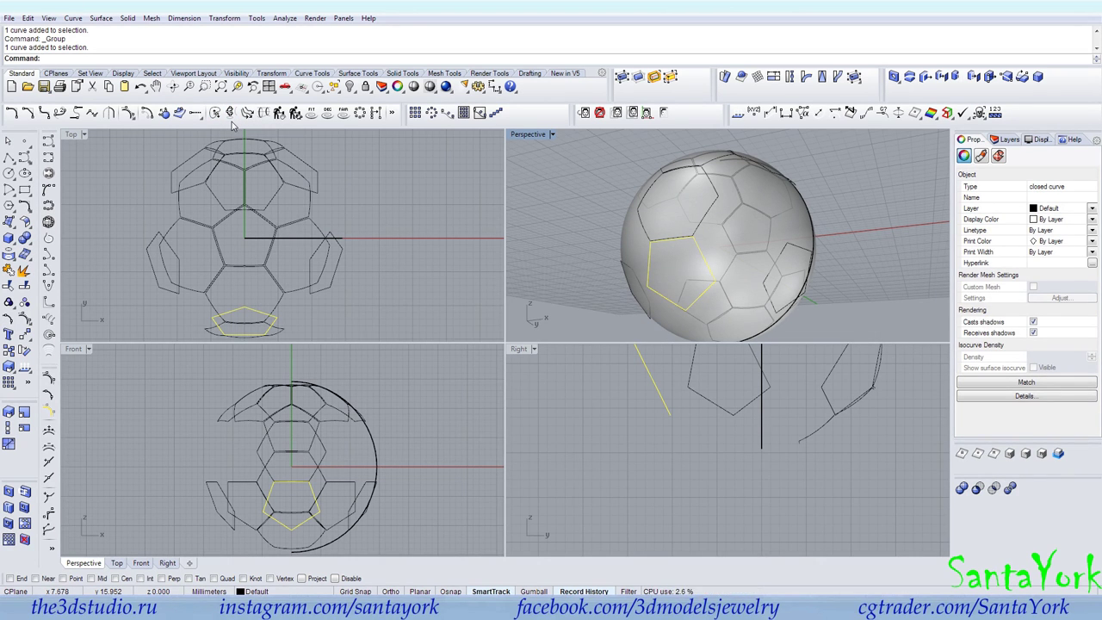
click(179, 113)
click(730, 317)
click(131, 58)
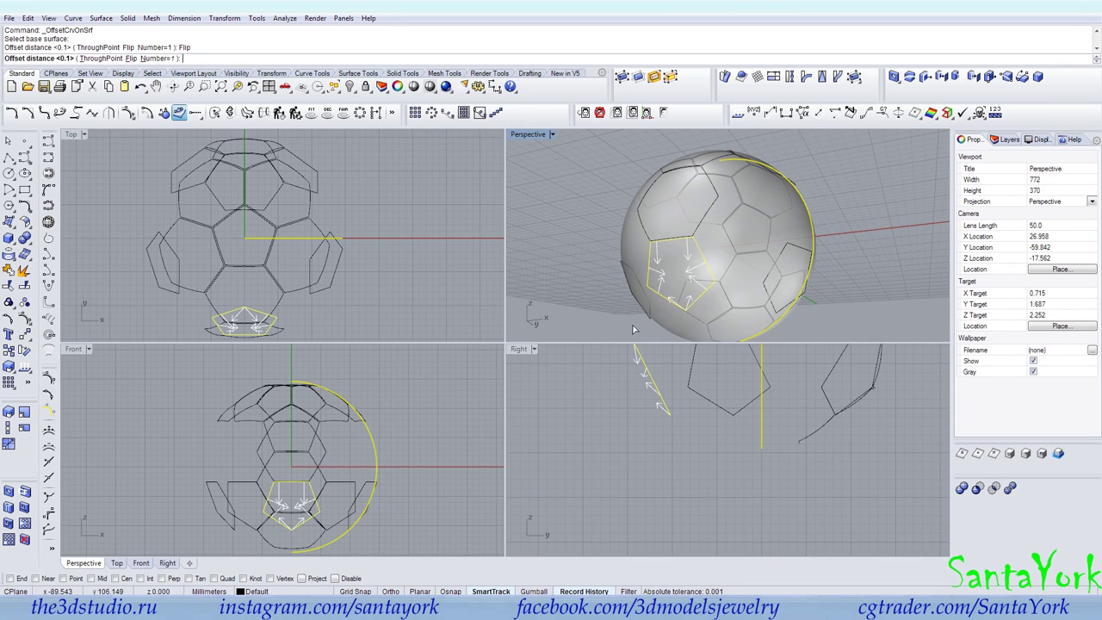
key(Return)
Group the original lower-ring pentagons together and hide them, keeping the offset copy.
right_drag(723, 259, 676, 260)
shift+click(663, 244)
key(ctrl+g)
click(349, 86)
right_drag(767, 280, 758, 229)
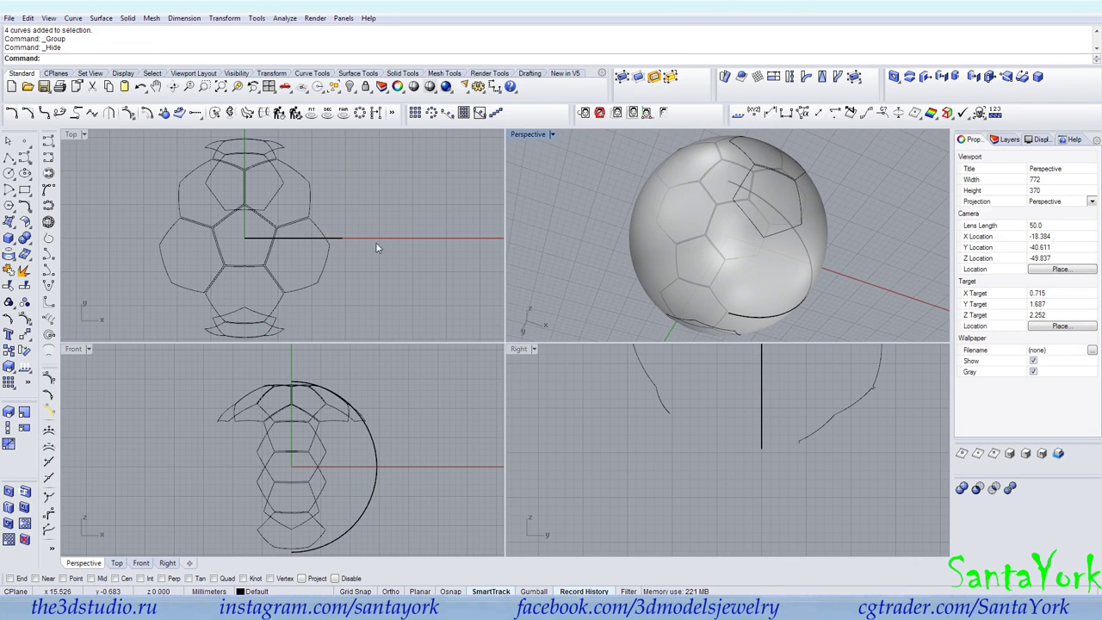
Ungroup the top pentagon and its five surrounding hexagons, and select only the pentagon.
click(257, 221)
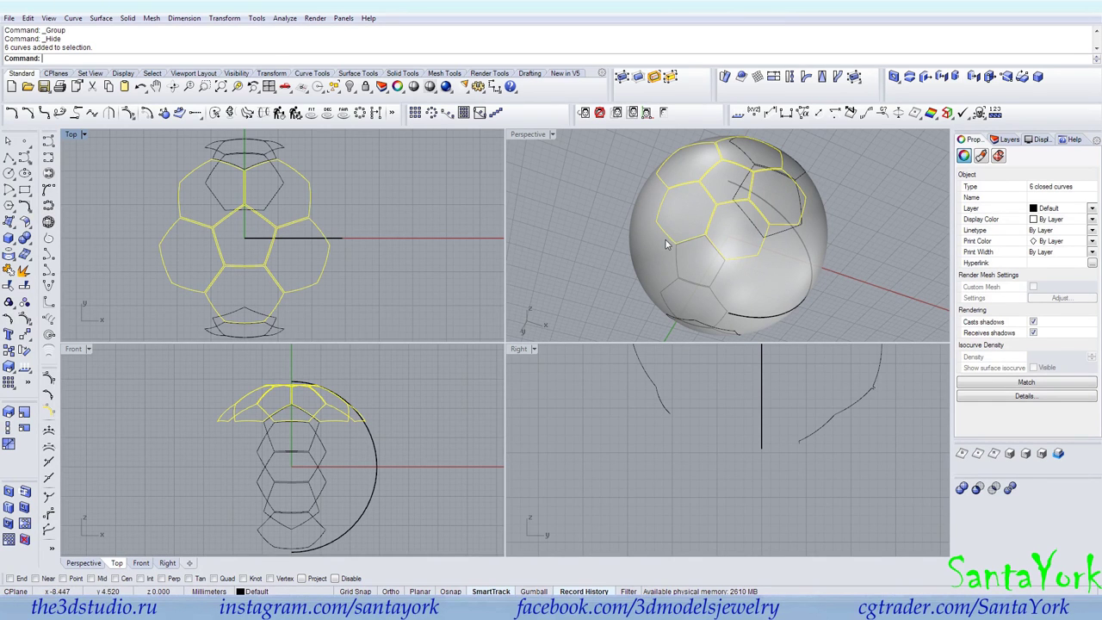
key(ctrl+shift+g)
click(734, 169)
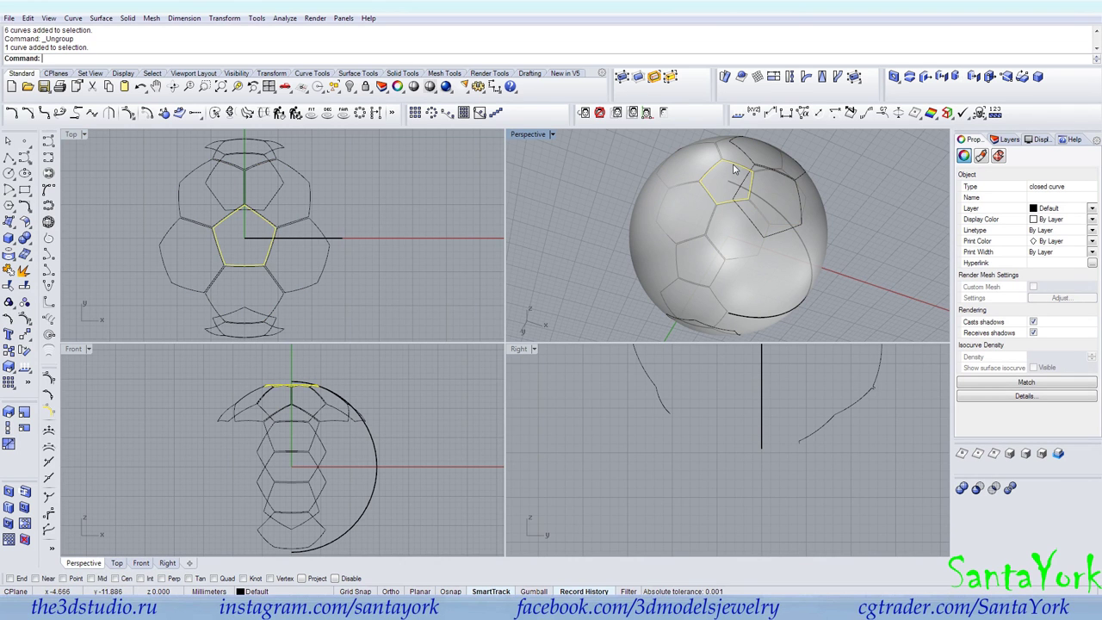
Try to mirror the top pentagon about the X axis in the Top view, and undo the mirror.
click(225, 18)
click(253, 115)
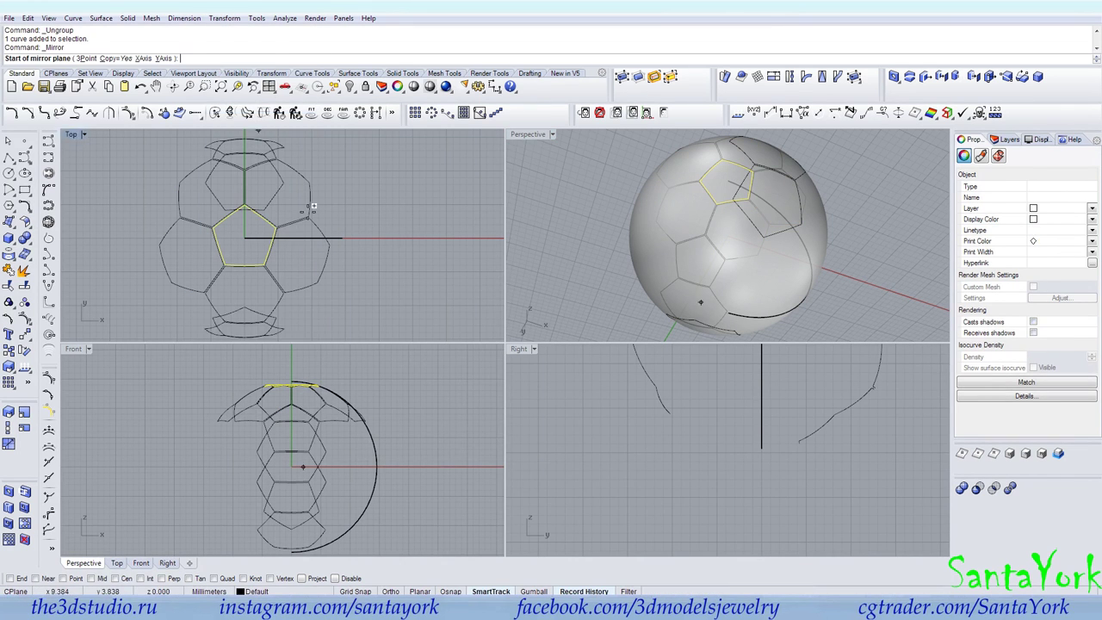
right_drag(450, 458, 453, 423)
click(71, 135)
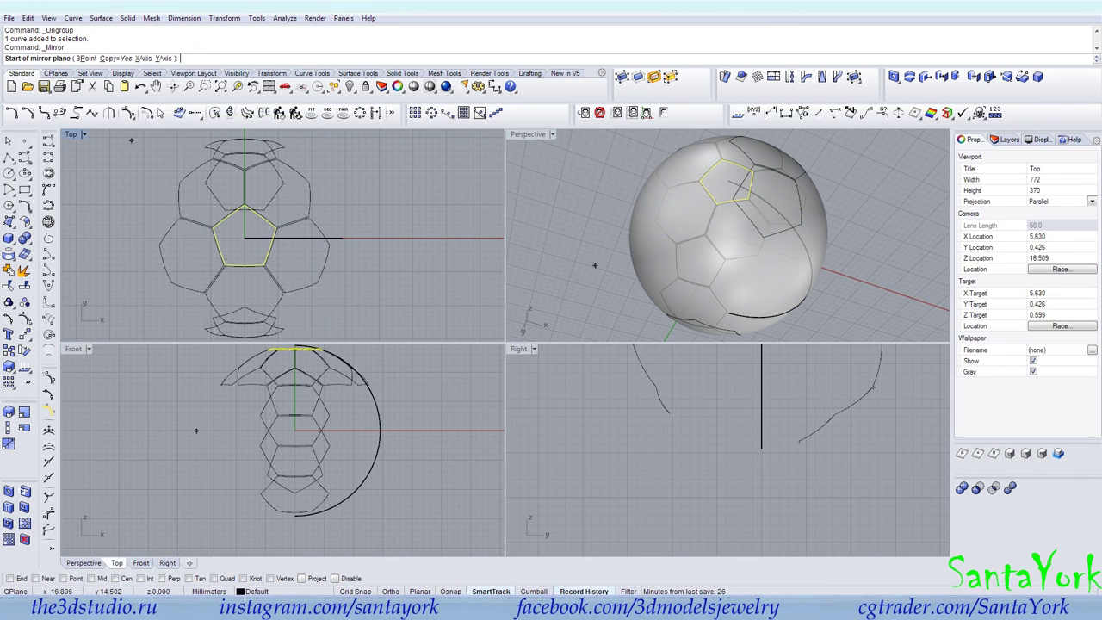
click(143, 59)
key(ctrl+z)
Mirror the top pentagon about the X axis in the Front view and rotate the mirrored copy 180 degrees about the origin in the Top view.
key(Return)
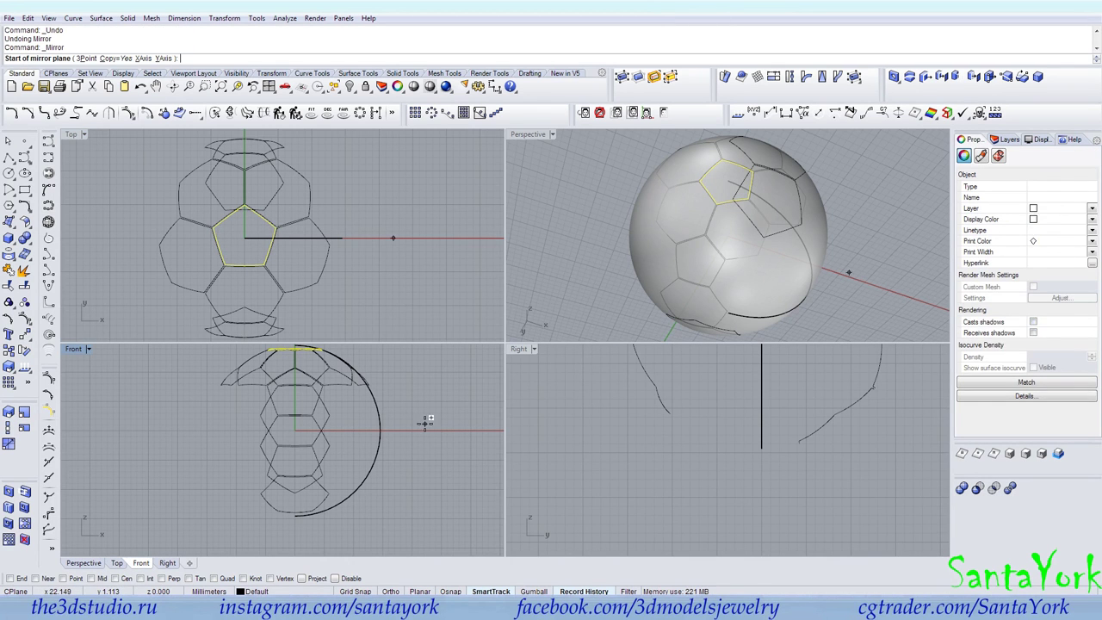
click(143, 58)
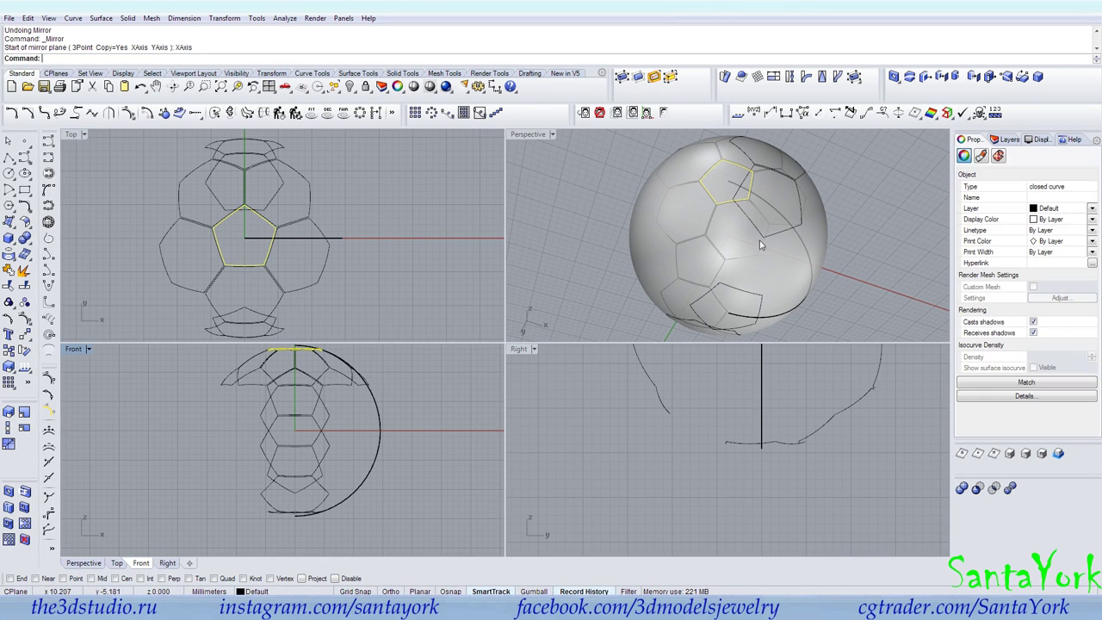
right_drag(736, 232, 855, 218)
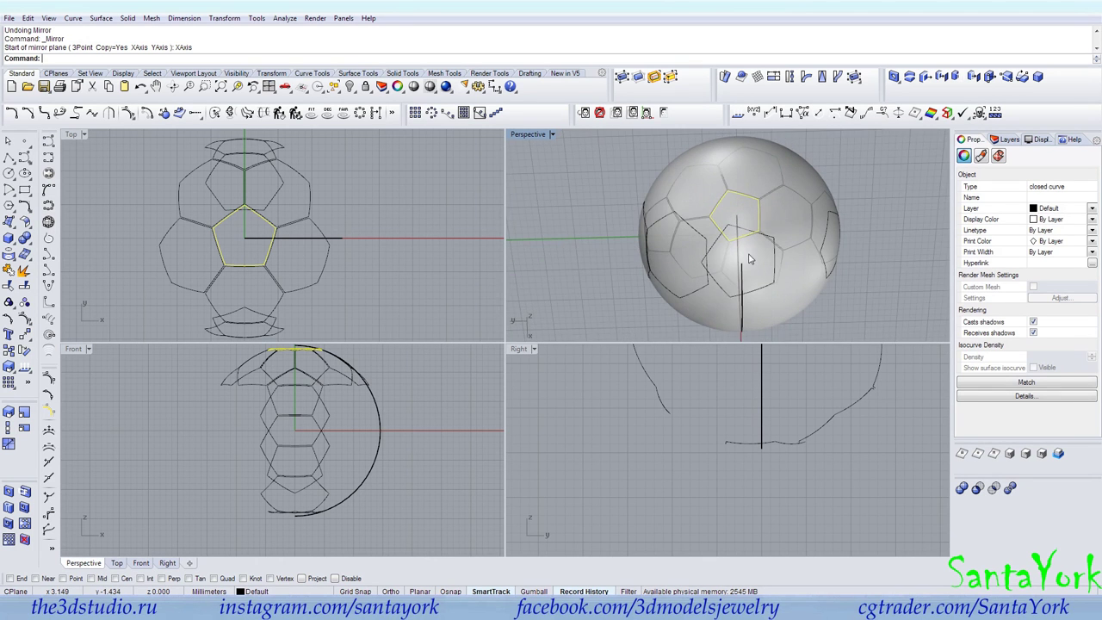
scroll(750, 252, up, 3)
click(690, 235)
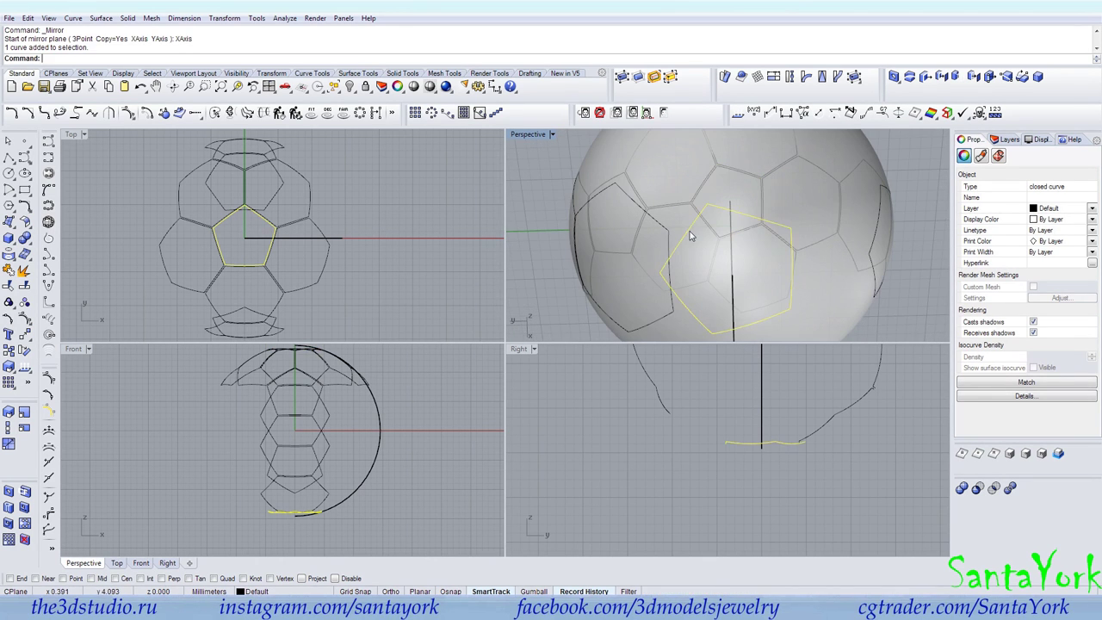
click(24, 350)
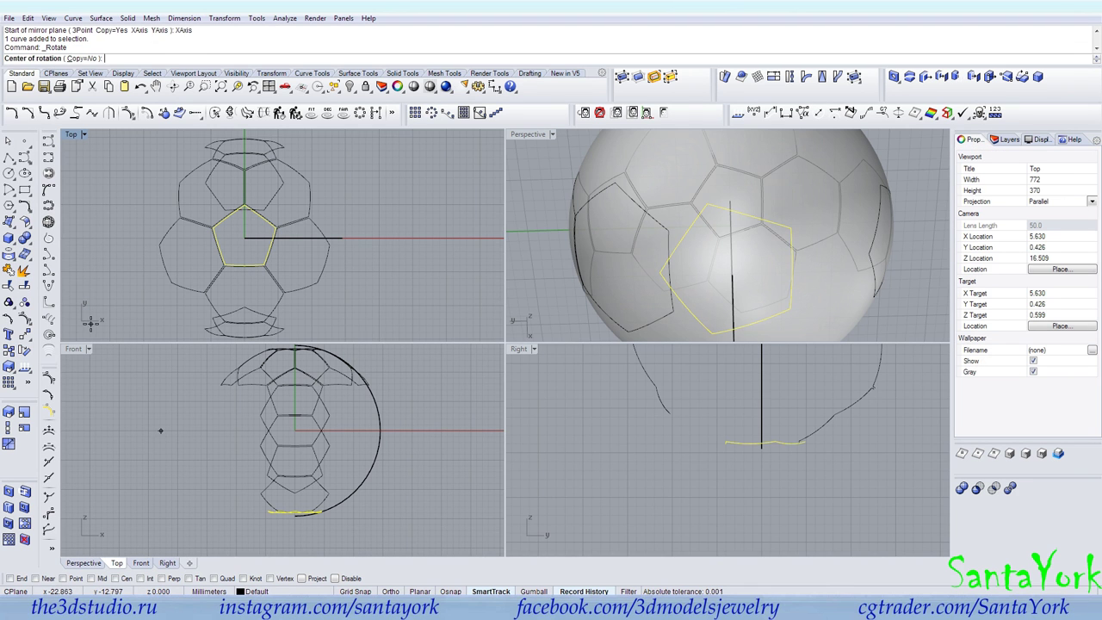
key(Return)
click(425, 310)
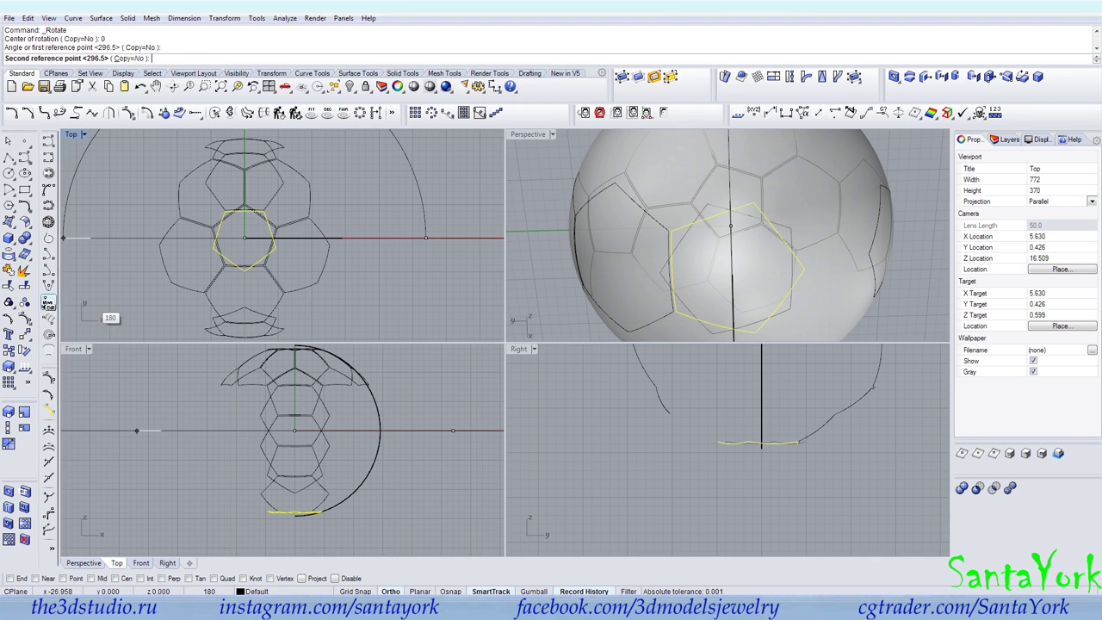
click(126, 299)
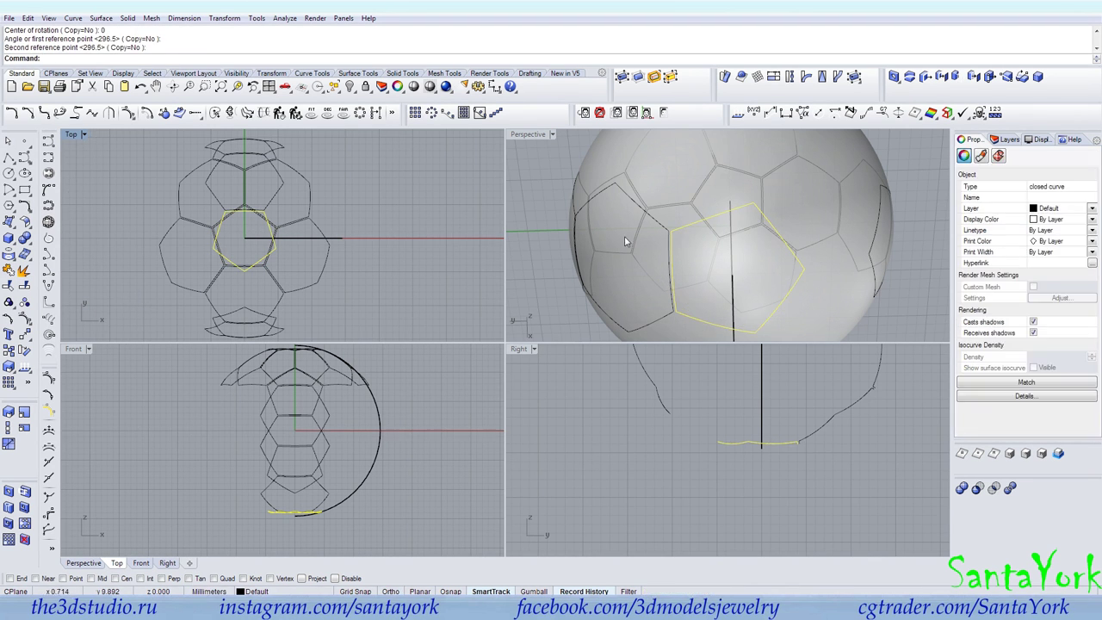
Group the rotated bottom pentagon with the two lower hexagons, the upper pentagon above them and the lower pentagon on the opposite side.
scroll(690, 226, down, 3)
shift+click(663, 226)
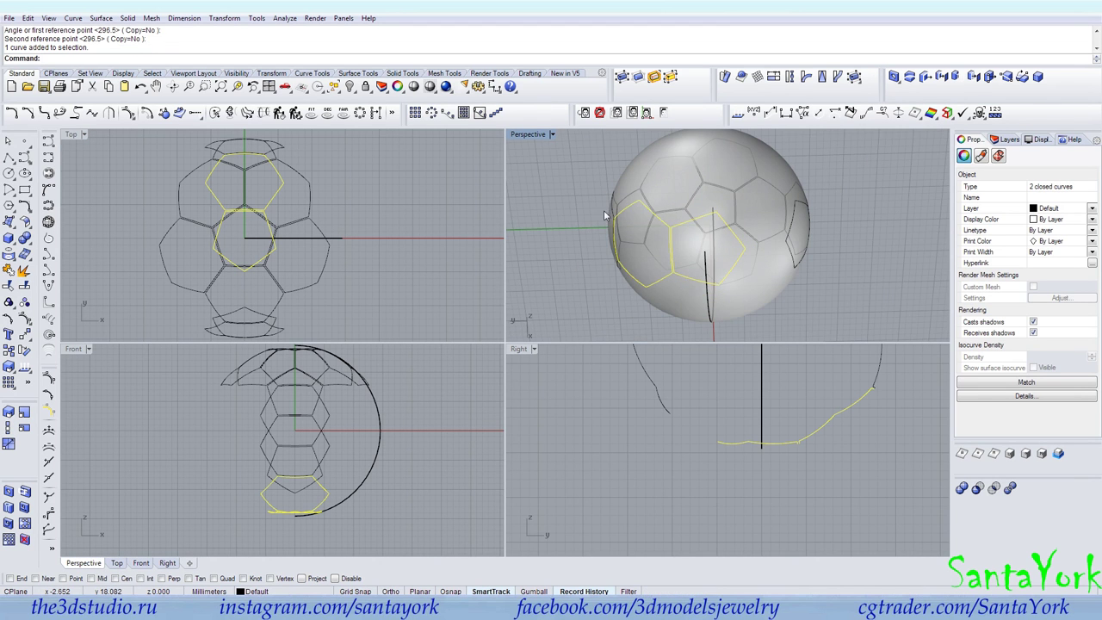
right_drag(661, 224, 696, 288)
shift+click(692, 211)
right_drag(692, 211, 924, 271)
shift+click(697, 241)
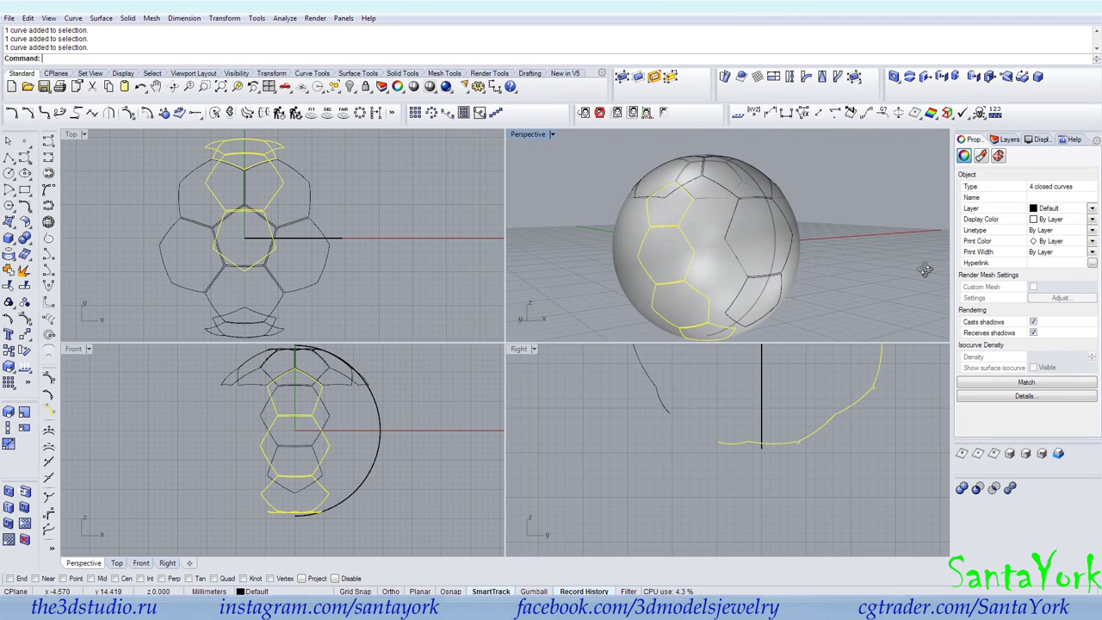
shift+click(739, 295)
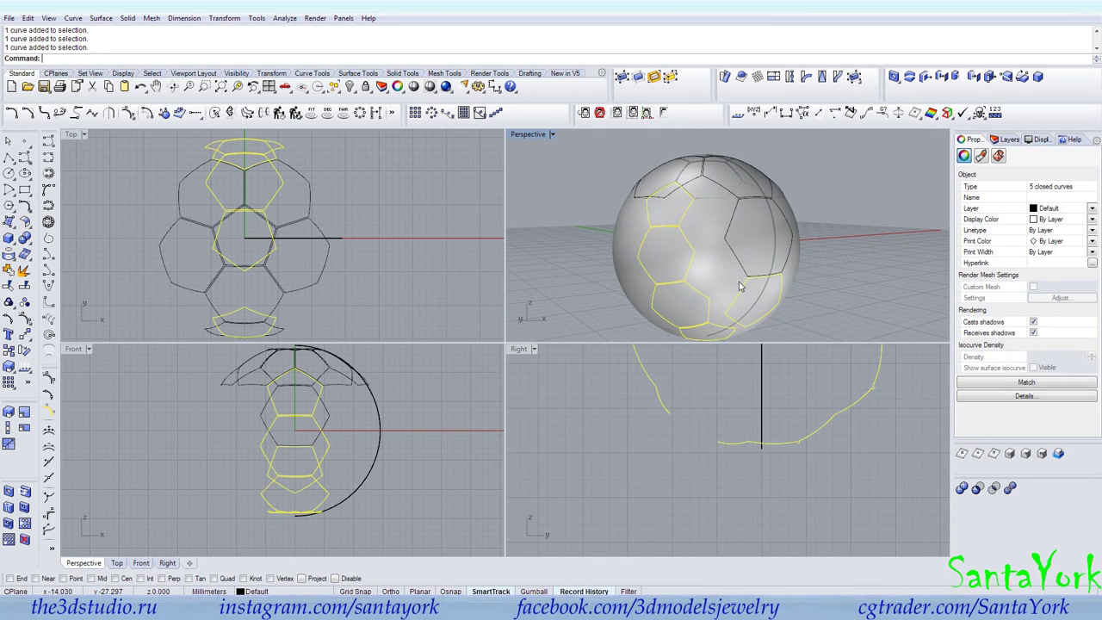
key(ctrl+g)
Group the remaining side hexagon together with the grouped column of polygons.
click(736, 257)
right_drag(638, 292, 809, 278)
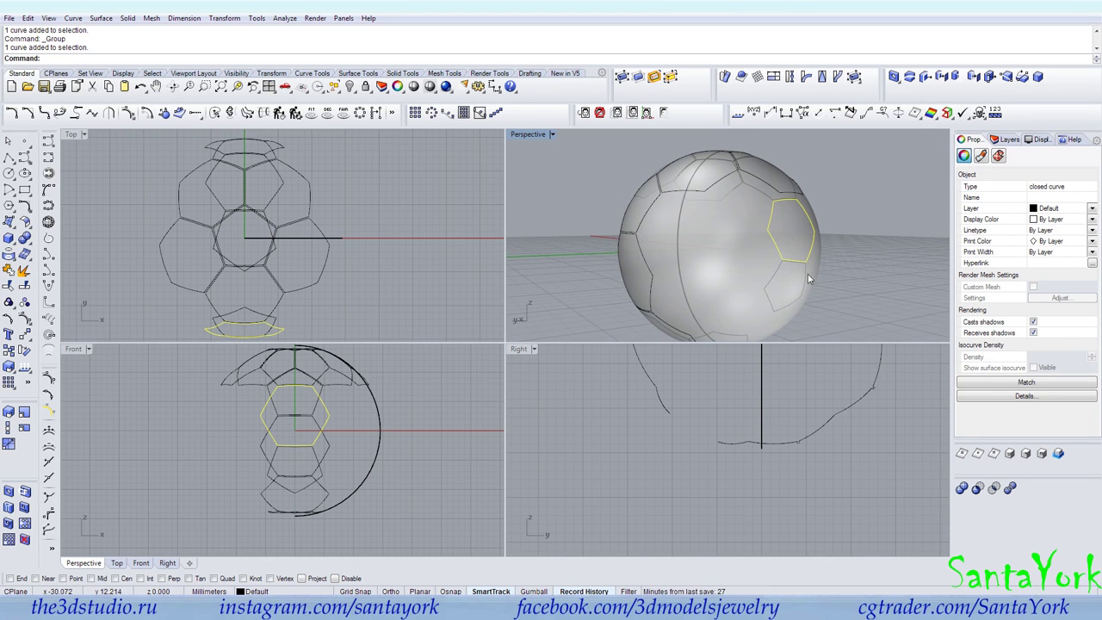
shift+click(647, 263)
key(ctrl+g)
Polar array the grouped polygons around the origin with 5 items over 360 degrees.
right_drag(692, 184, 685, 251)
click(432, 113)
text(0)
key(Return)
key(Return)
key(Return)
key(Return)
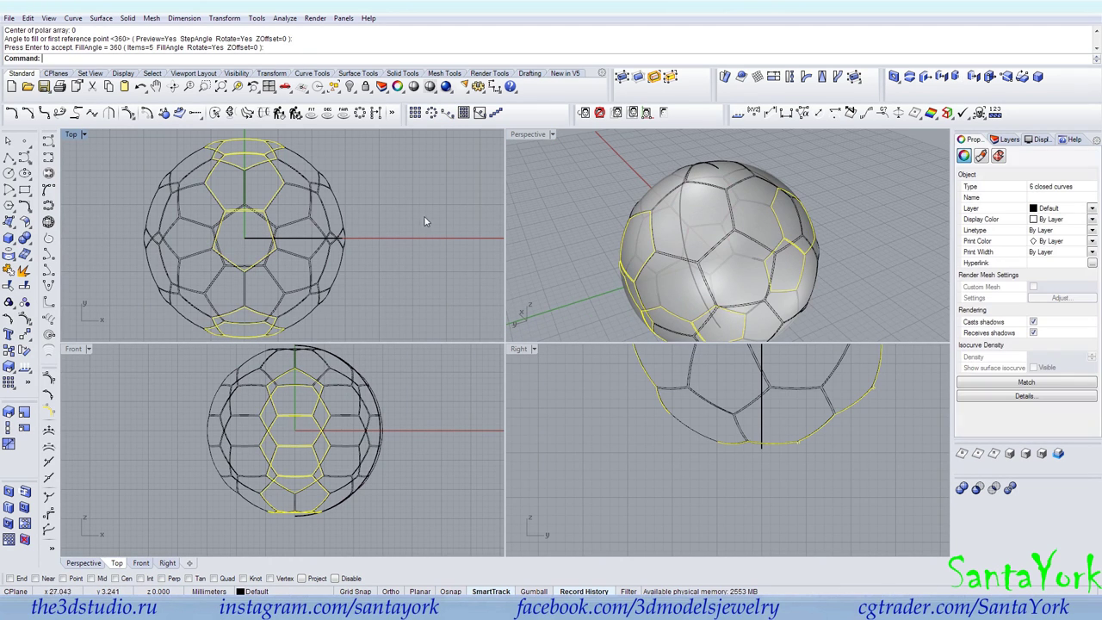
Set the Perspective view's display mode to Rendered and clear the curve selection.
click(530, 134)
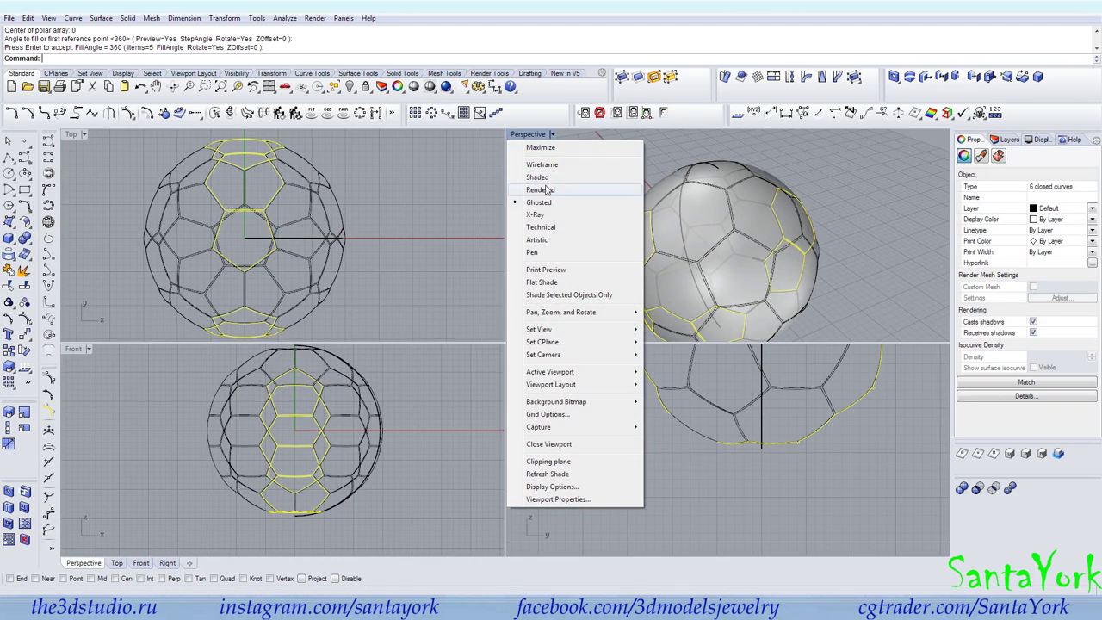
click(564, 190)
key(Escape)
right_drag(642, 276, 748, 221)
scroll(749, 226, up, 4)
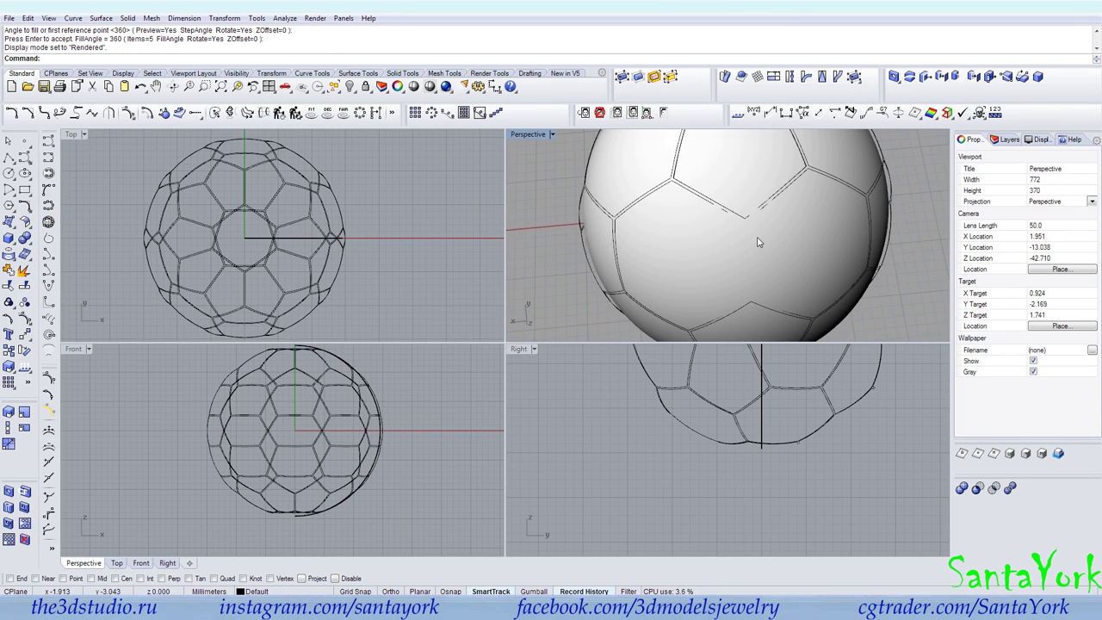
key(ctrl+alt+r)
Examine the completed polygon pattern on the sphere from below, from the sides and up close.
scroll(757, 262, down, 4)
right_drag(757, 262, 756, 197)
scroll(759, 196, up, 4)
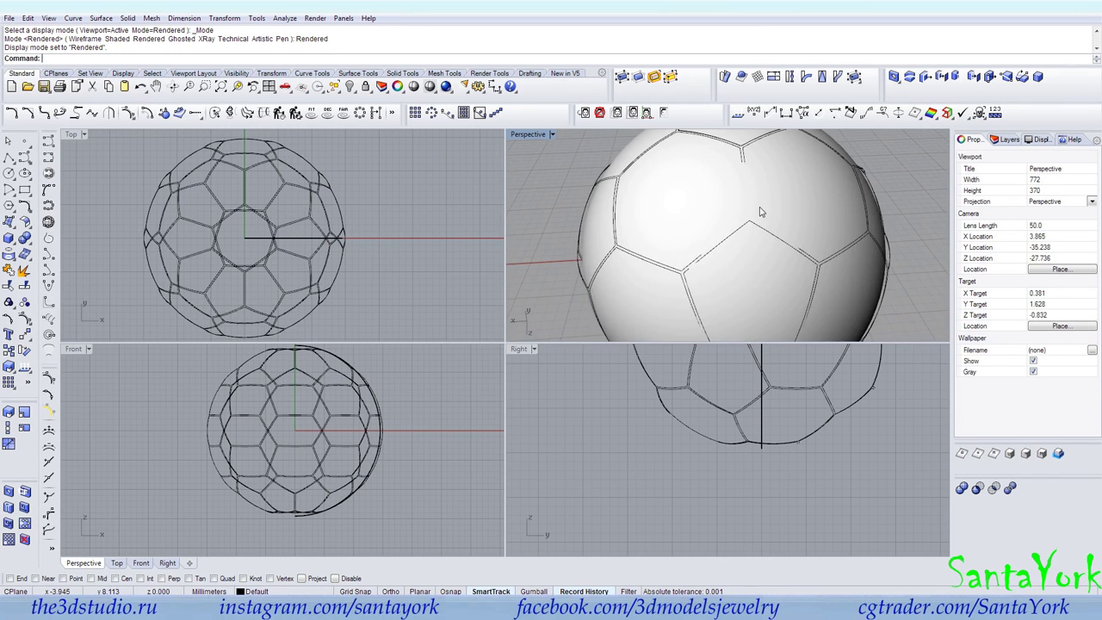
right_drag(737, 265, 622, 181)
scroll(622, 181, up, 3)
scroll(659, 242, down, 13)
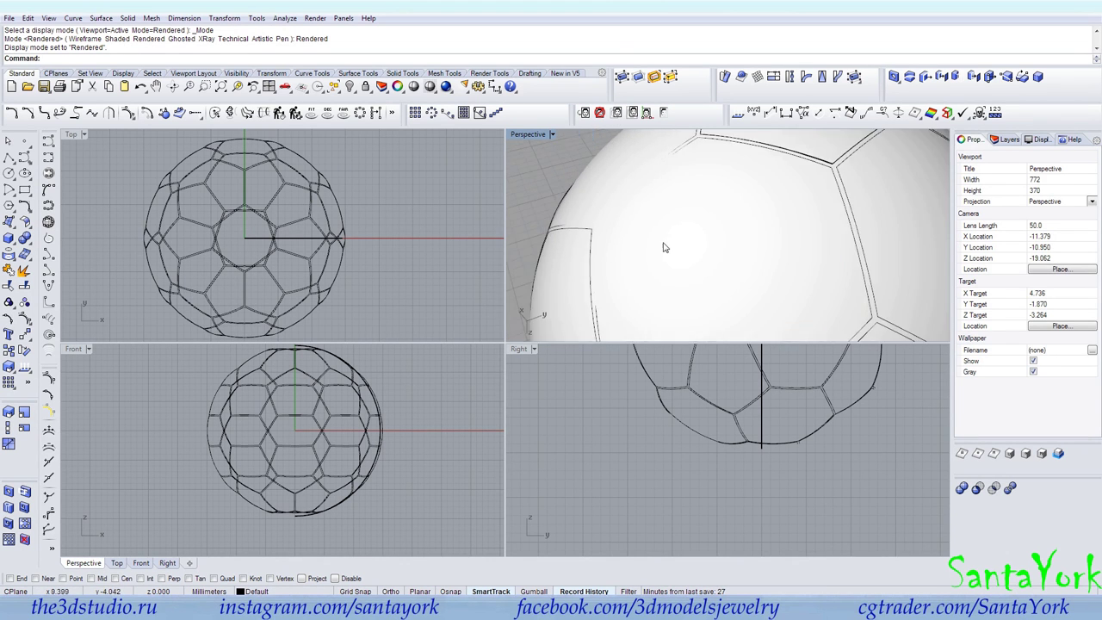
right_drag(659, 241, 740, 276)
scroll(656, 247, up, 5)
scroll(656, 249, down, 4)
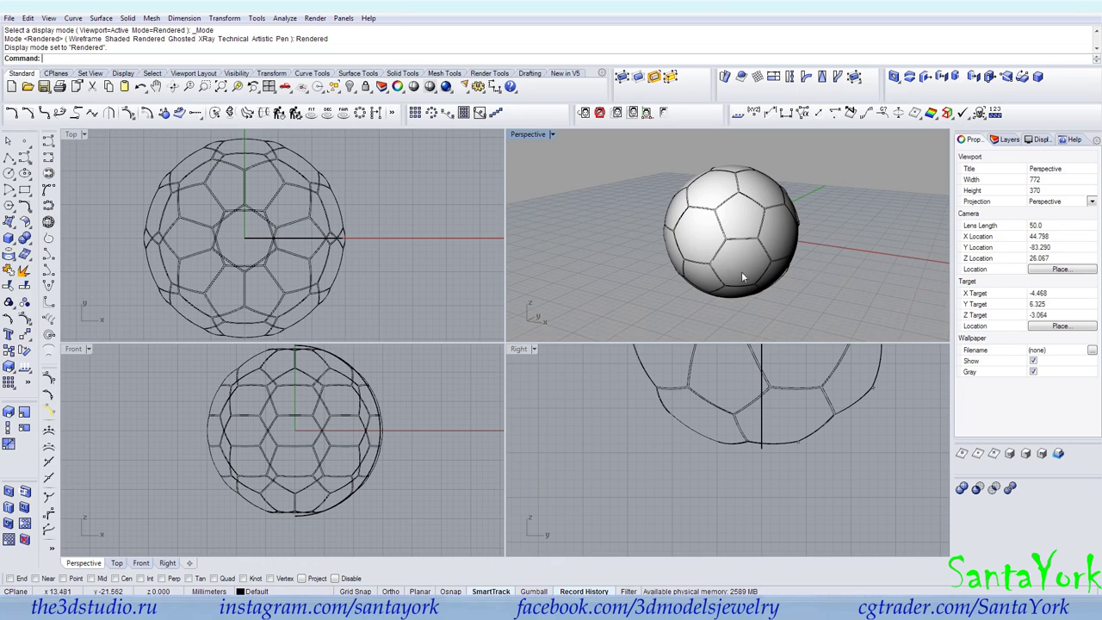
Hide the sphere surface, keeping the polygon curves.
click(741, 231)
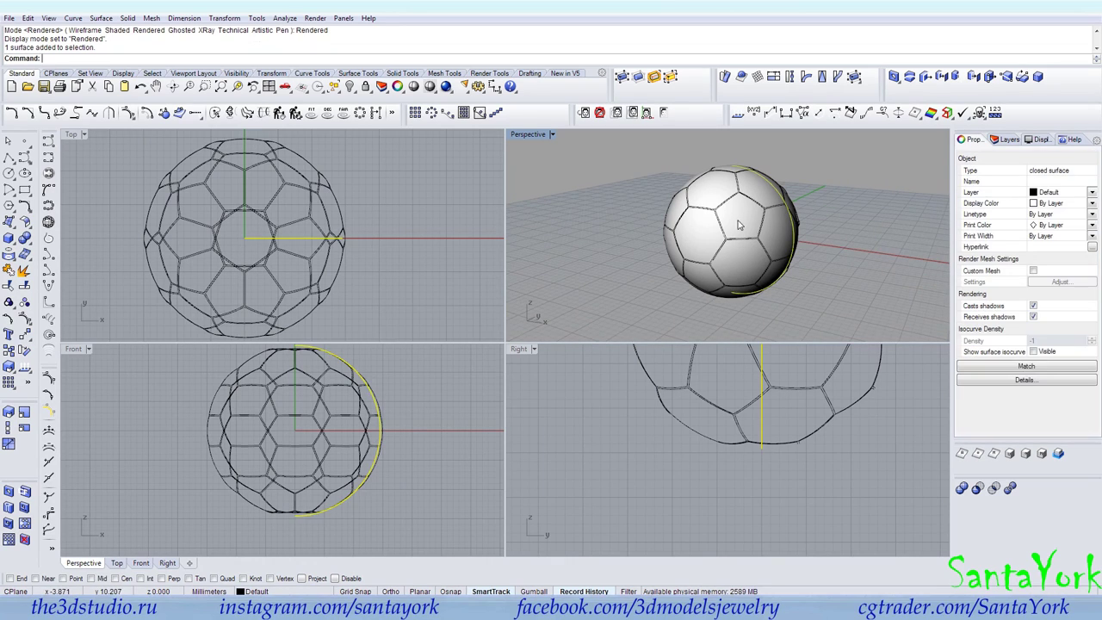
click(351, 87)
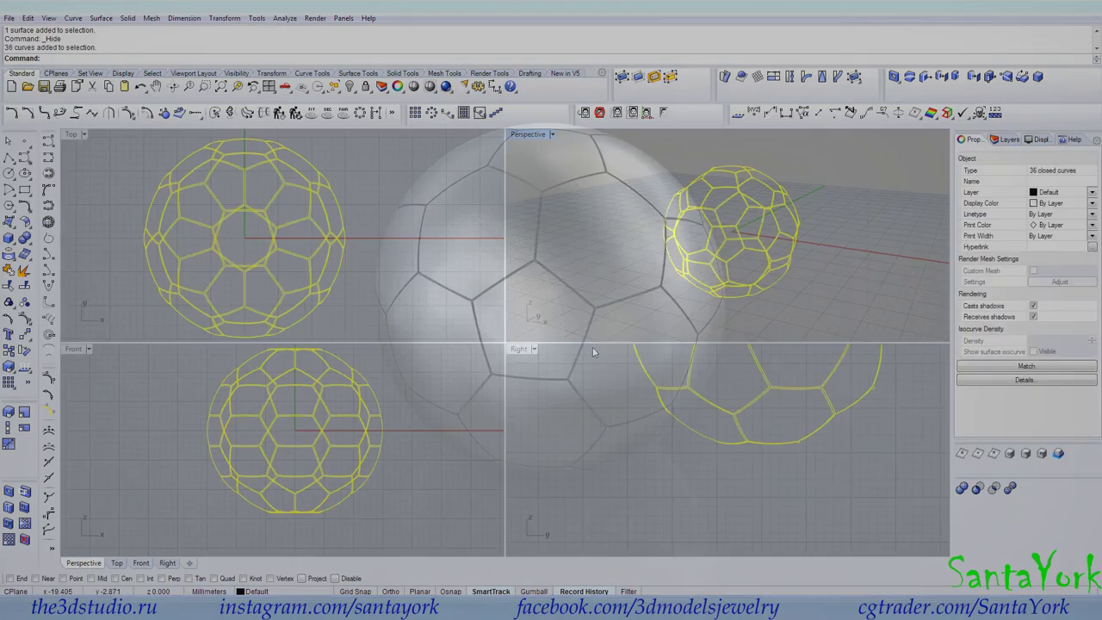